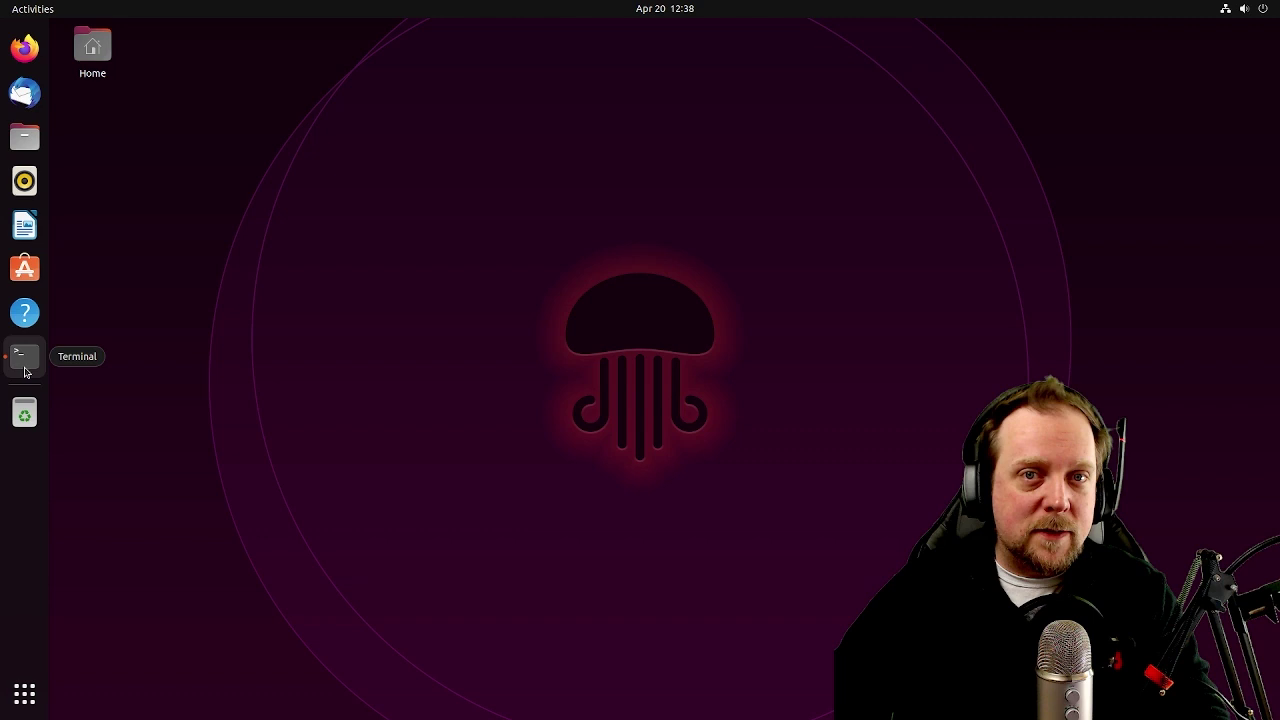
# Run sudo apt update in a new Terminal tab, enter the account password when asked, and minimise the Terminal window
pyautogui.click(25, 362)
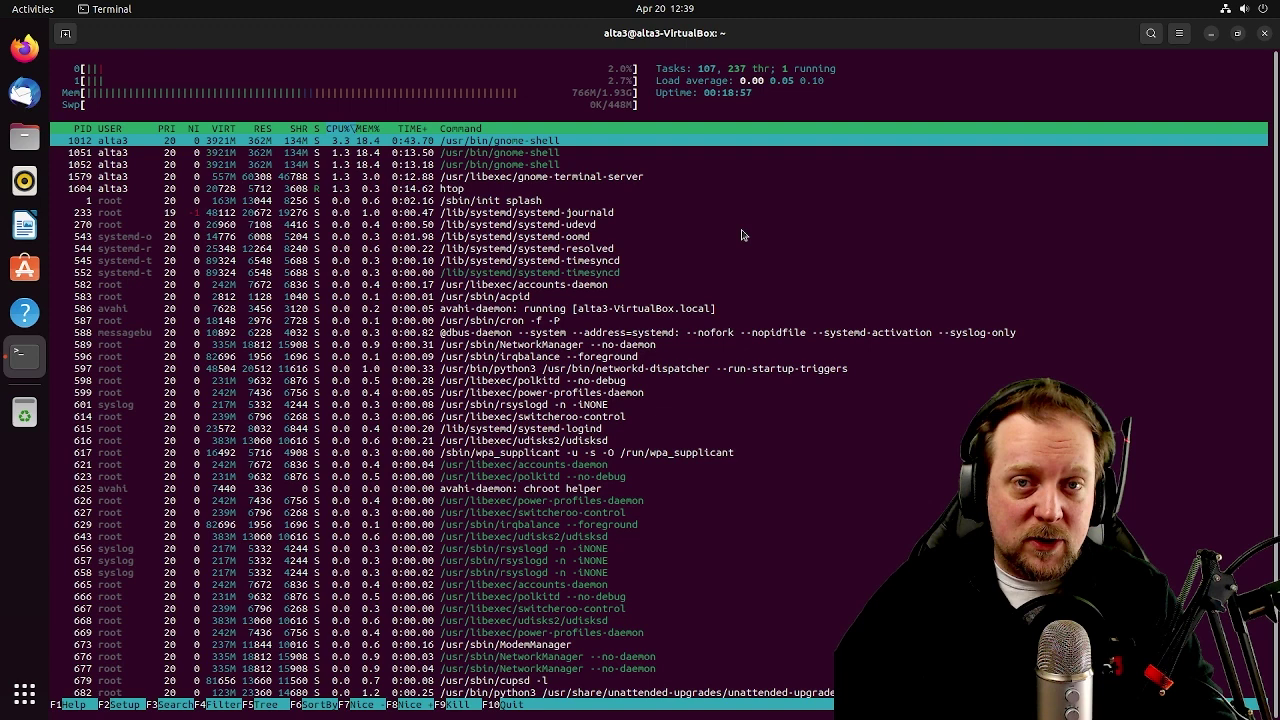
pyautogui.hotkey('ctrl', 'shift', 't')
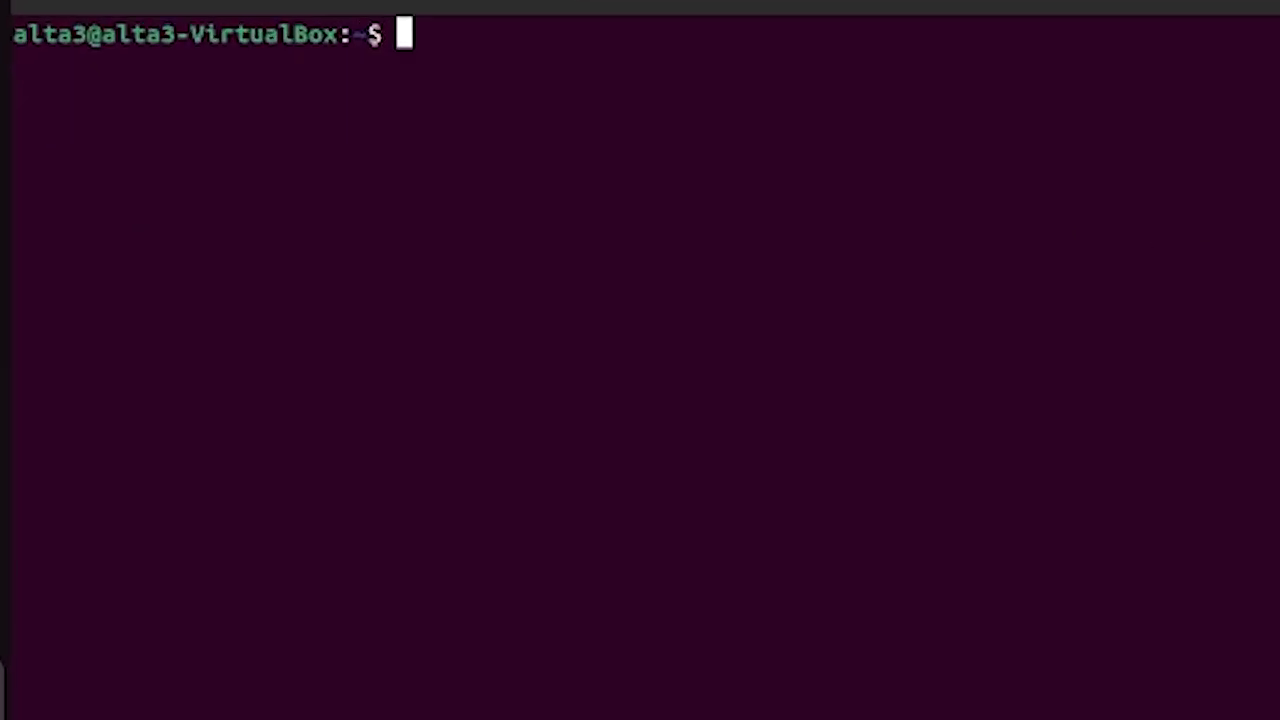
pyautogui.write('sudo apt ')
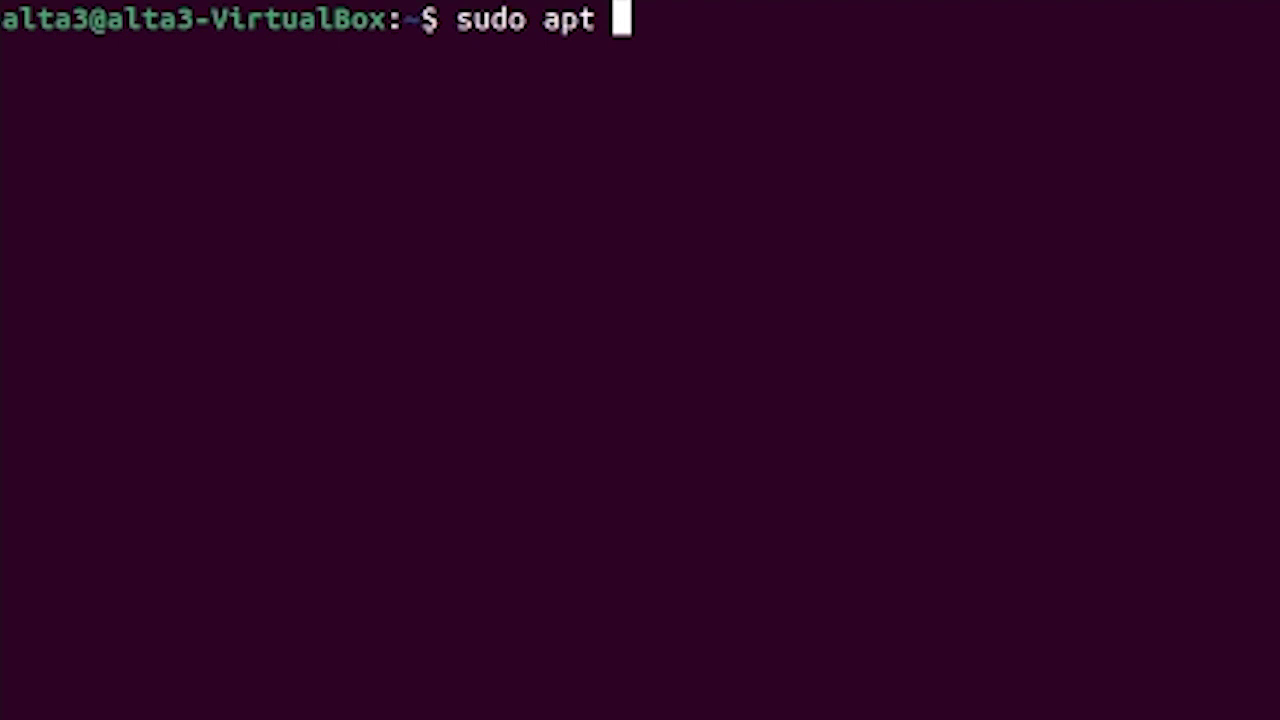
pyautogui.write('update')
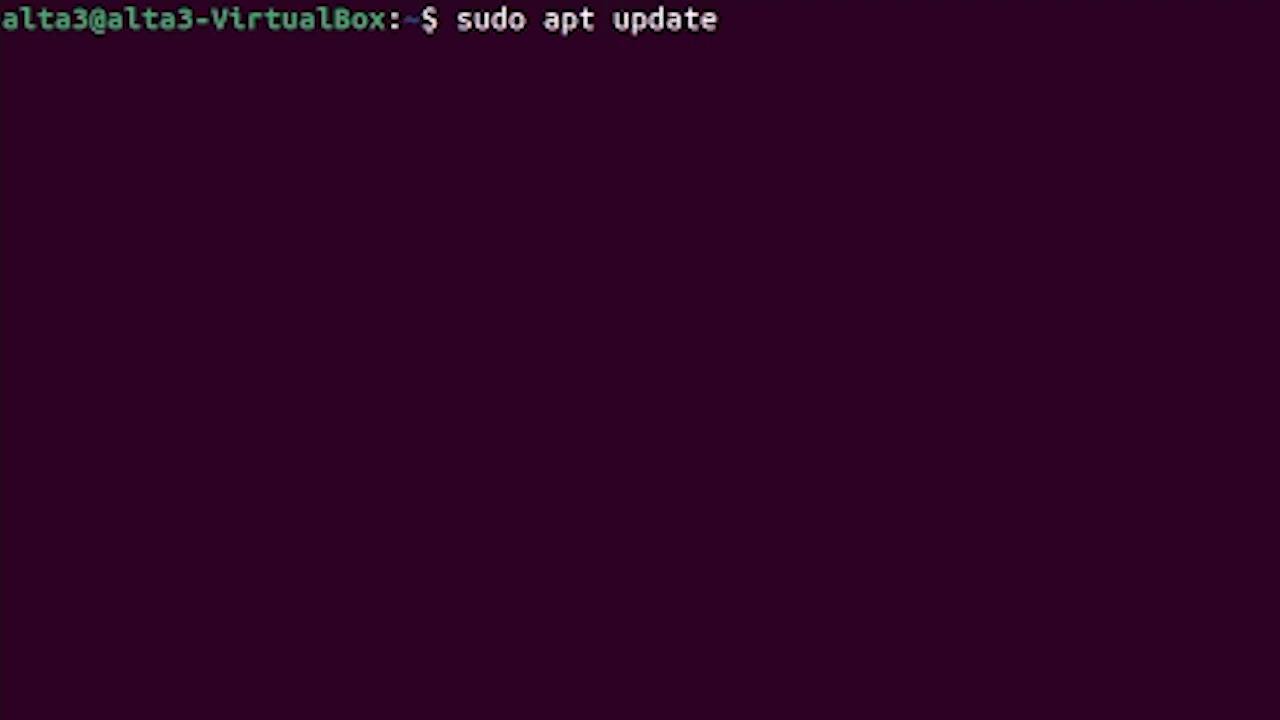
pyautogui.press('Return')
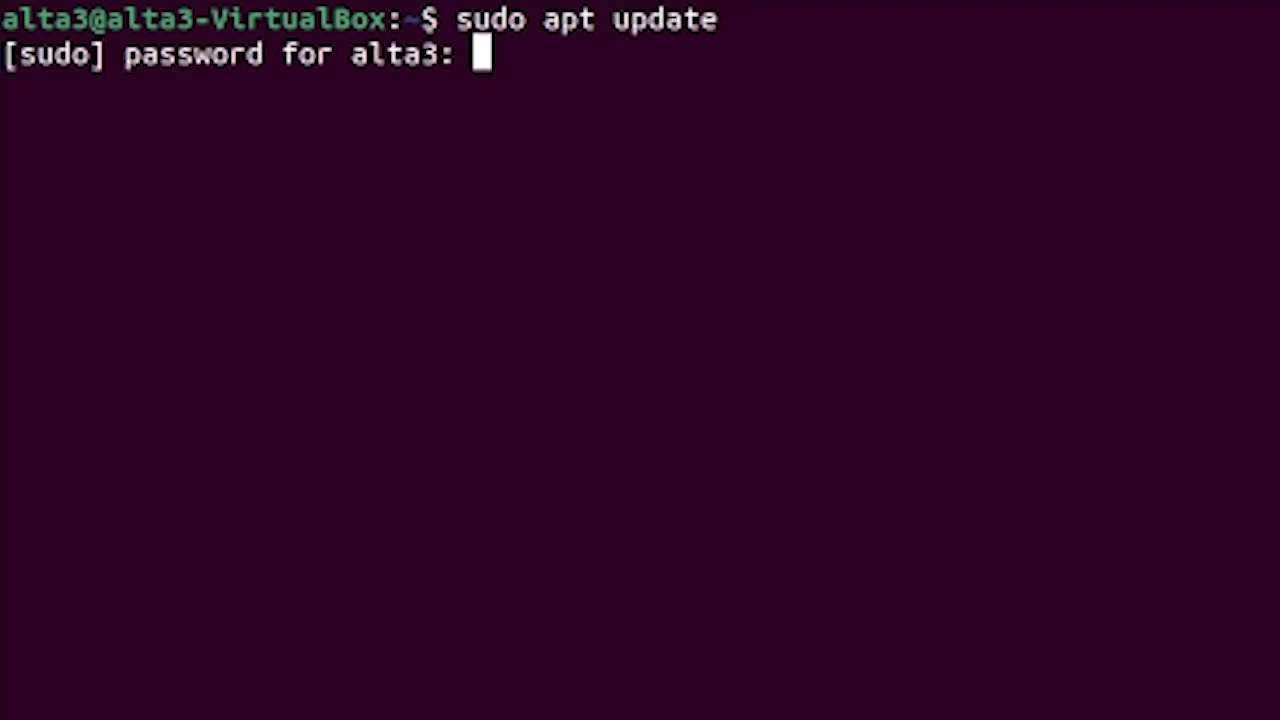
pyautogui.press('Return')
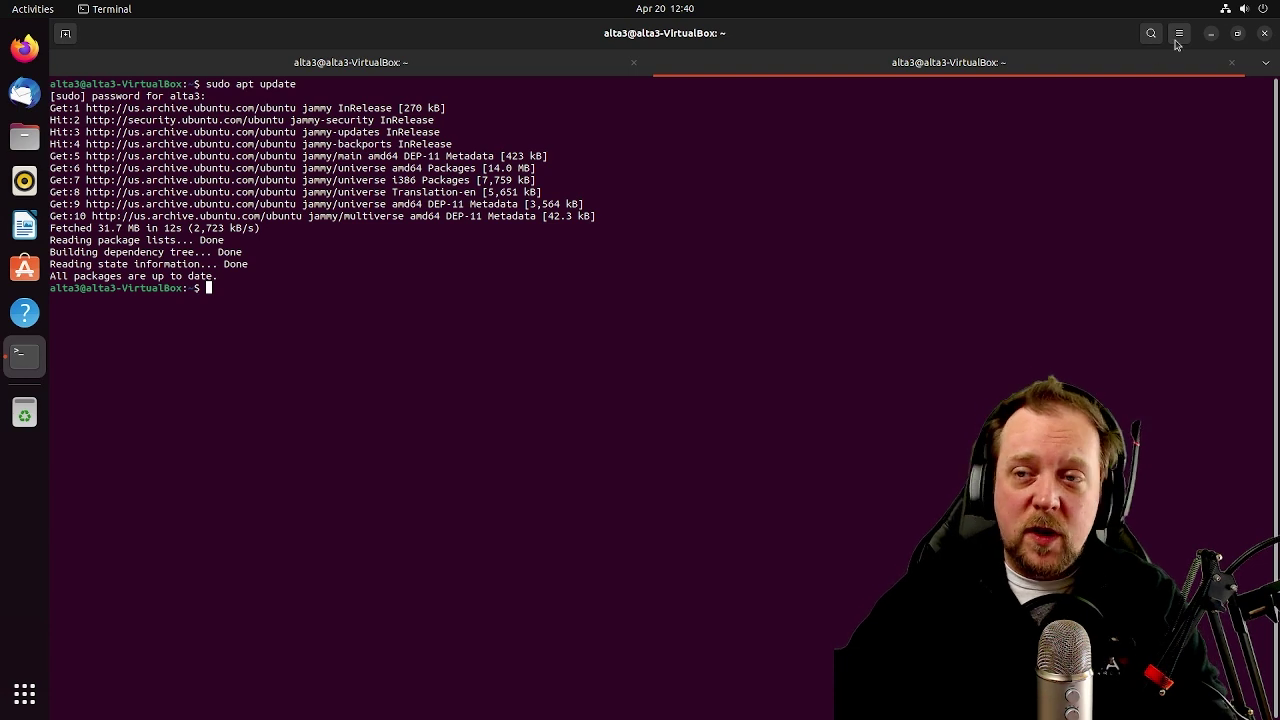
pyautogui.click(1210, 33)
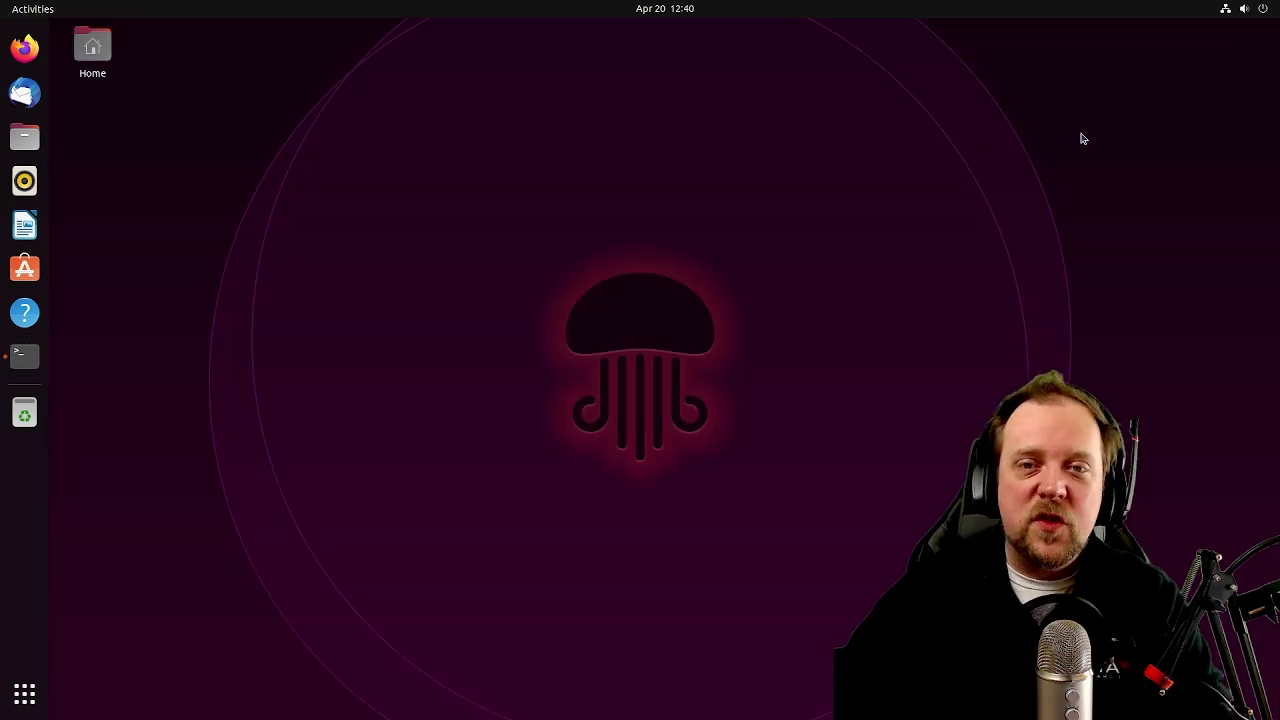
# Open the Appearance settings by way of the desktop's display settings, and switch the style to Light and back to Dark
pyautogui.rightClick(477, 262)
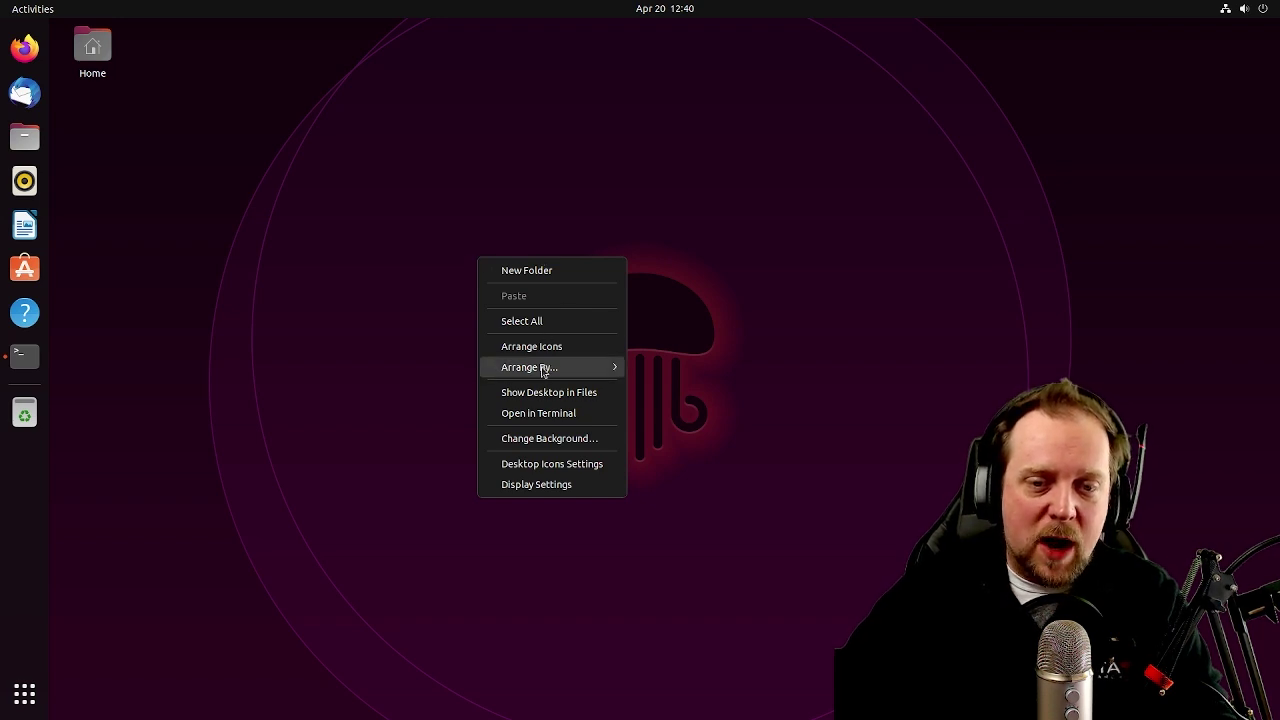
pyautogui.click(529, 485)
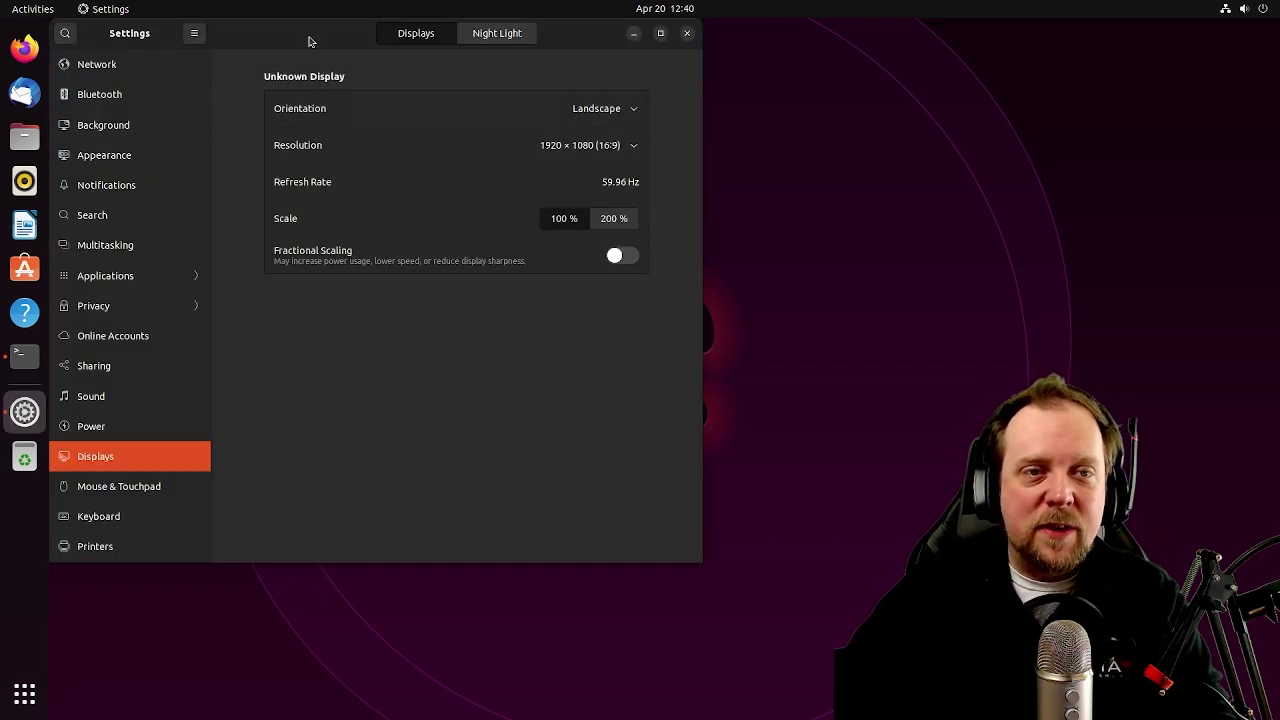
pyautogui.moveTo(309, 37); pyautogui.dragTo(548, 98)
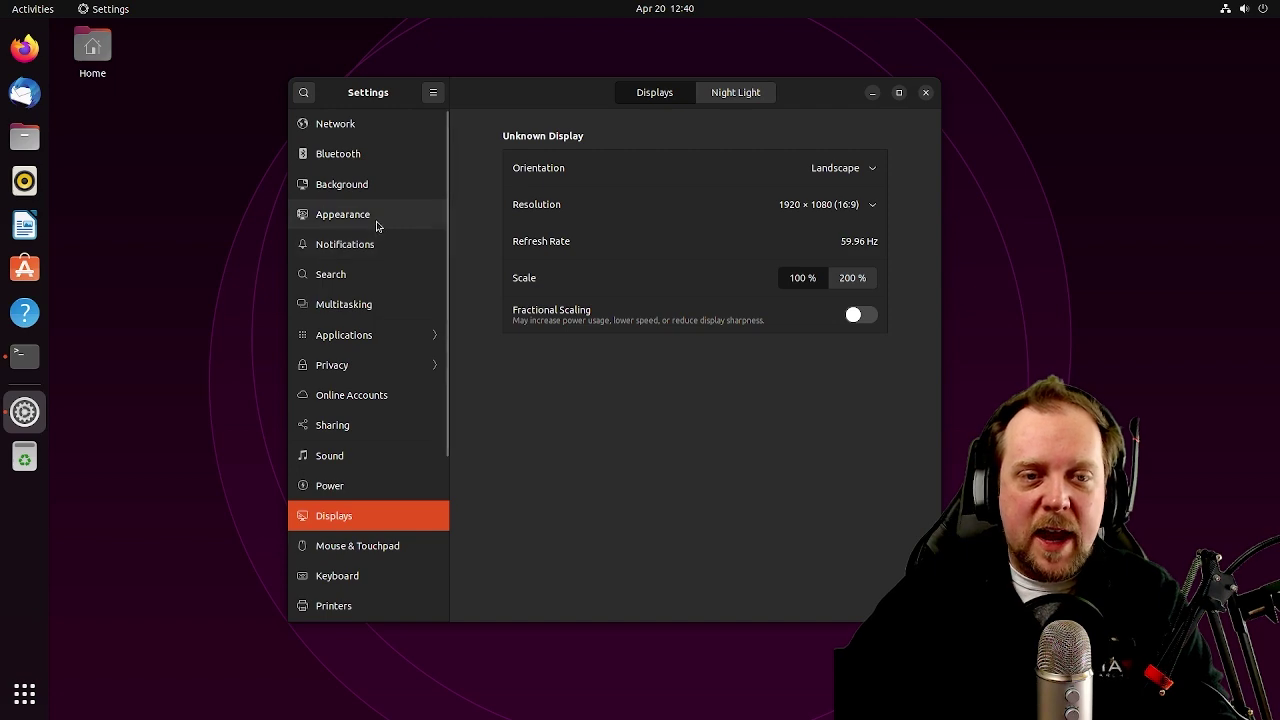
pyautogui.click(376, 224)
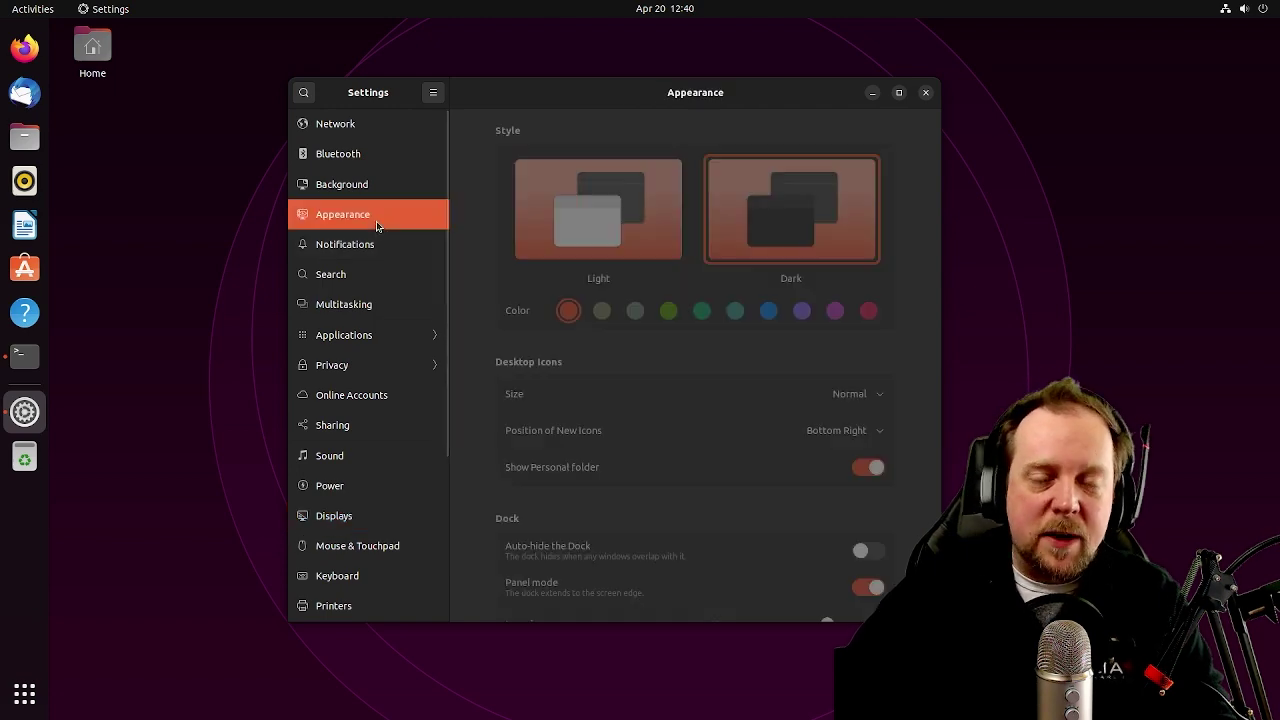
pyautogui.moveTo(794, 91); pyautogui.dragTo(977, 91)
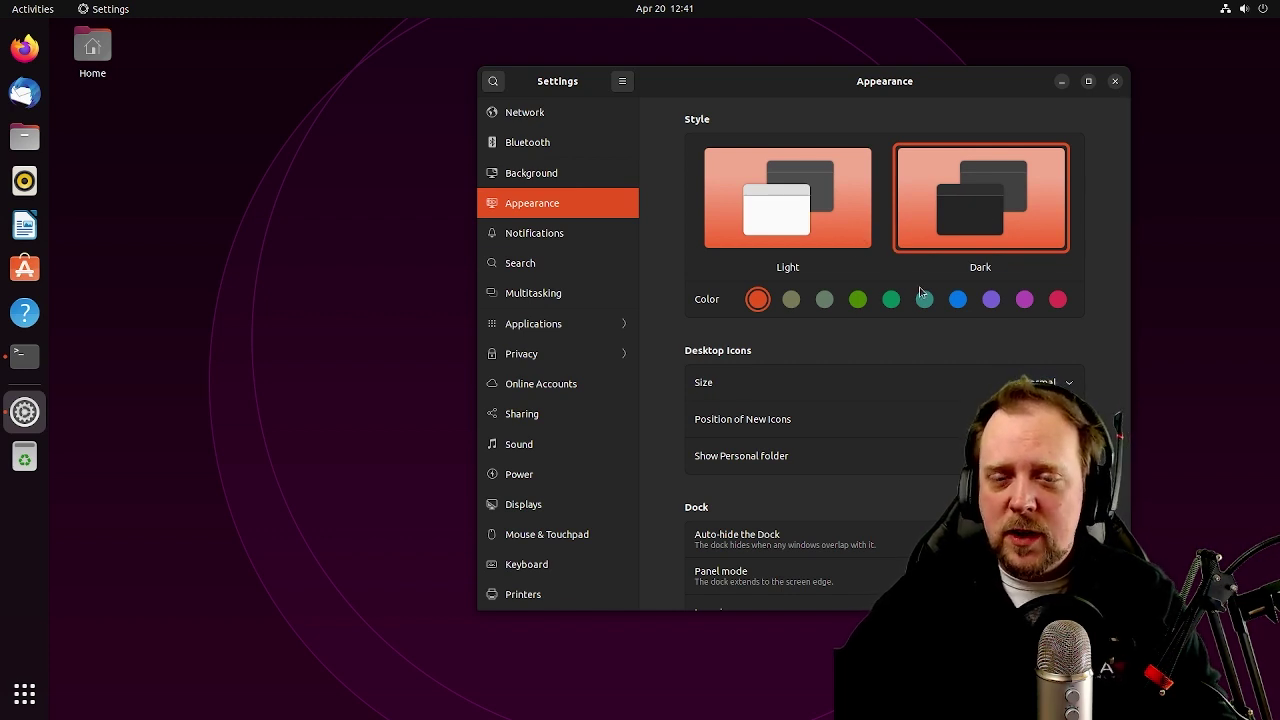
pyautogui.click(832, 241)
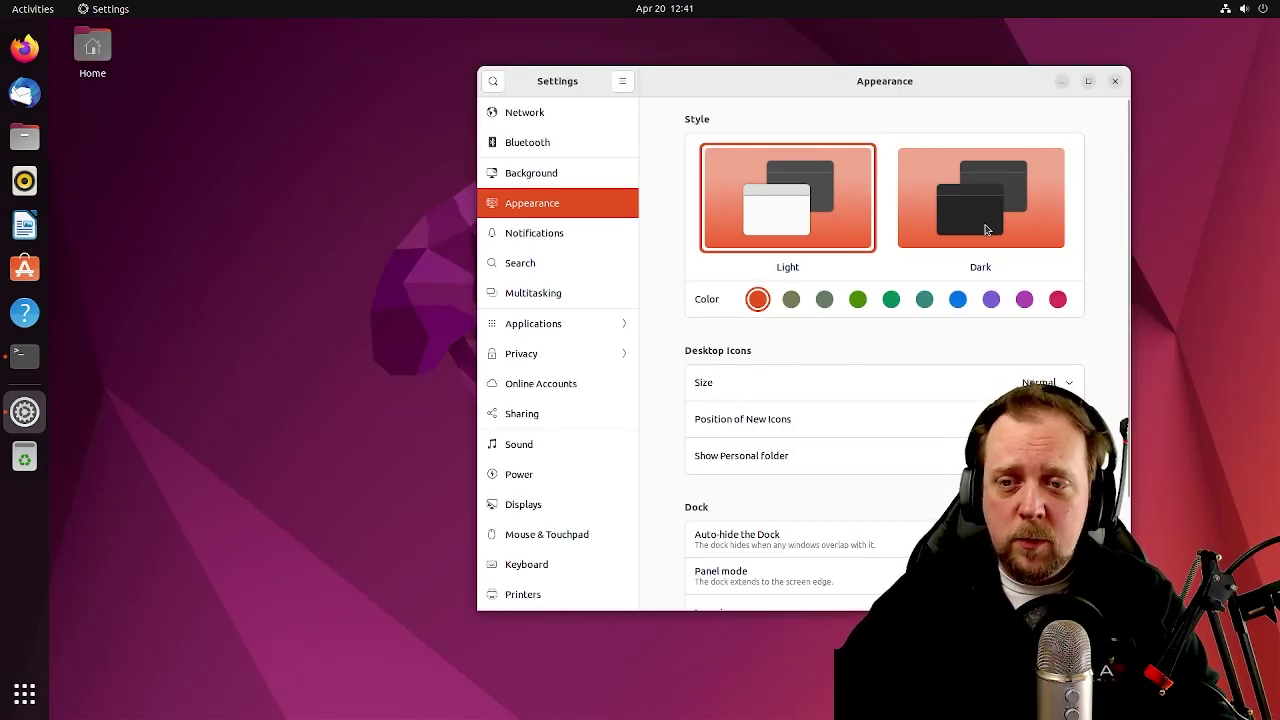
pyautogui.click(984, 232)
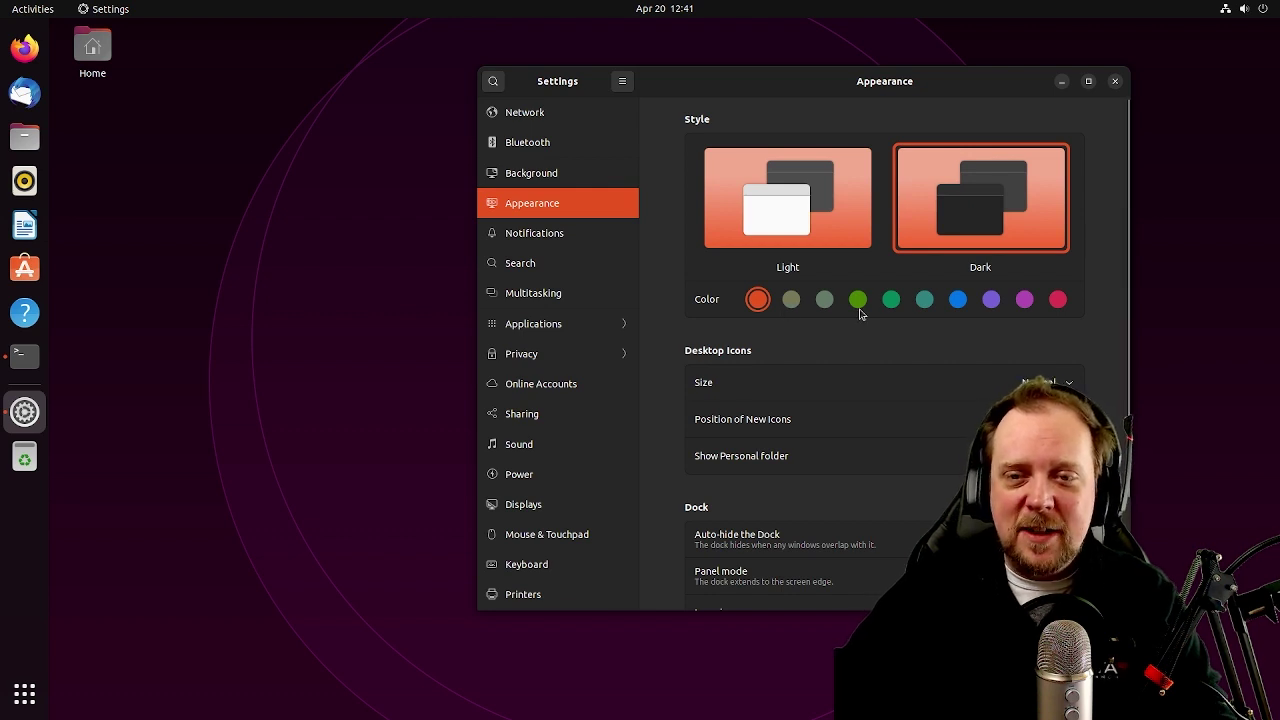
# Try the green and blue accent colours with the Home folder open, settle on the crimson accent, and close both windows
pyautogui.click(858, 302)
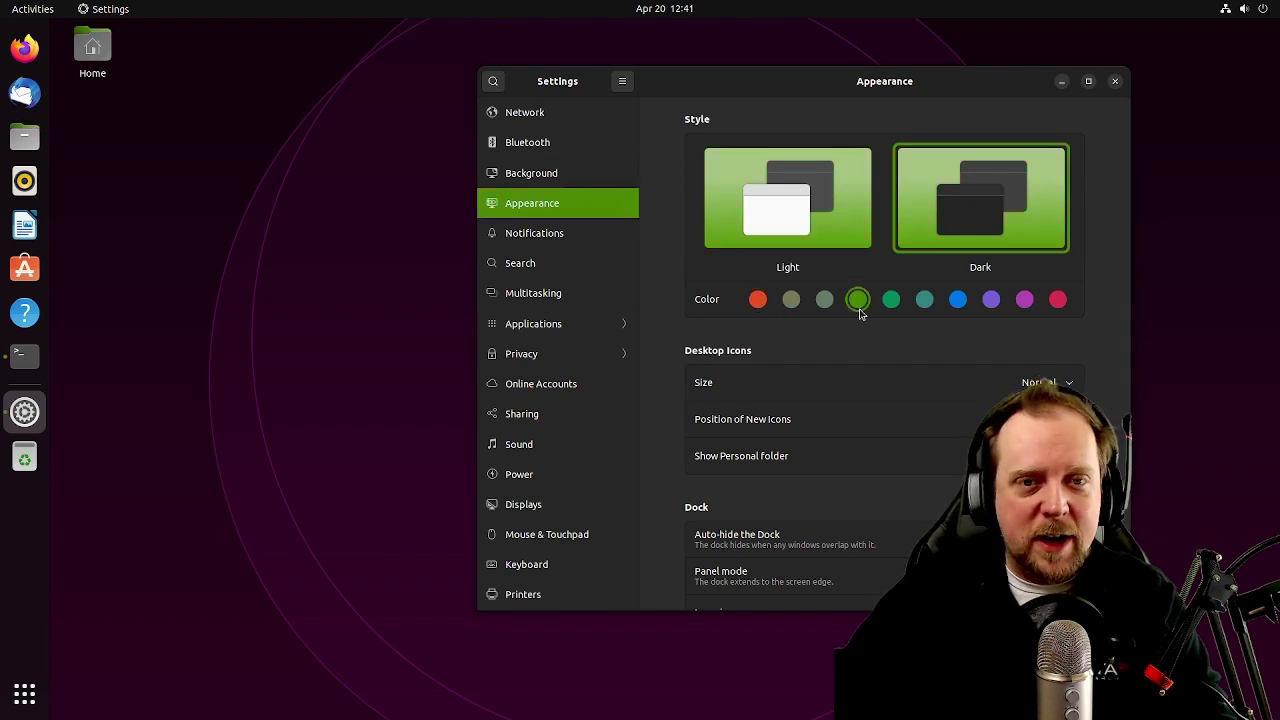
pyautogui.doubleClick(110, 58)
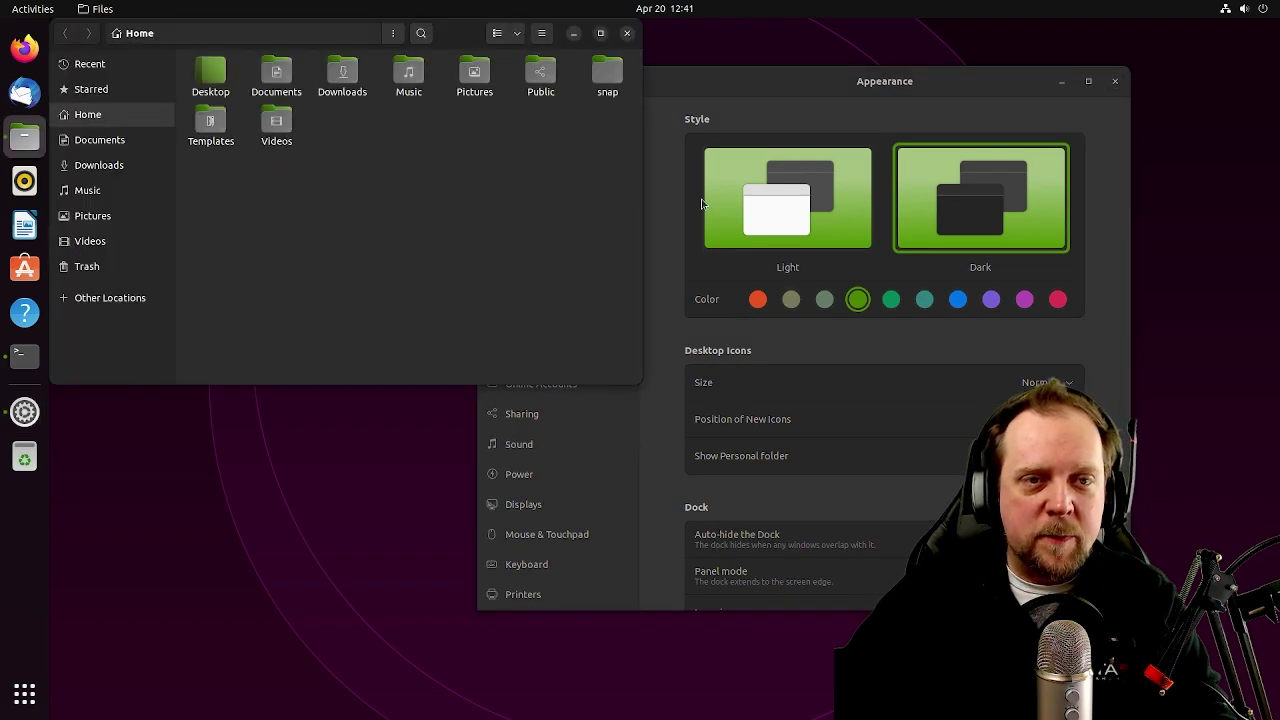
pyautogui.moveTo(978, 84); pyautogui.dragTo(1010, 134)
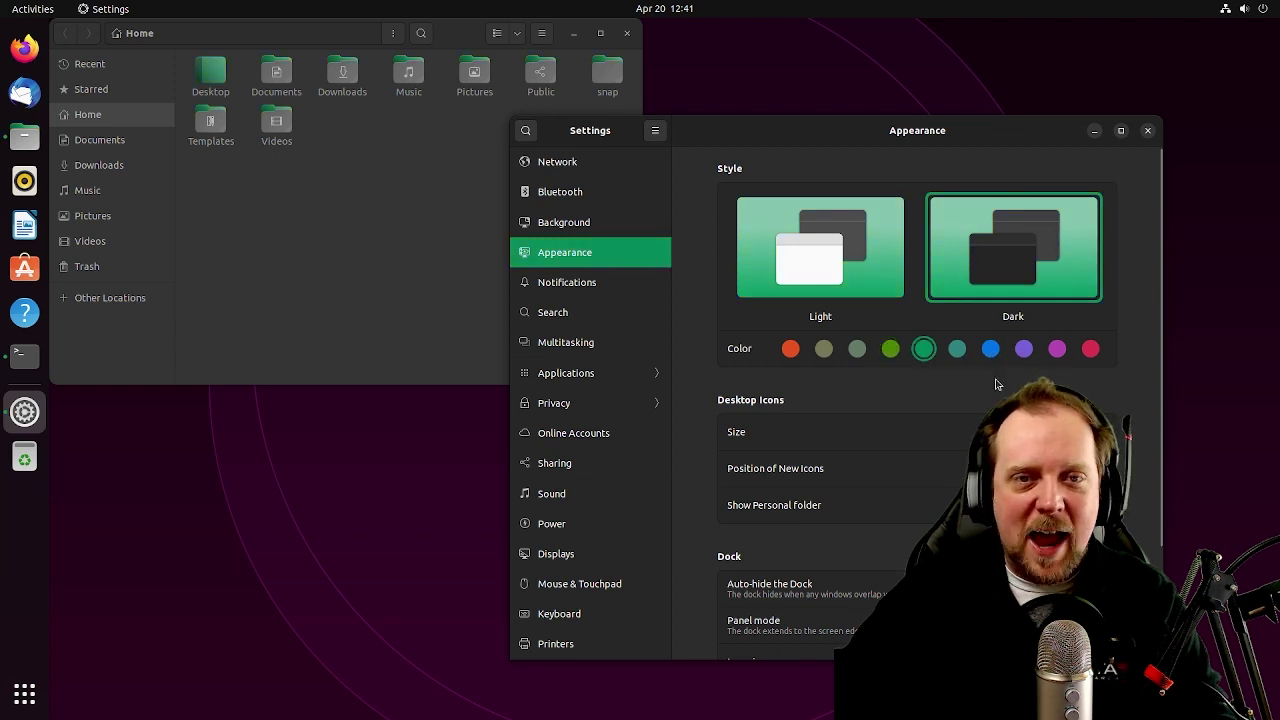
pyautogui.click(990, 348)
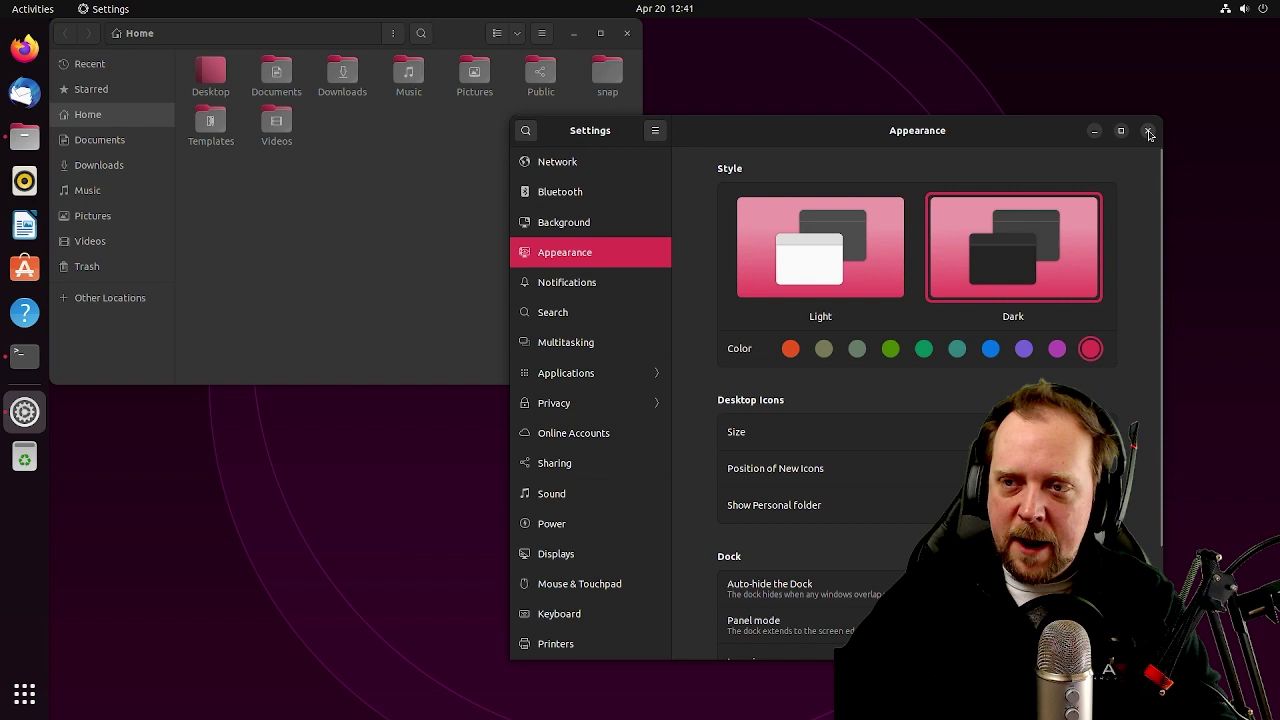
pyautogui.click(1148, 131)
pyautogui.click(628, 34)
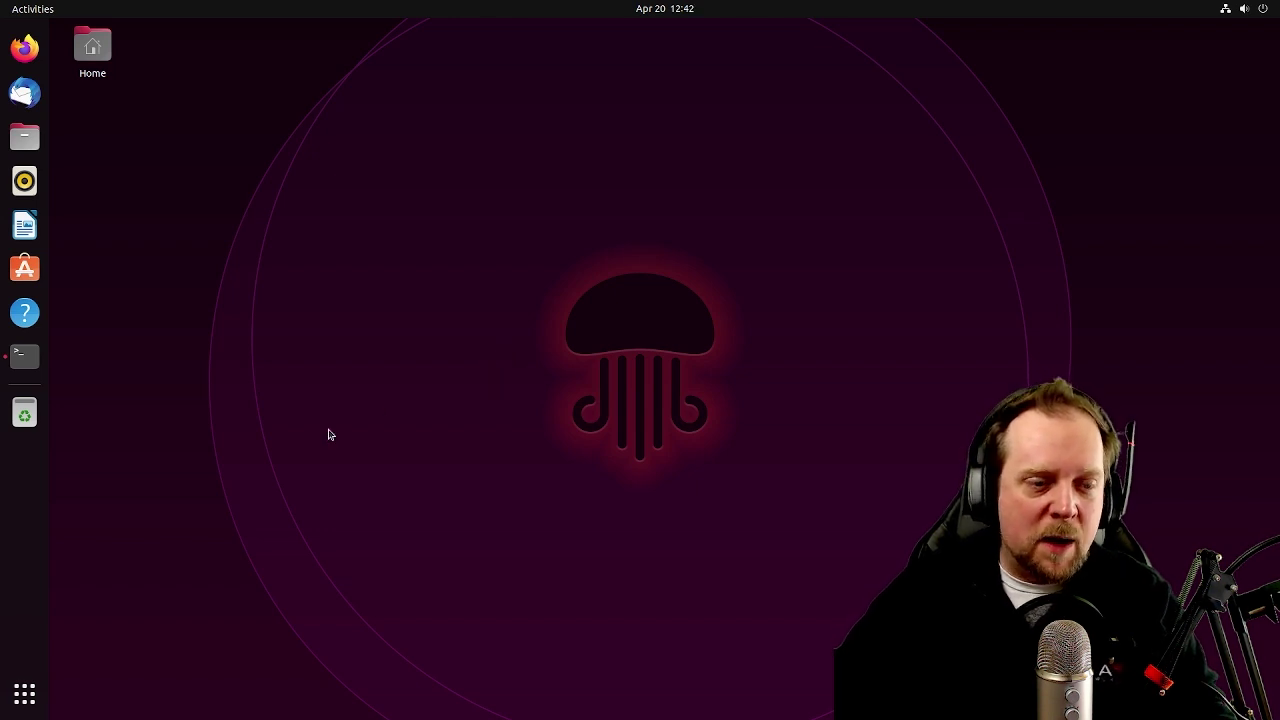
# In the application grid, rearrange the icons so AisleRiot Solitaire comes first, Videos second and LibreOffice Impress third
pyautogui.click(24, 693)
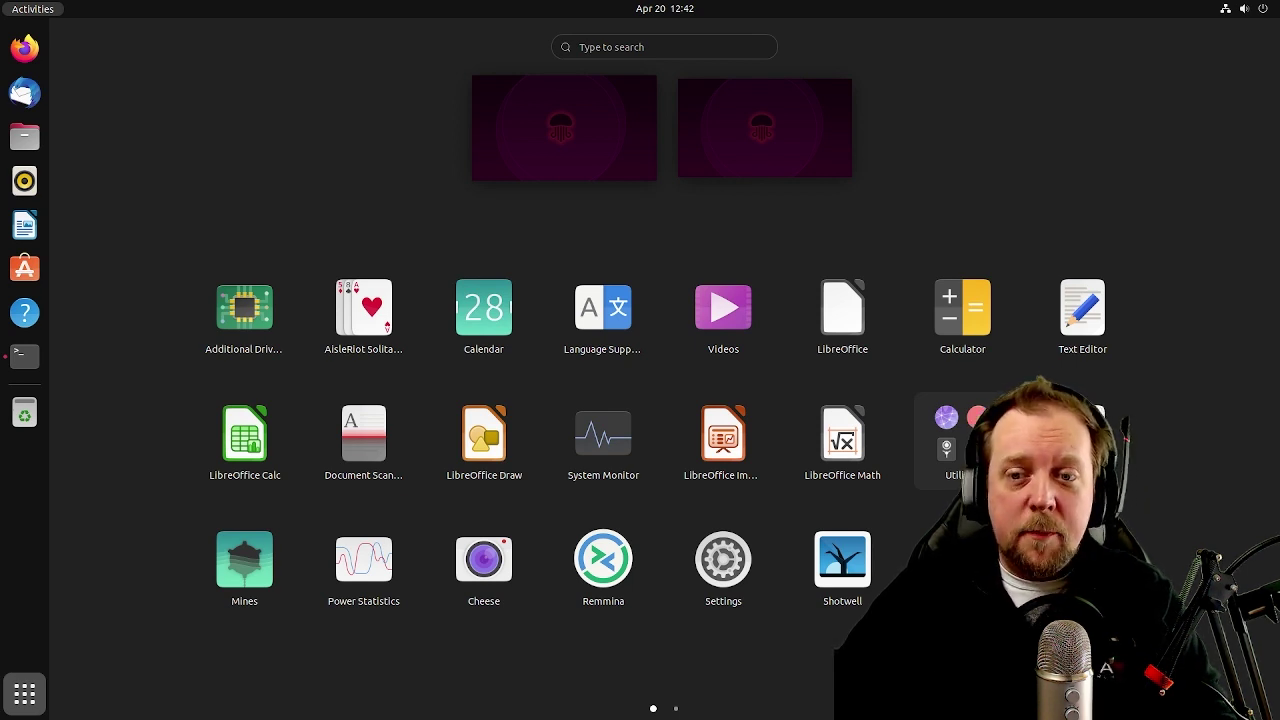
pyautogui.moveTo(920, 537); pyautogui.dragTo(286, 514)
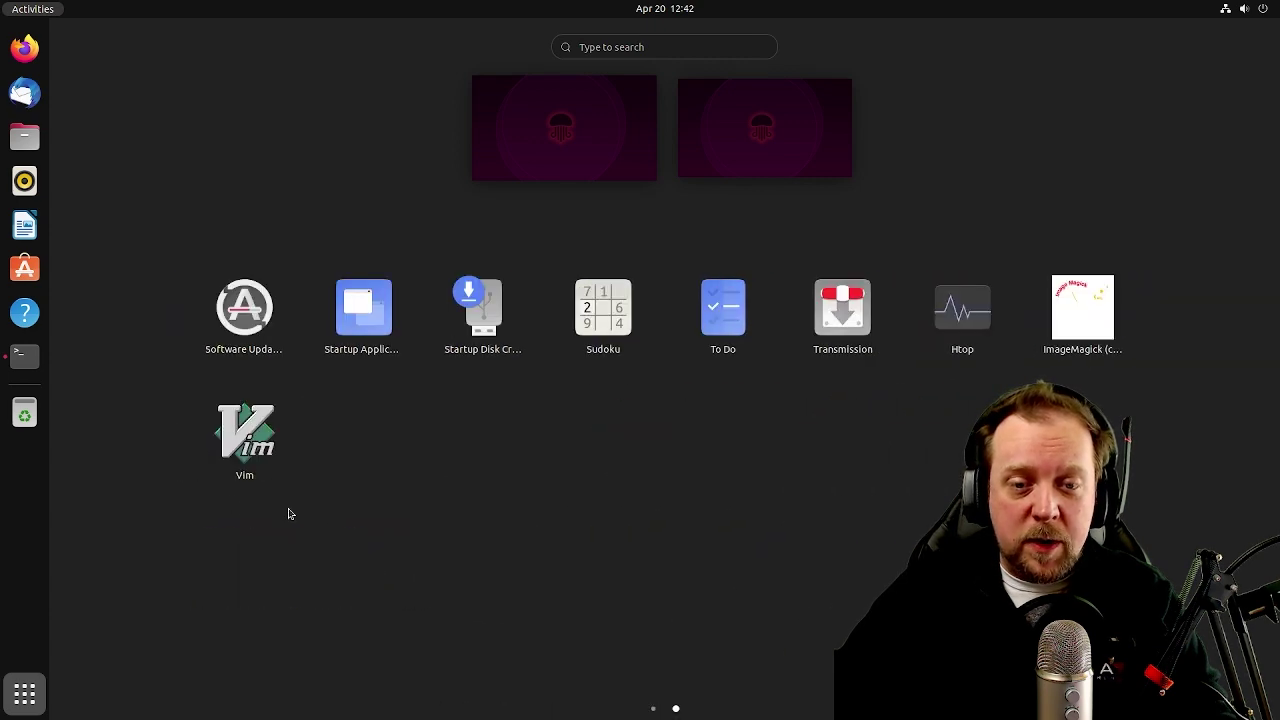
pyautogui.moveTo(440, 501); pyautogui.dragTo(900, 525)
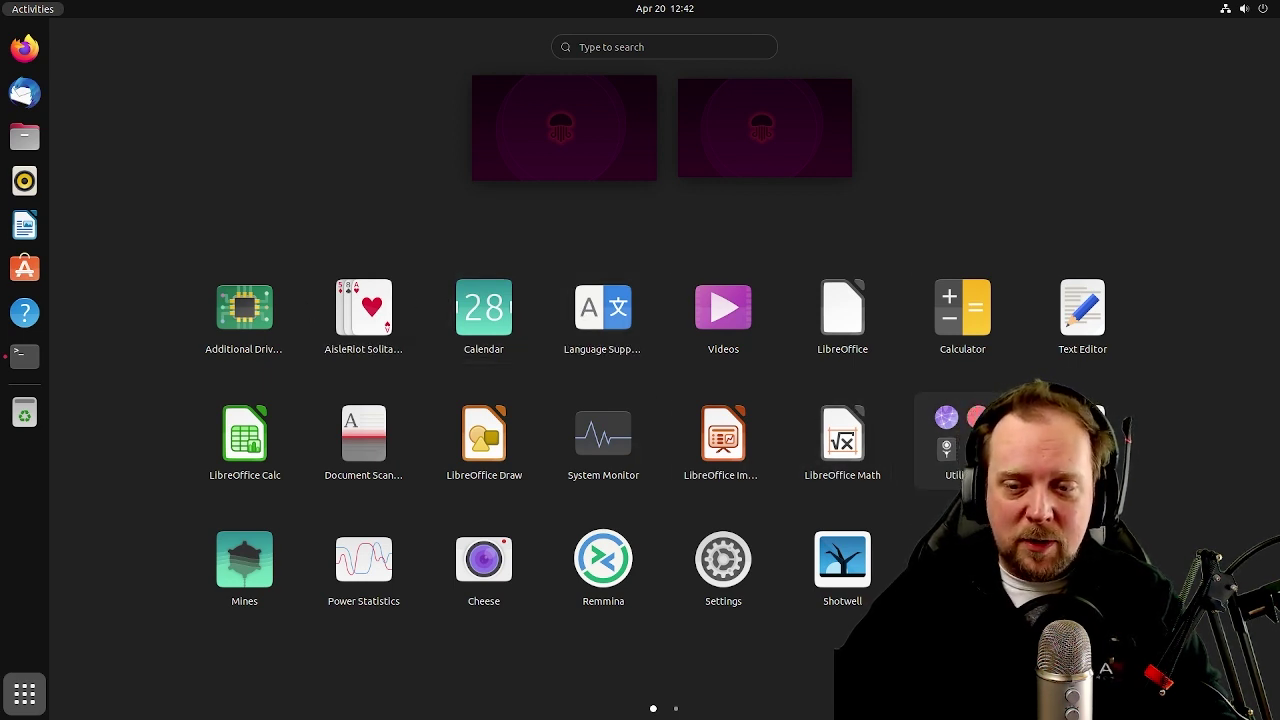
pyautogui.moveTo(378, 332); pyautogui.dragTo(240, 315)
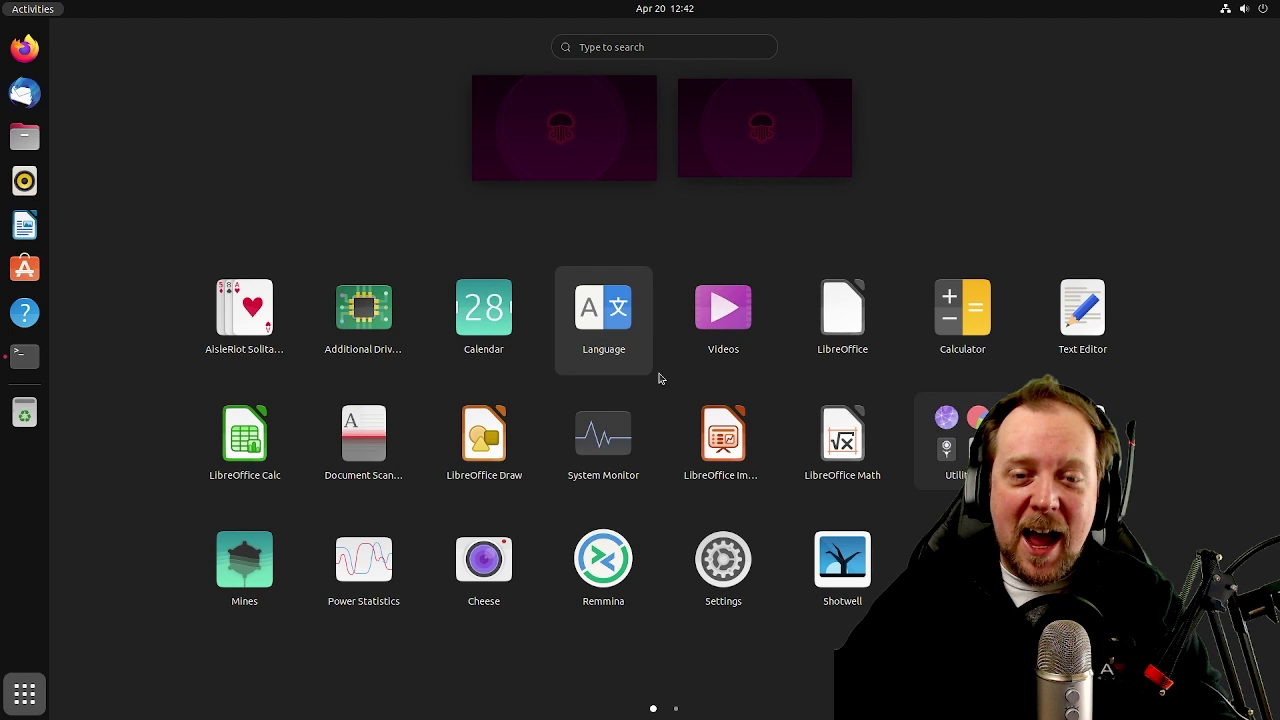
pyautogui.moveTo(743, 333); pyautogui.dragTo(363, 300)
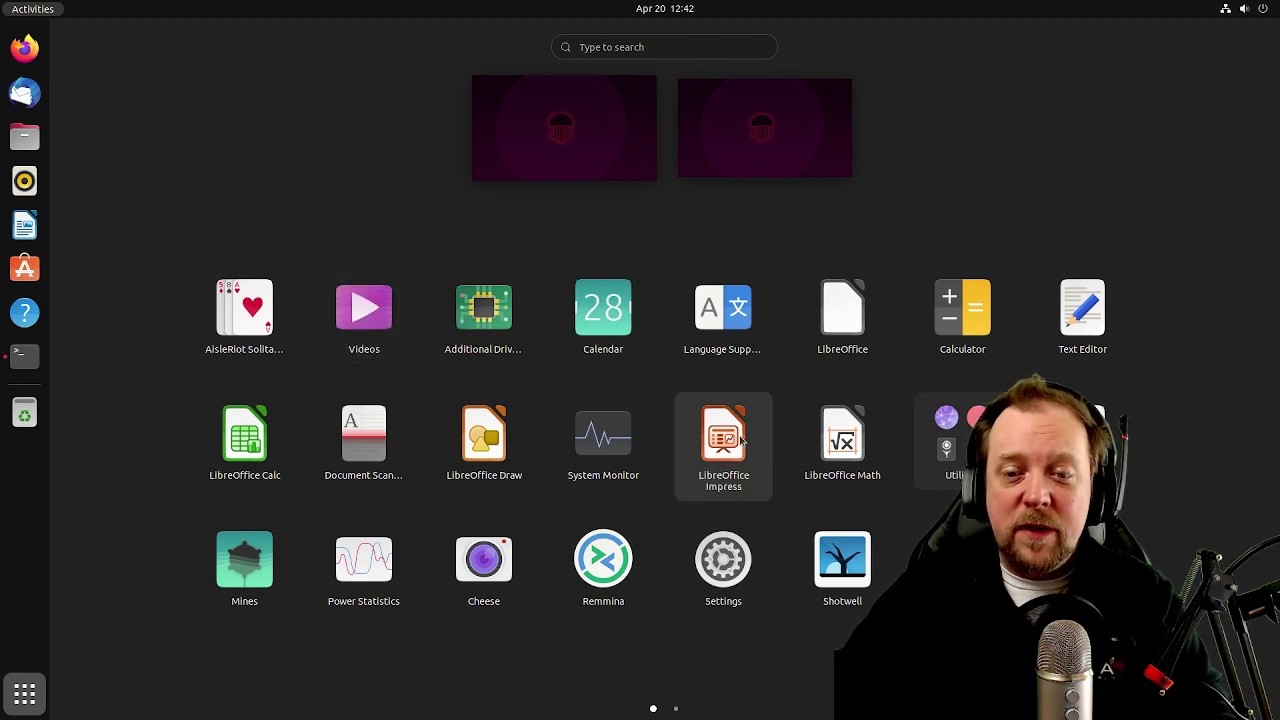
pyautogui.moveTo(723, 440); pyautogui.dragTo(484, 305)
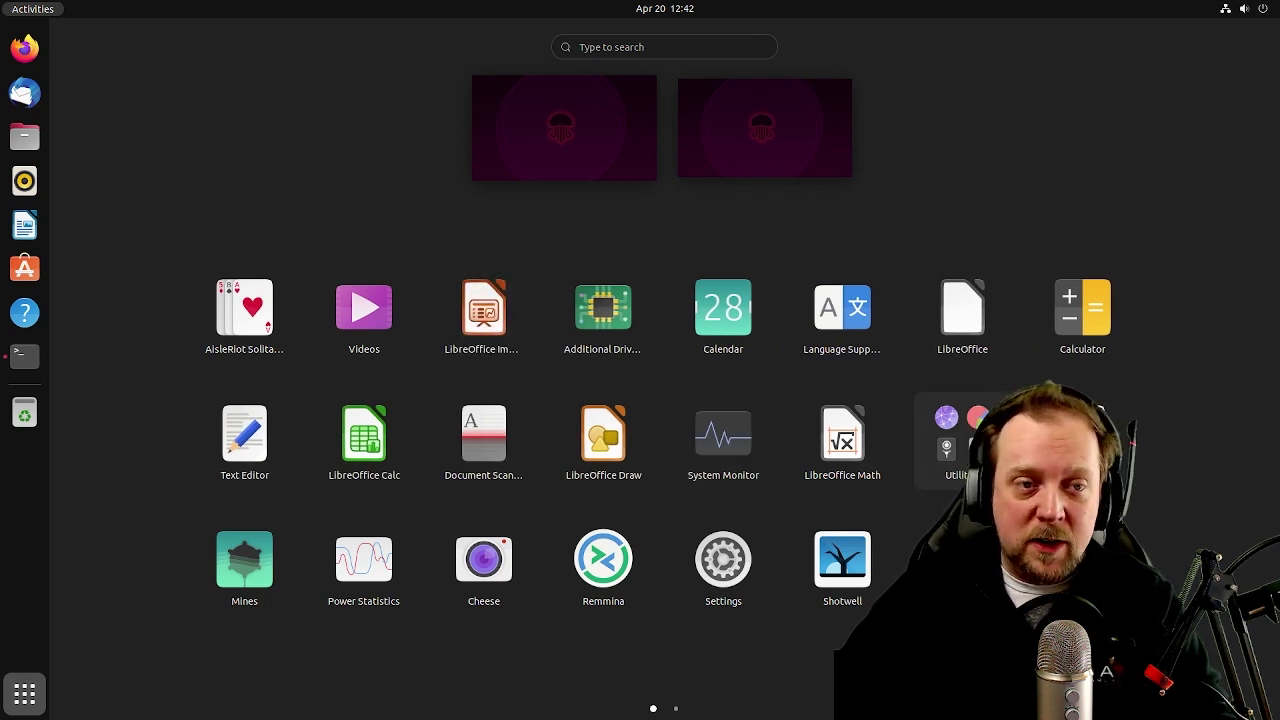
# Page back and forth between the two pages of the application grid, and return to the desktop
pyautogui.moveTo(989, 514); pyautogui.dragTo(734, 514)
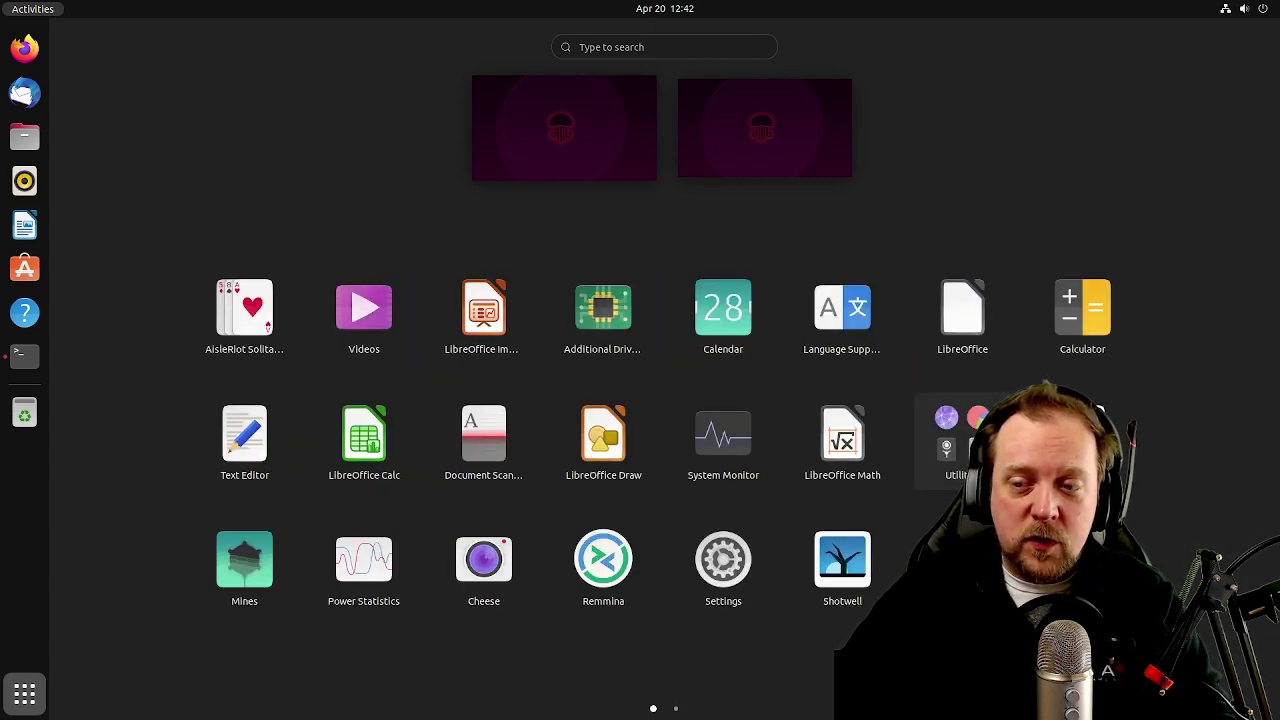
pyautogui.moveTo(989, 544); pyautogui.dragTo(163, 491)
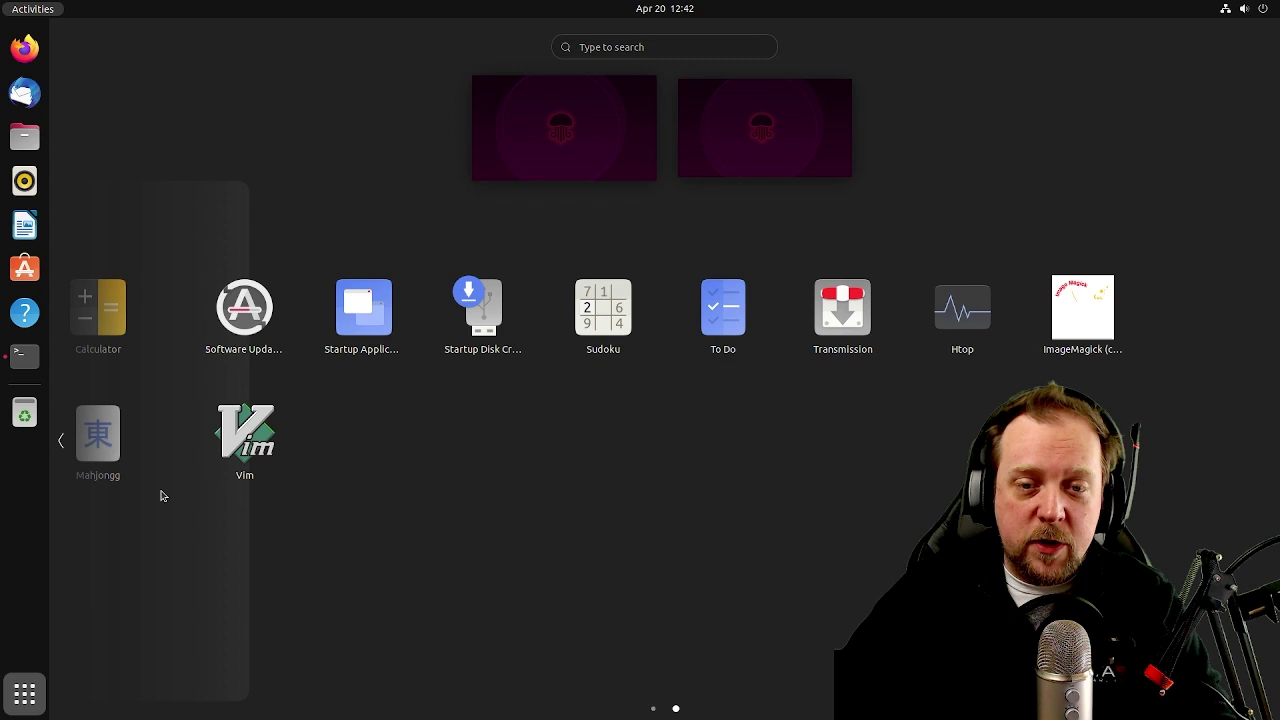
pyautogui.scroll(1, 326, 543)
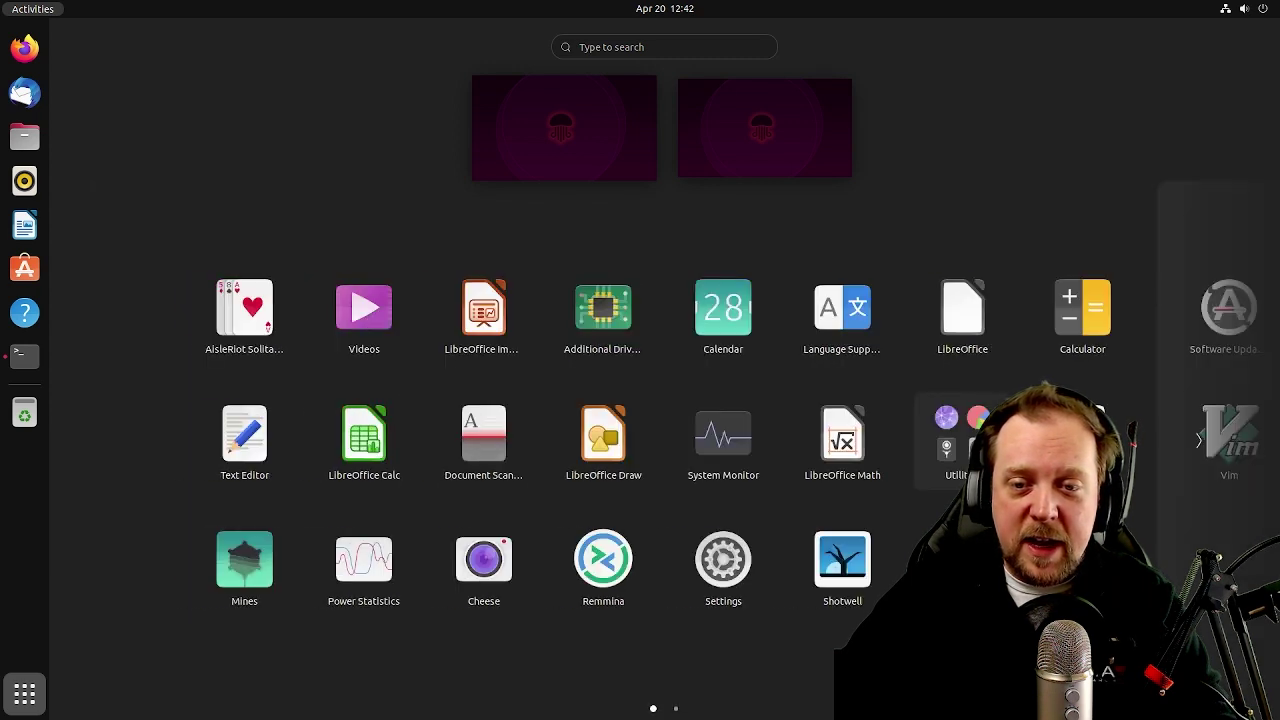
pyautogui.moveTo(1274, 499)
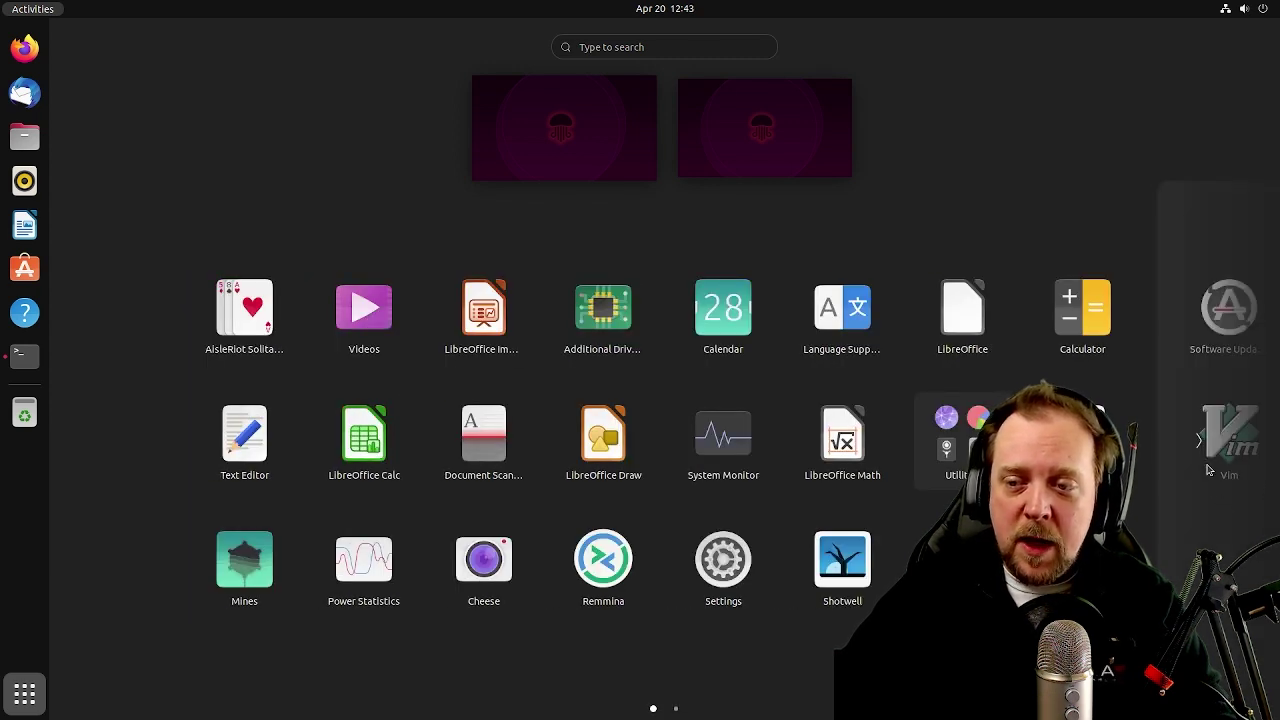
pyautogui.click(1190, 501)
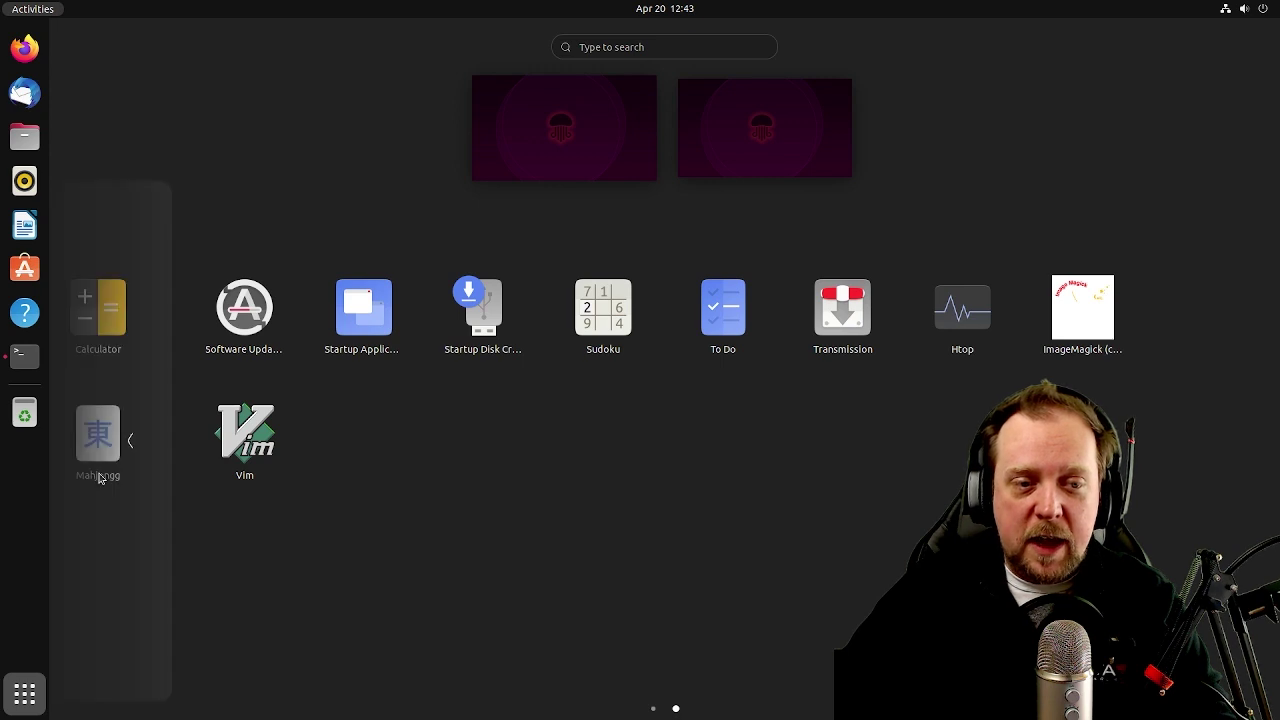
pyautogui.click(99, 478)
pyautogui.moveTo(1272, 480)
pyautogui.click(1195, 480)
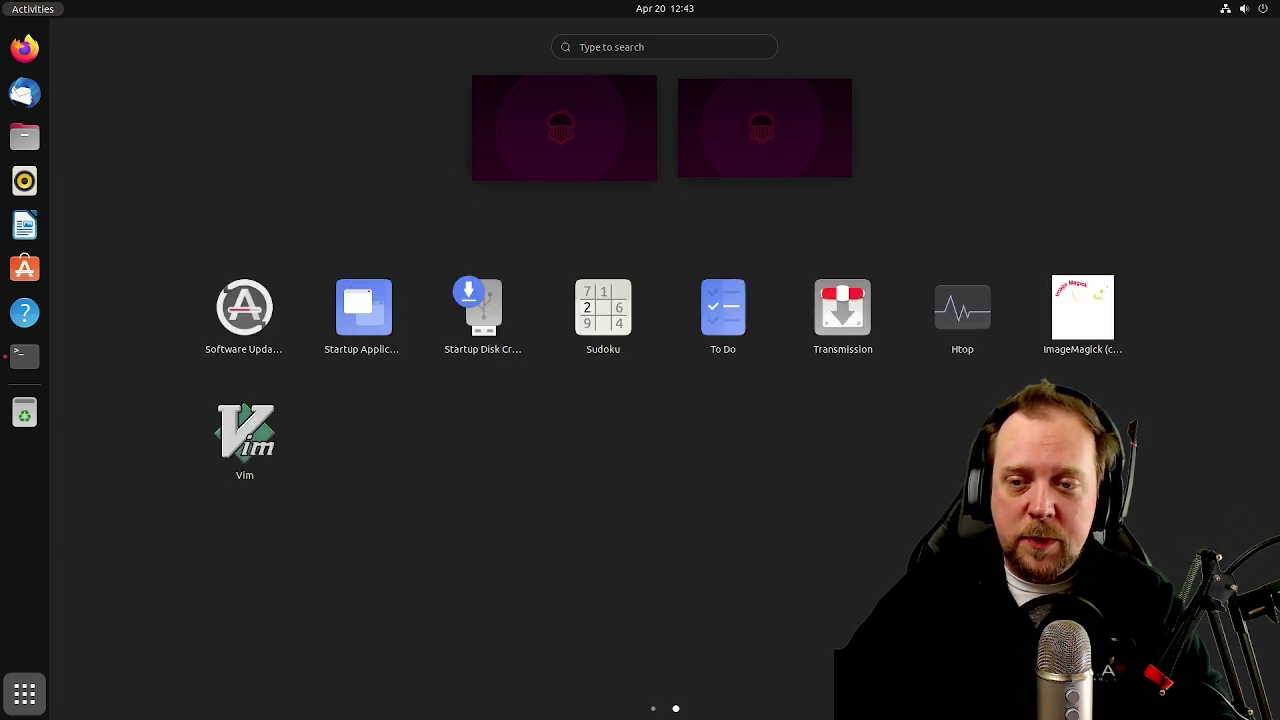
pyautogui.click(85, 491)
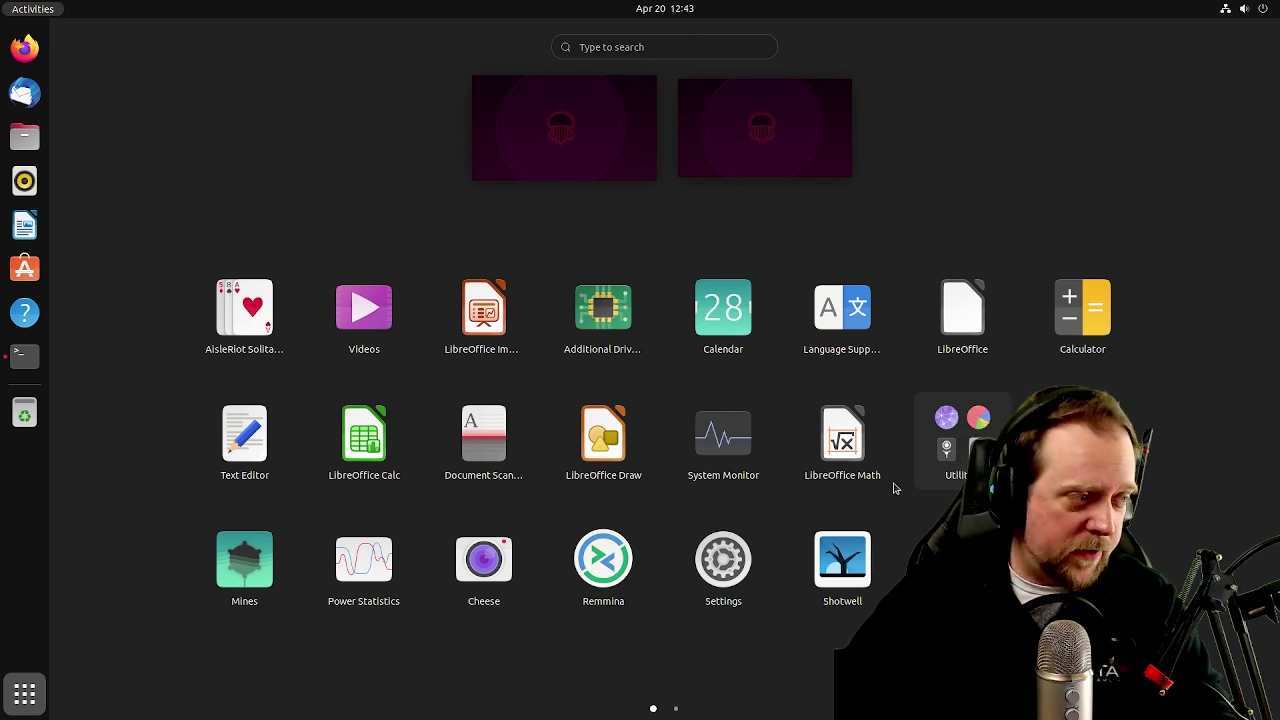
pyautogui.click(24, 692)
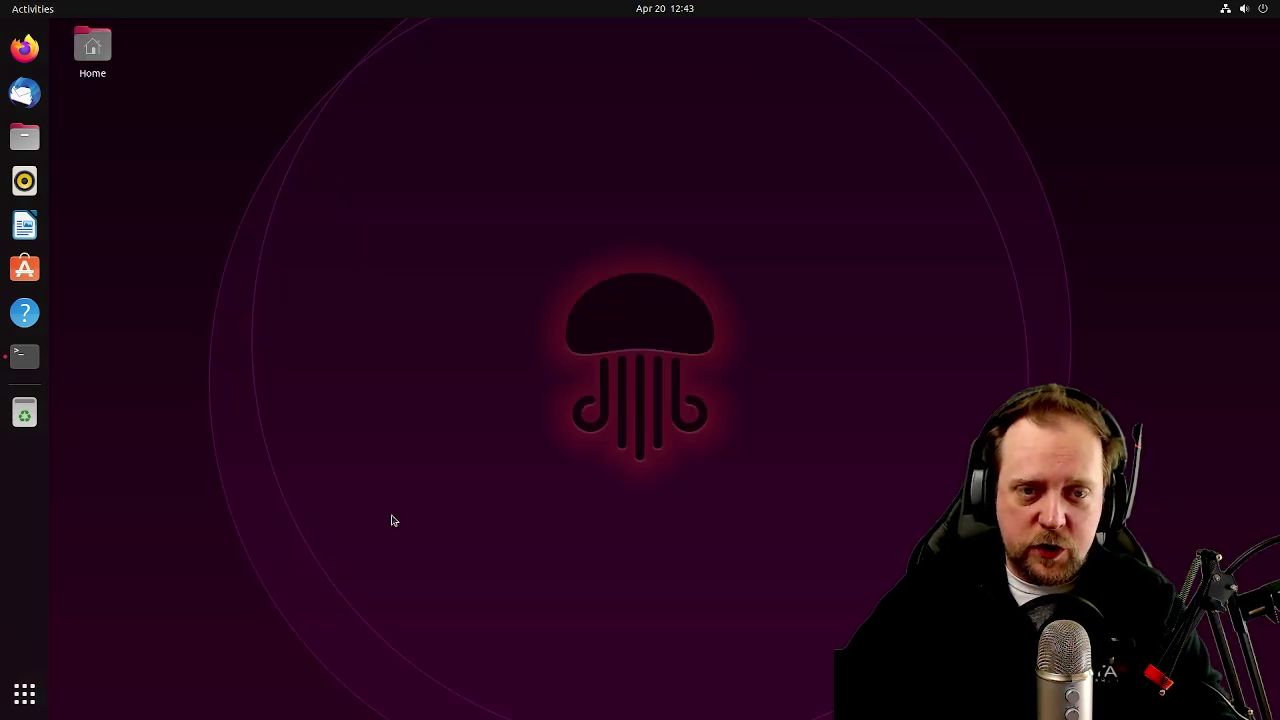
pyautogui.click(42, 10)
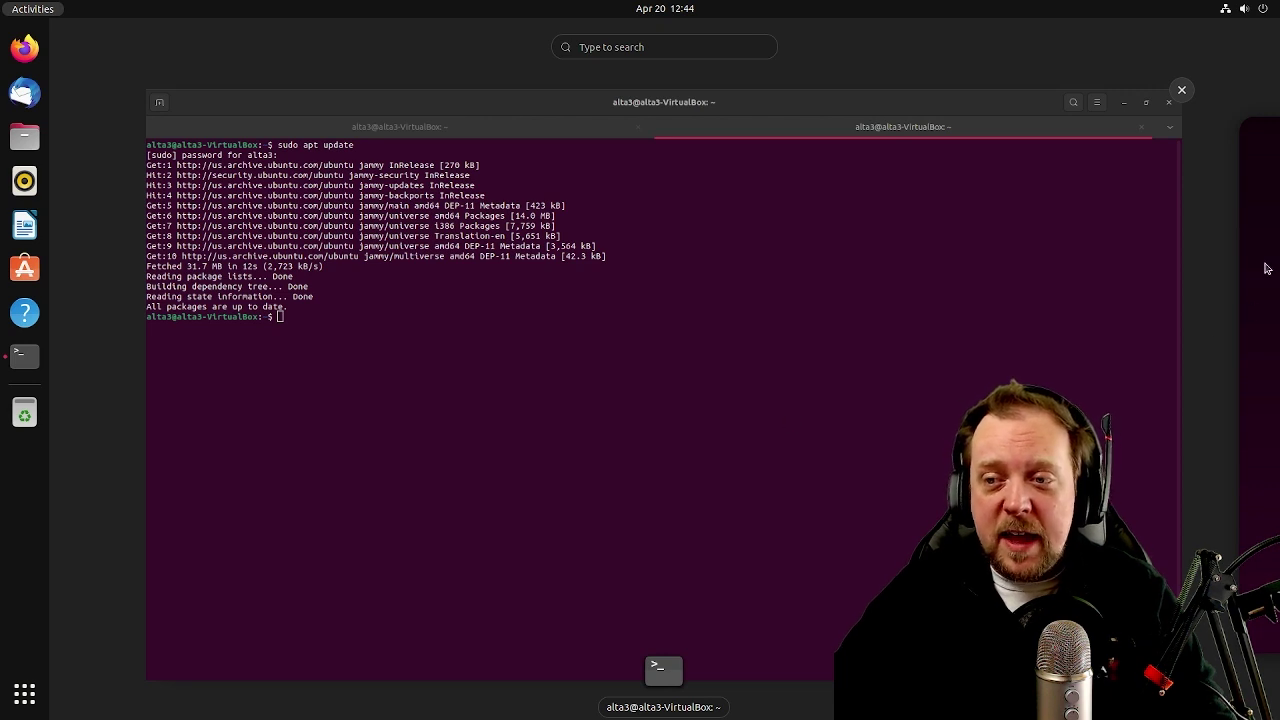
pyautogui.click(1270, 297)
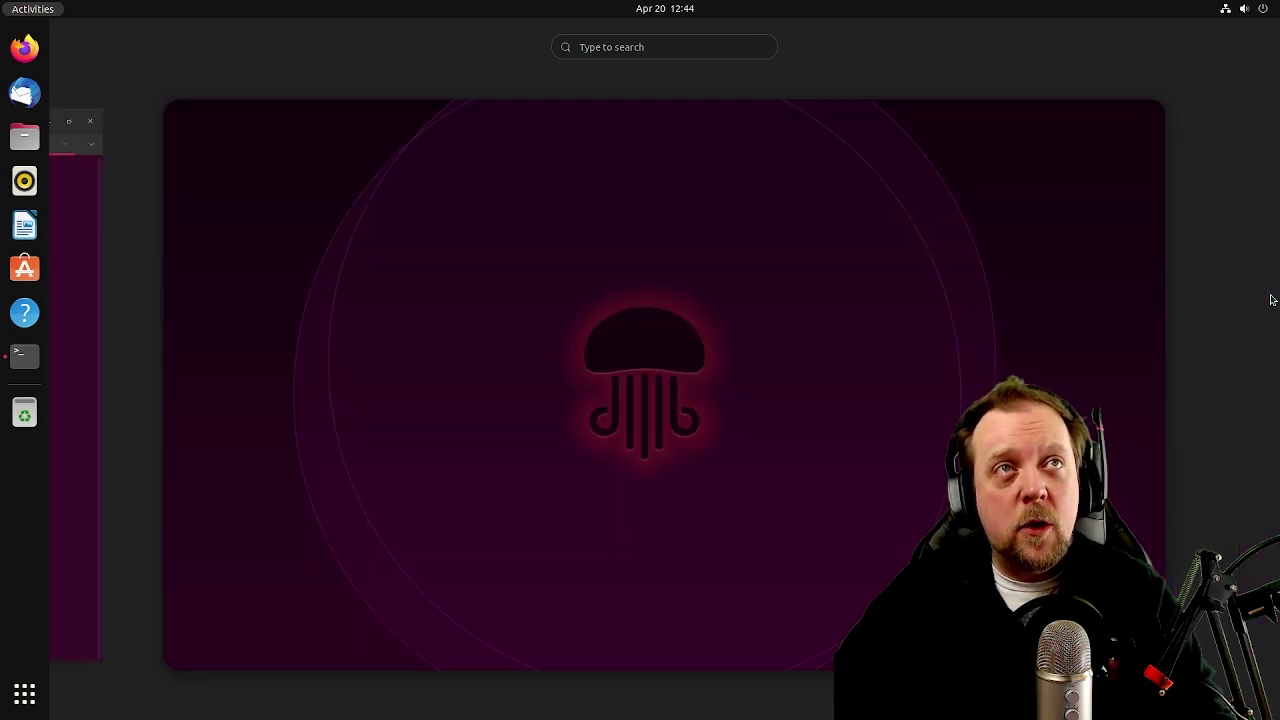
# Enter the empty second workspace and open Firefox on it
pyautogui.click(716, 350)
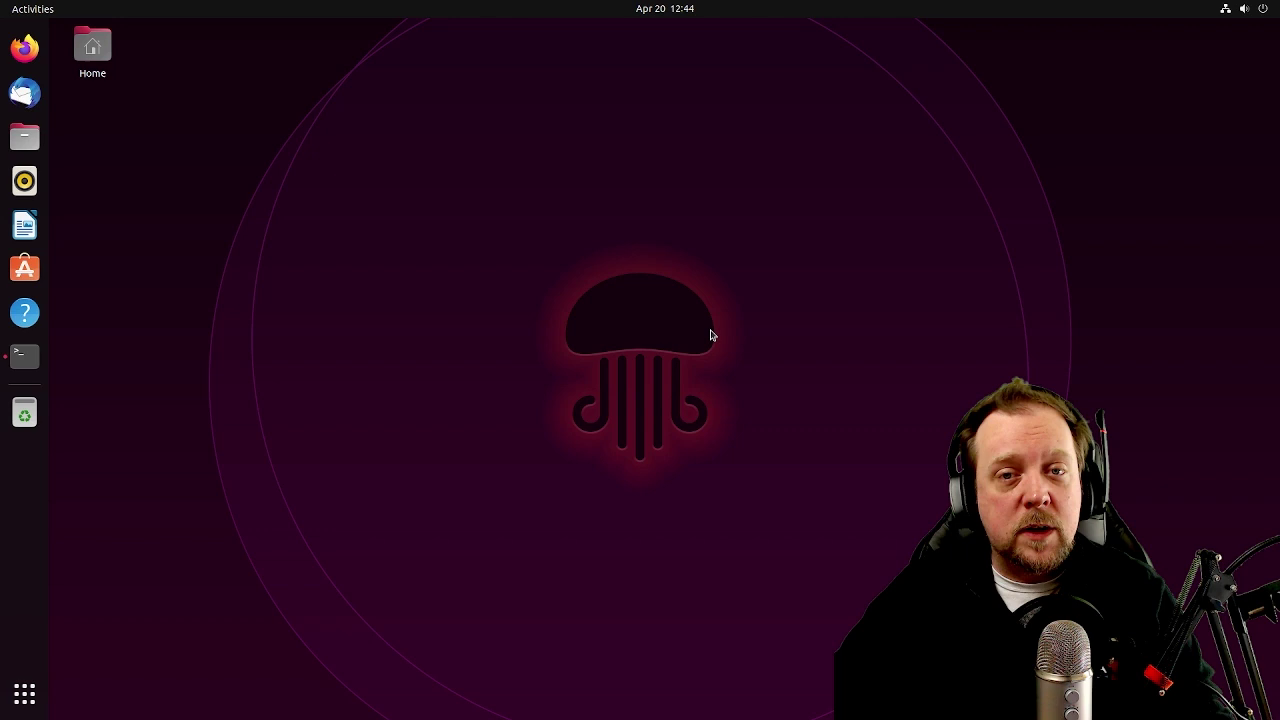
pyautogui.click(25, 47)
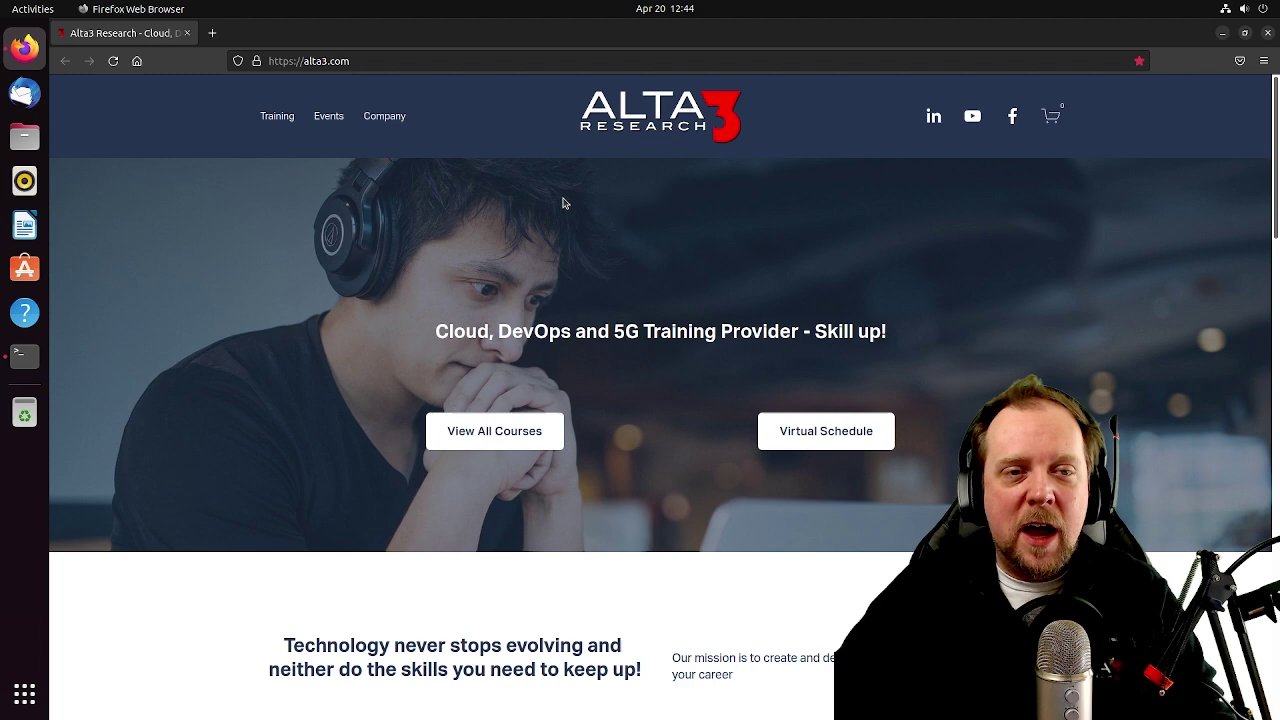
# In the Activities overview, switch between the Terminal and Firefox workspaces, and enter the empty third workspace
pyautogui.press('super')
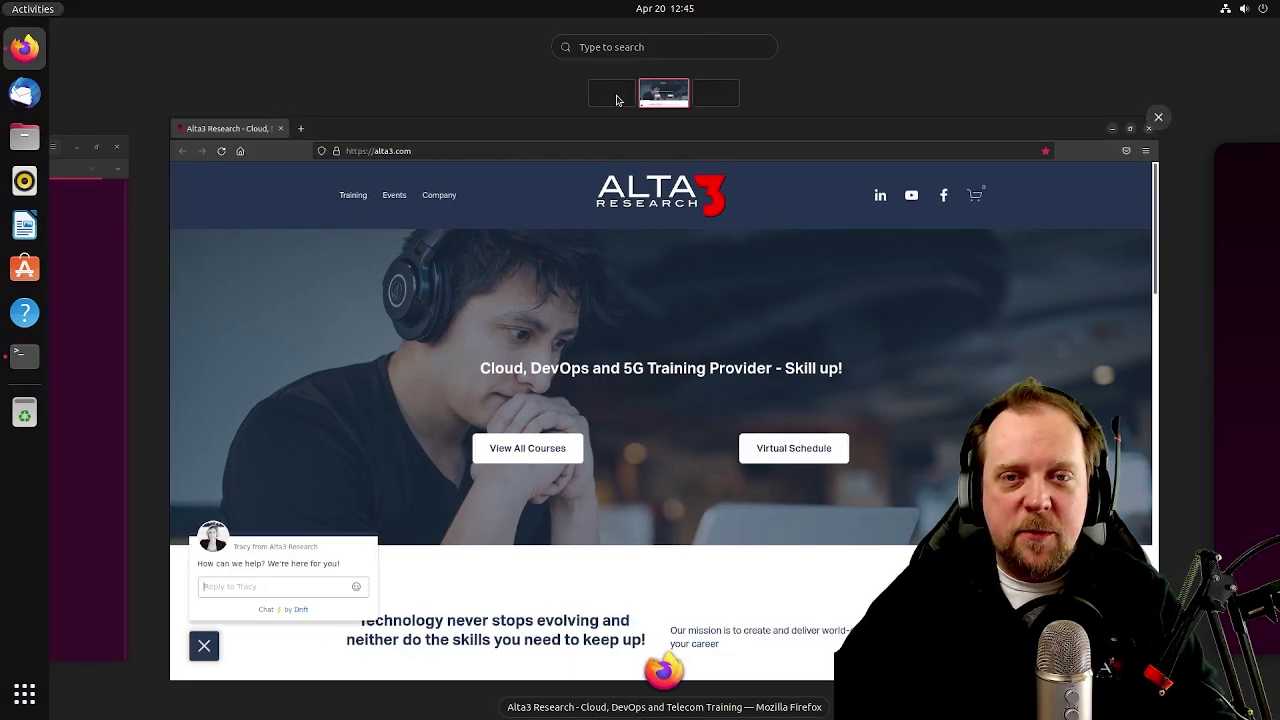
pyautogui.click(617, 99)
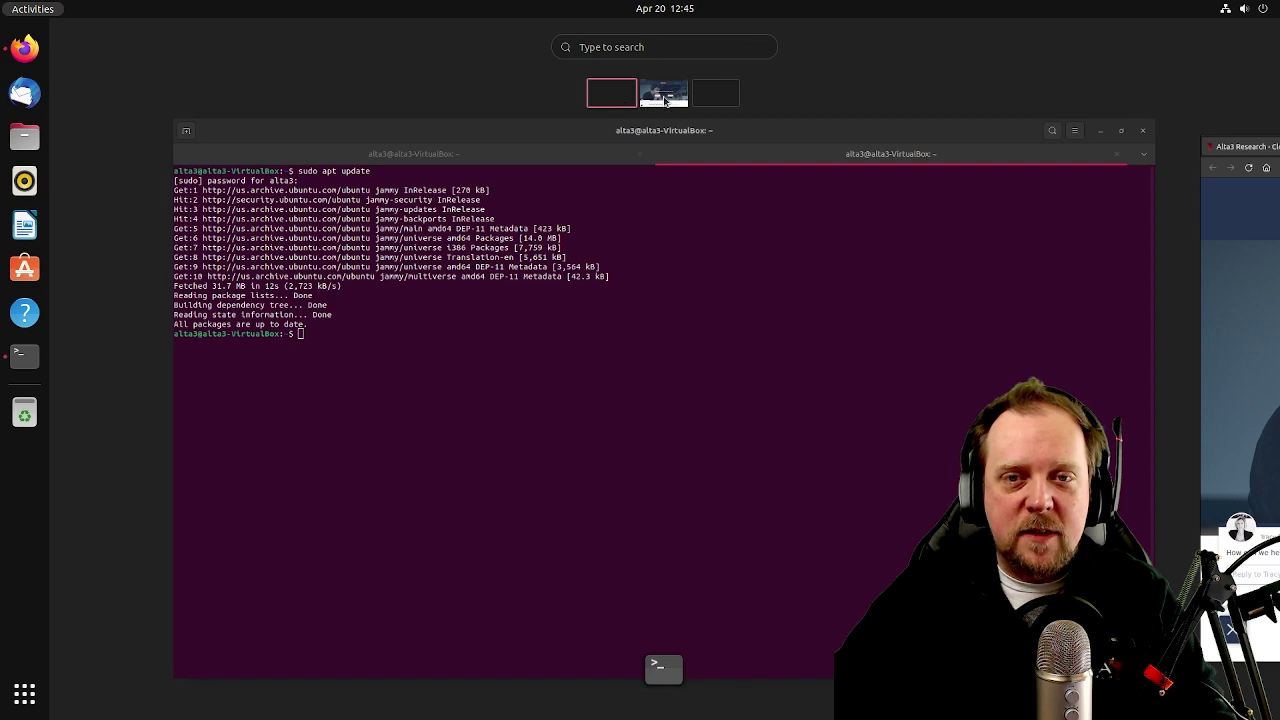
pyautogui.click(665, 101)
pyautogui.click(628, 100)
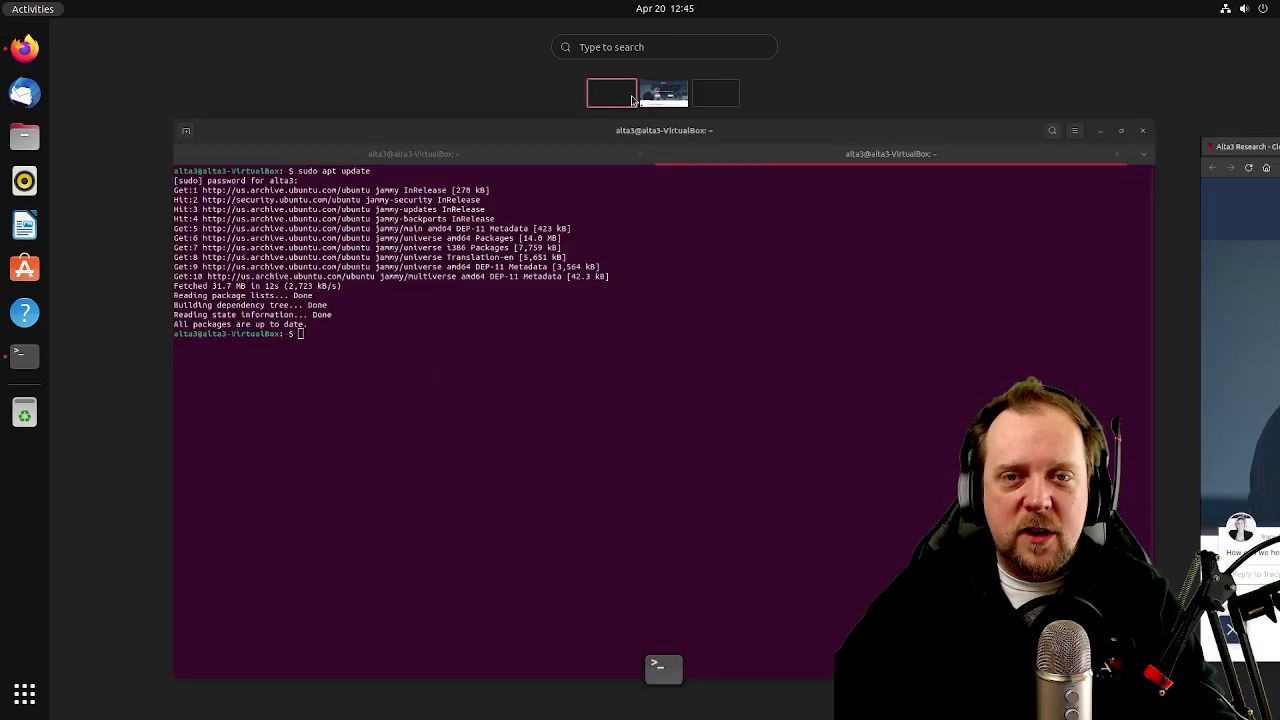
pyautogui.click(660, 101)
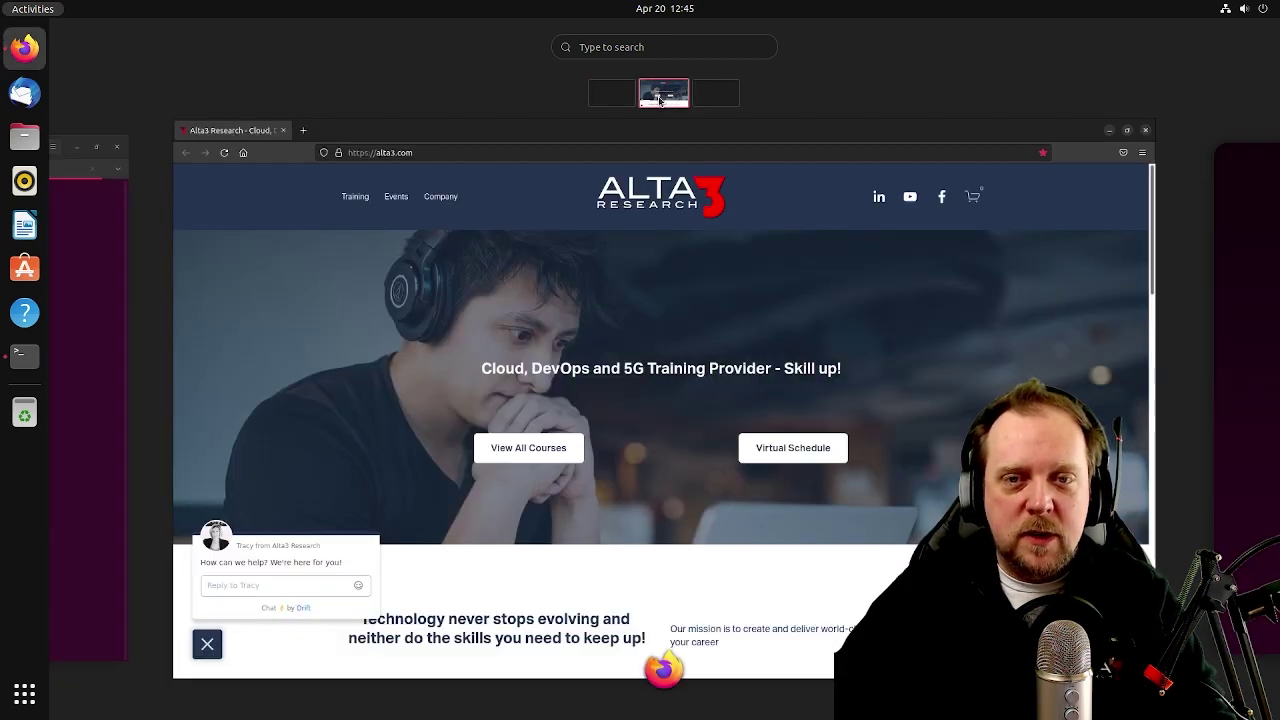
pyautogui.click(719, 99)
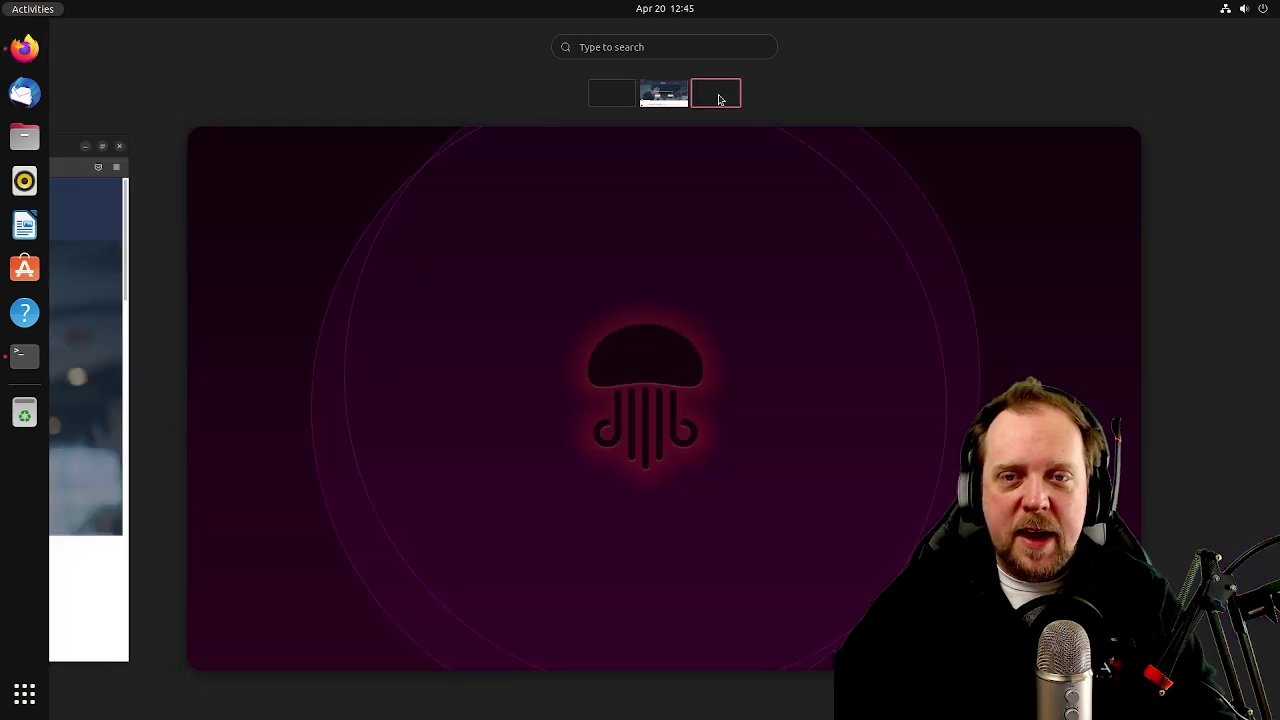
pyautogui.click(752, 246)
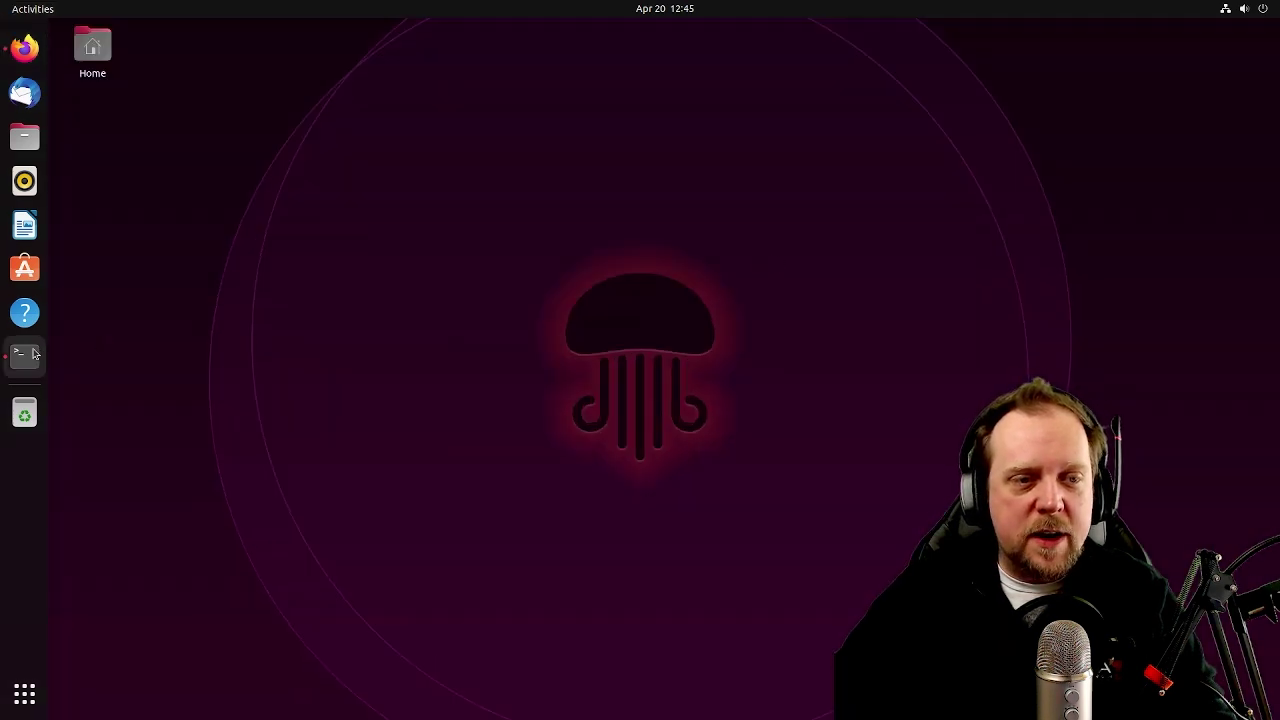
# Detach the Terminal's htop tab into its own window and bring the window with the package update output to the front
pyautogui.click(31, 356)
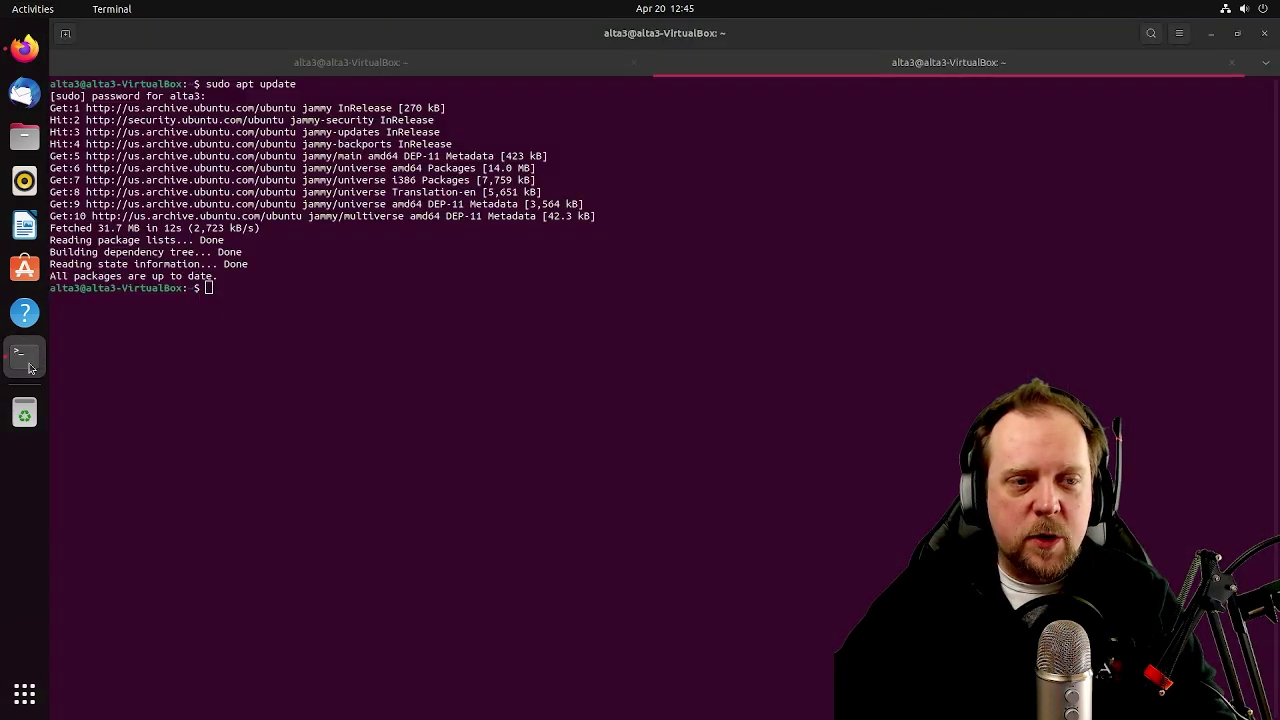
pyautogui.rightClick(451, 66)
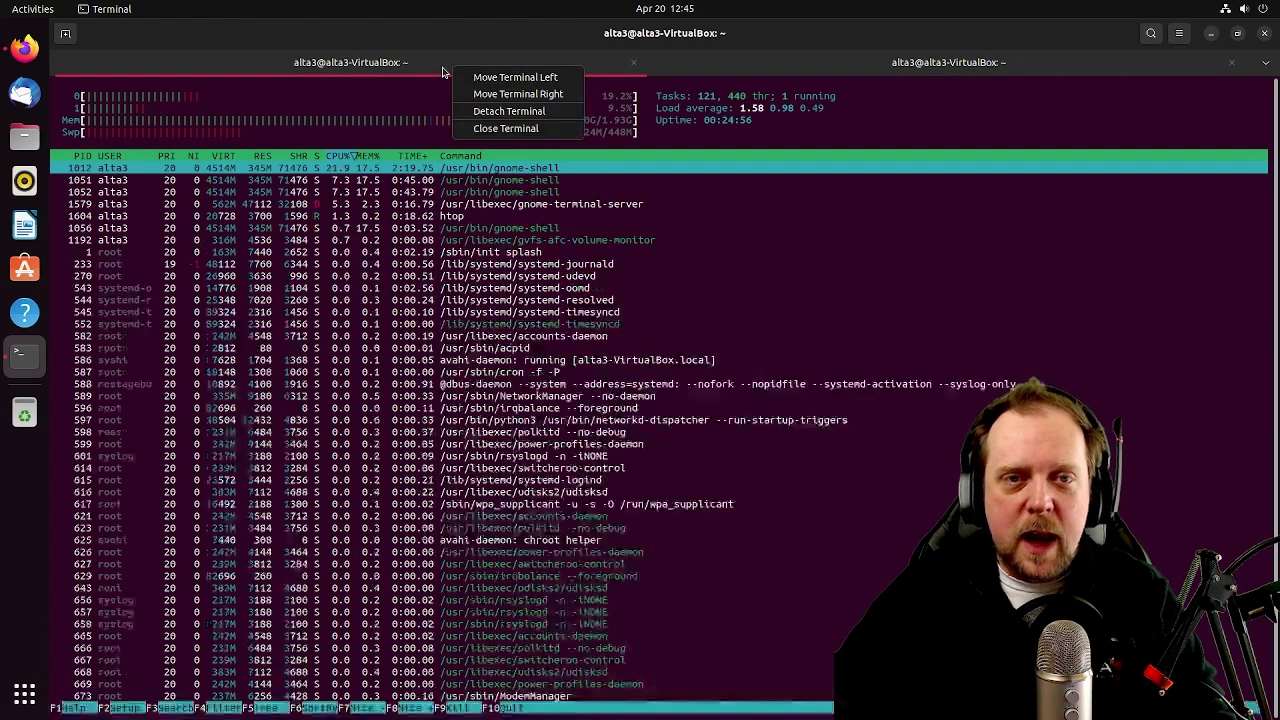
pyautogui.press('Escape')
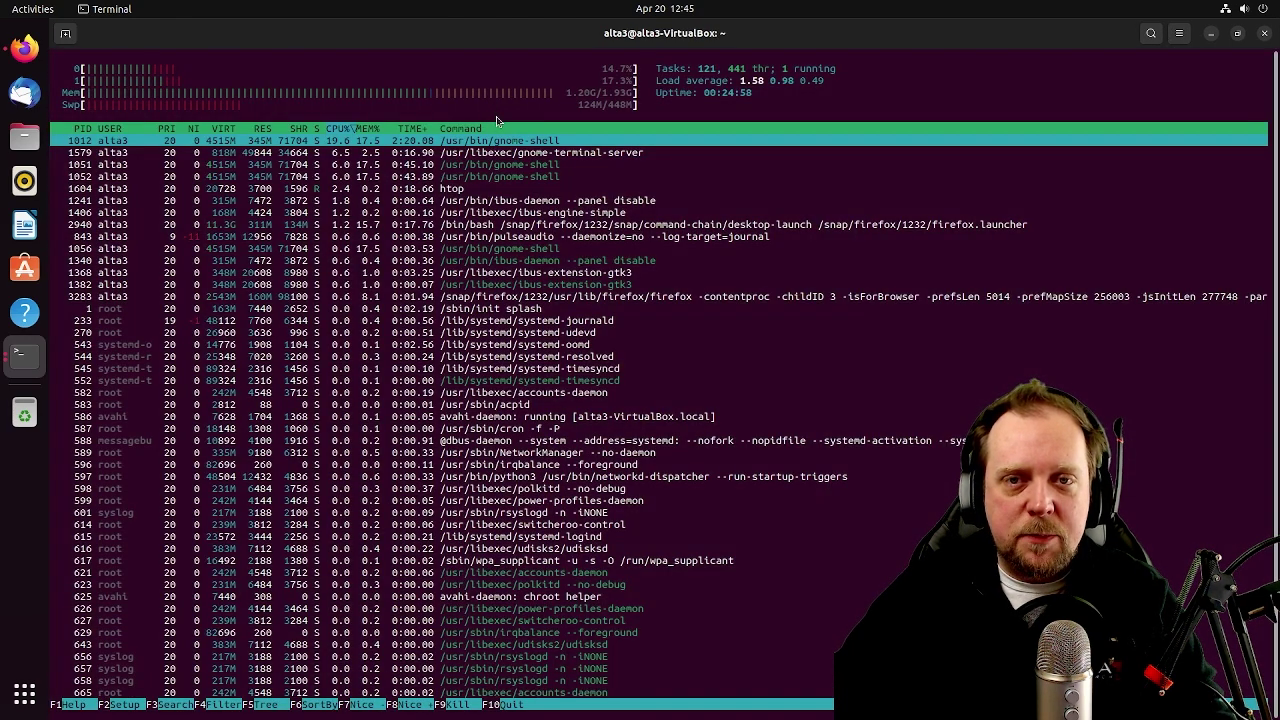
pyautogui.moveTo(905, 38); pyautogui.dragTo(981, 114)
pyautogui.click(962, 47)
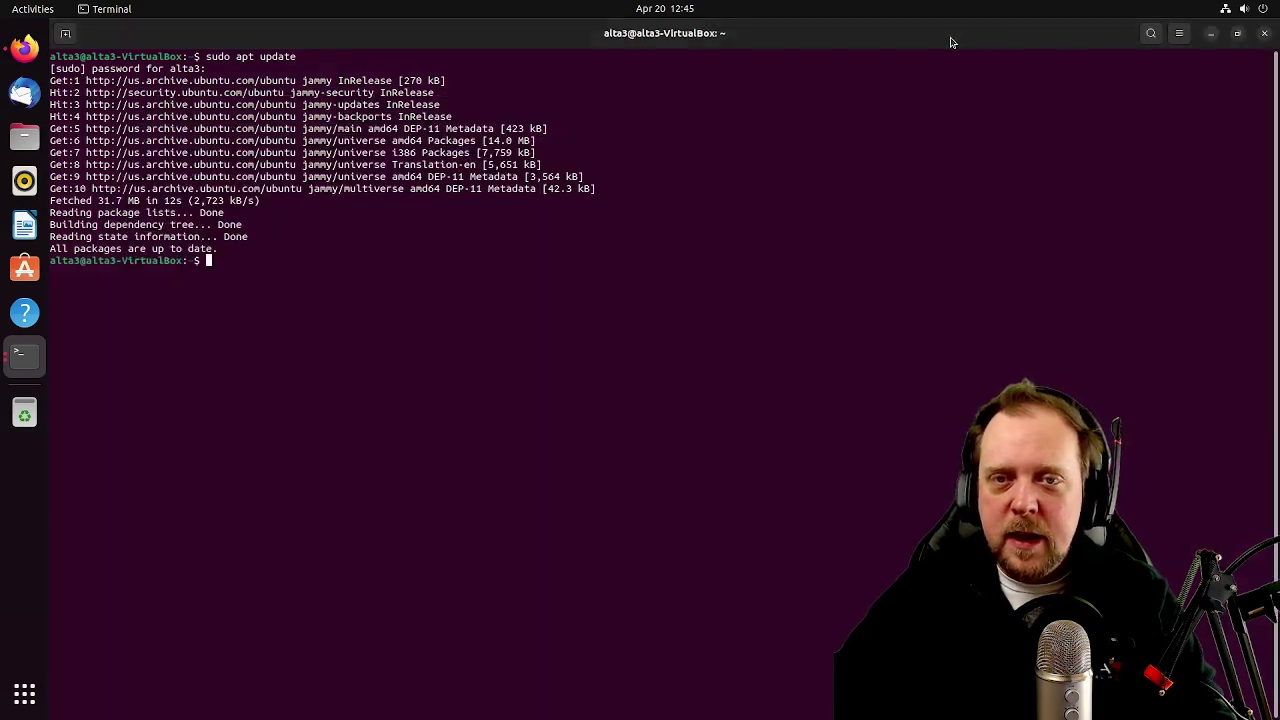
# In the Activities overview, arrange the Terminal windows so the package update output is on the first workspace and htop on the third
pyautogui.click(26, 10)
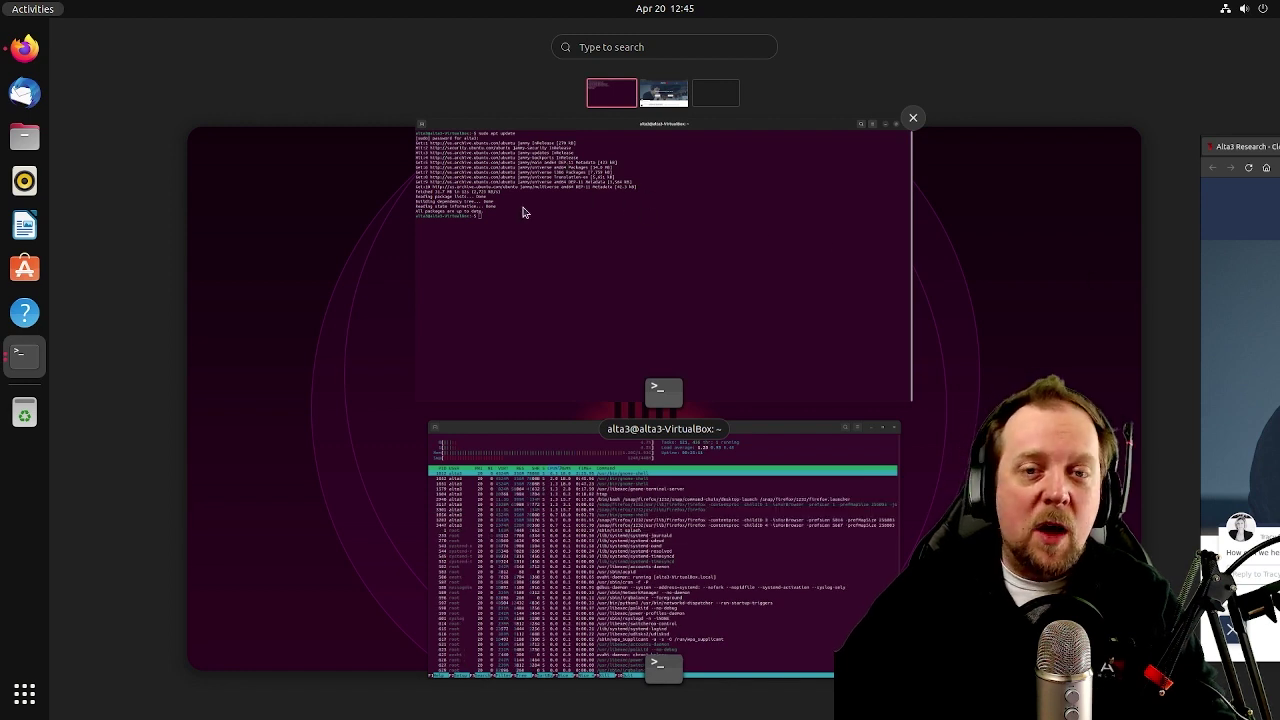
pyautogui.moveTo(536, 201); pyautogui.dragTo(725, 96)
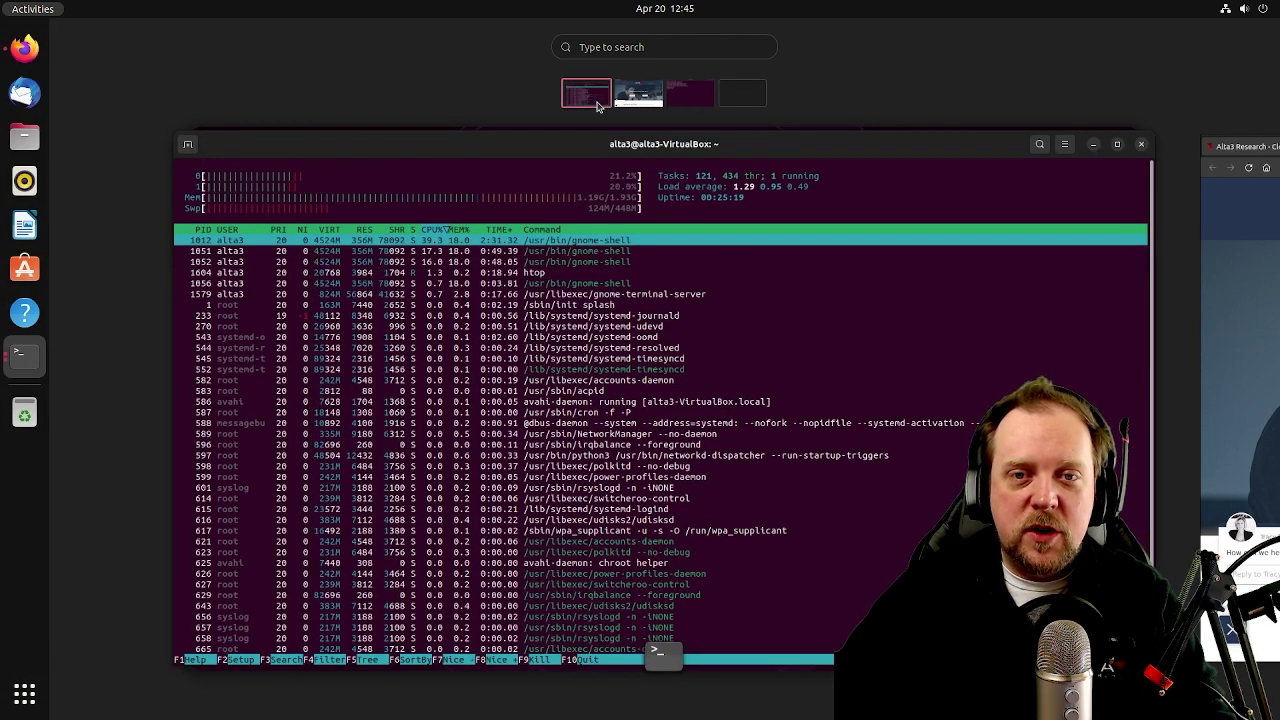
pyautogui.moveTo(607, 96); pyautogui.dragTo(728, 101)
pyautogui.click(686, 102)
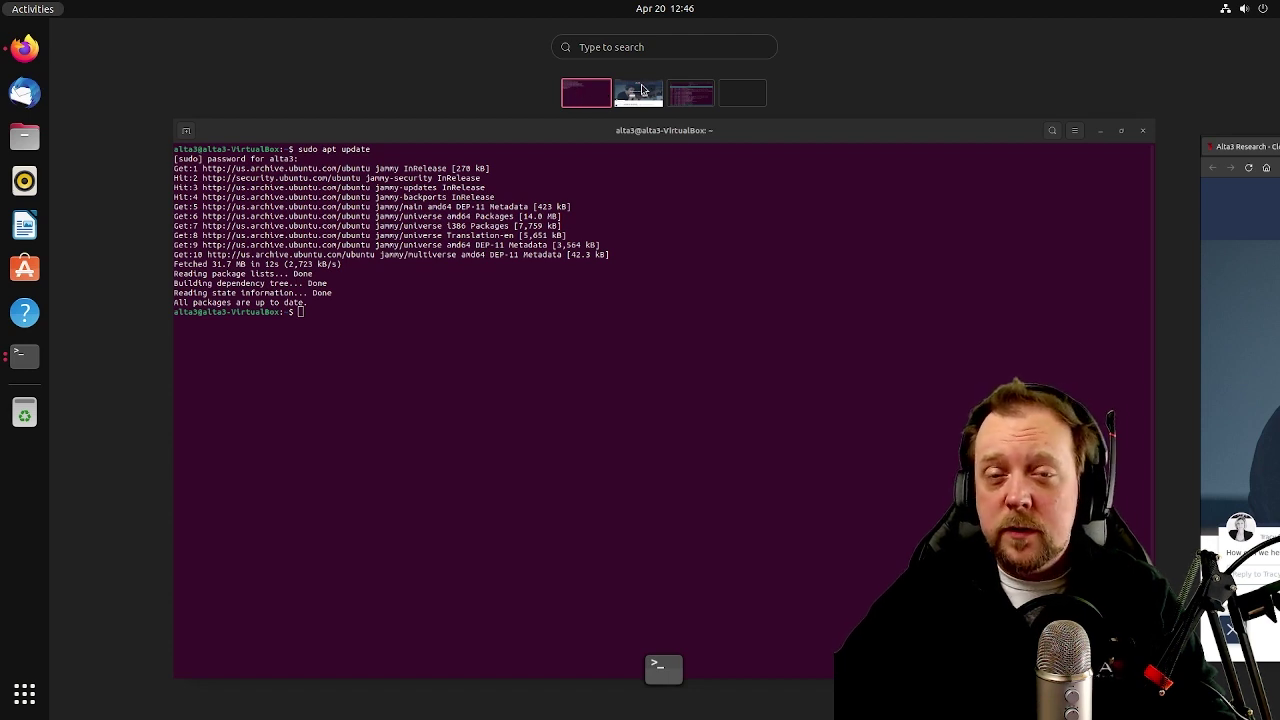
# Switch between the htop, Firefox and package update workspaces, and return to the package update terminal on the first workspace
pyautogui.click(691, 100)
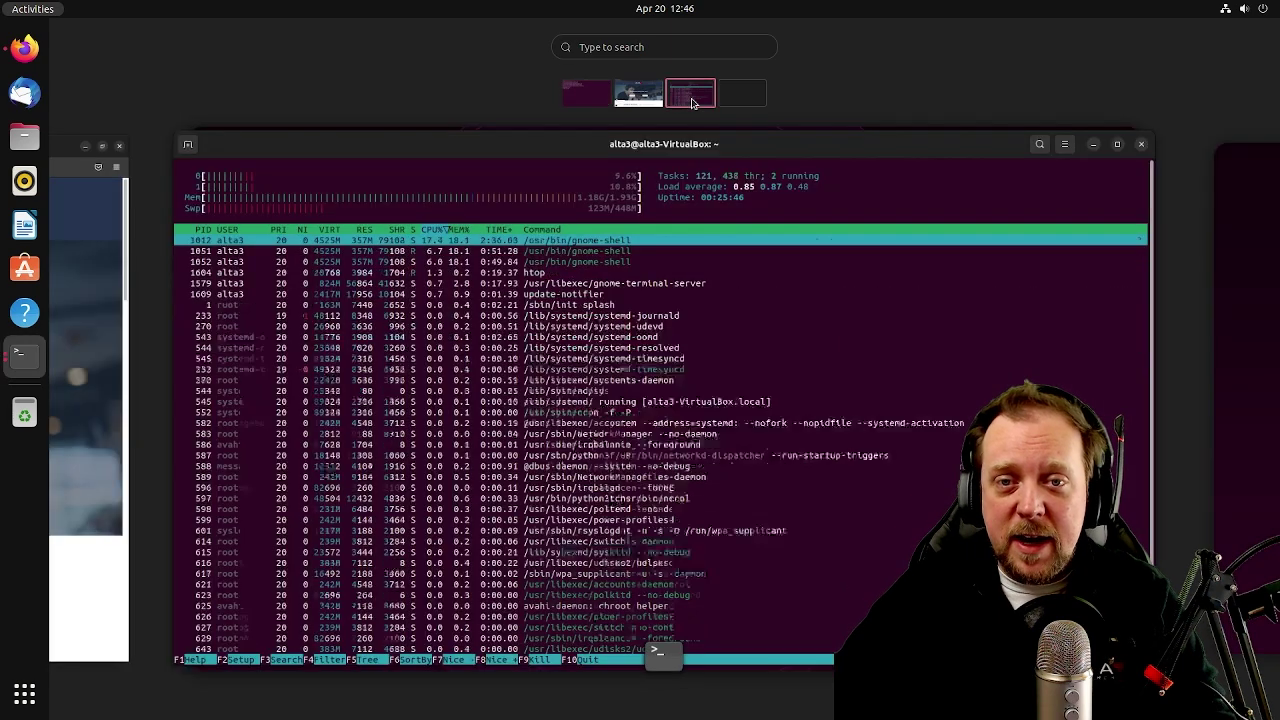
pyautogui.click(604, 102)
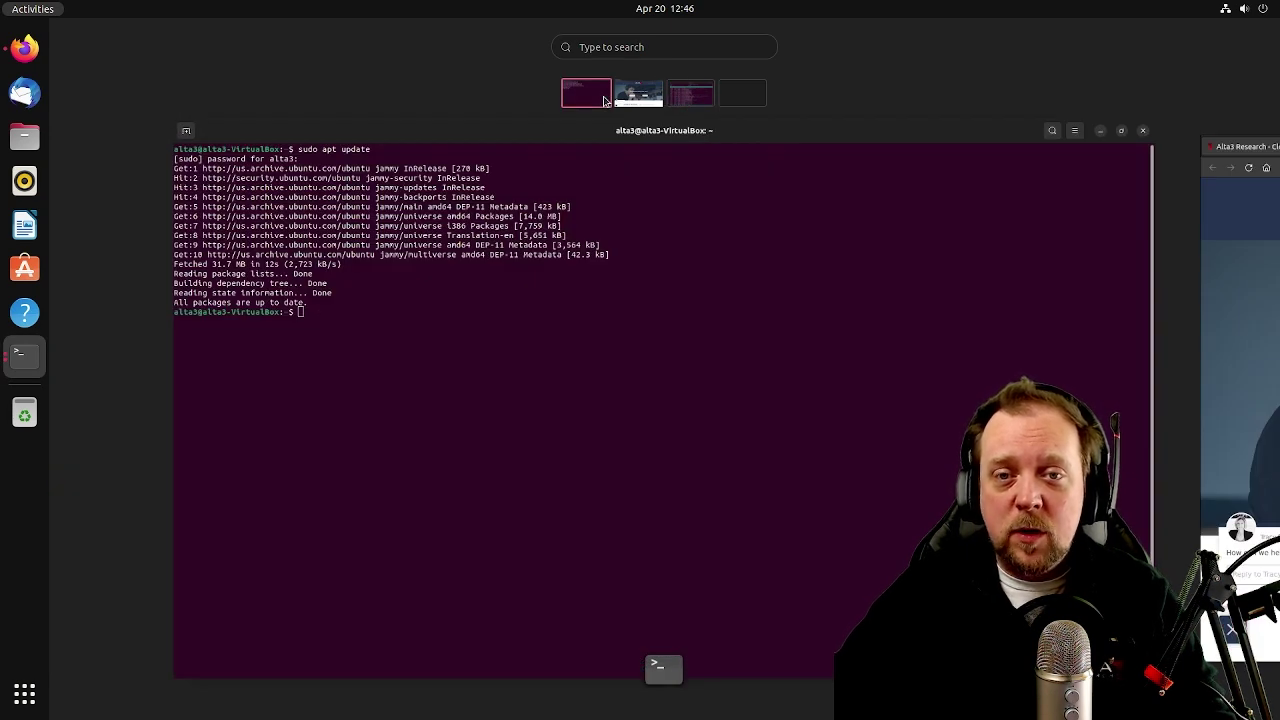
pyautogui.click(637, 100)
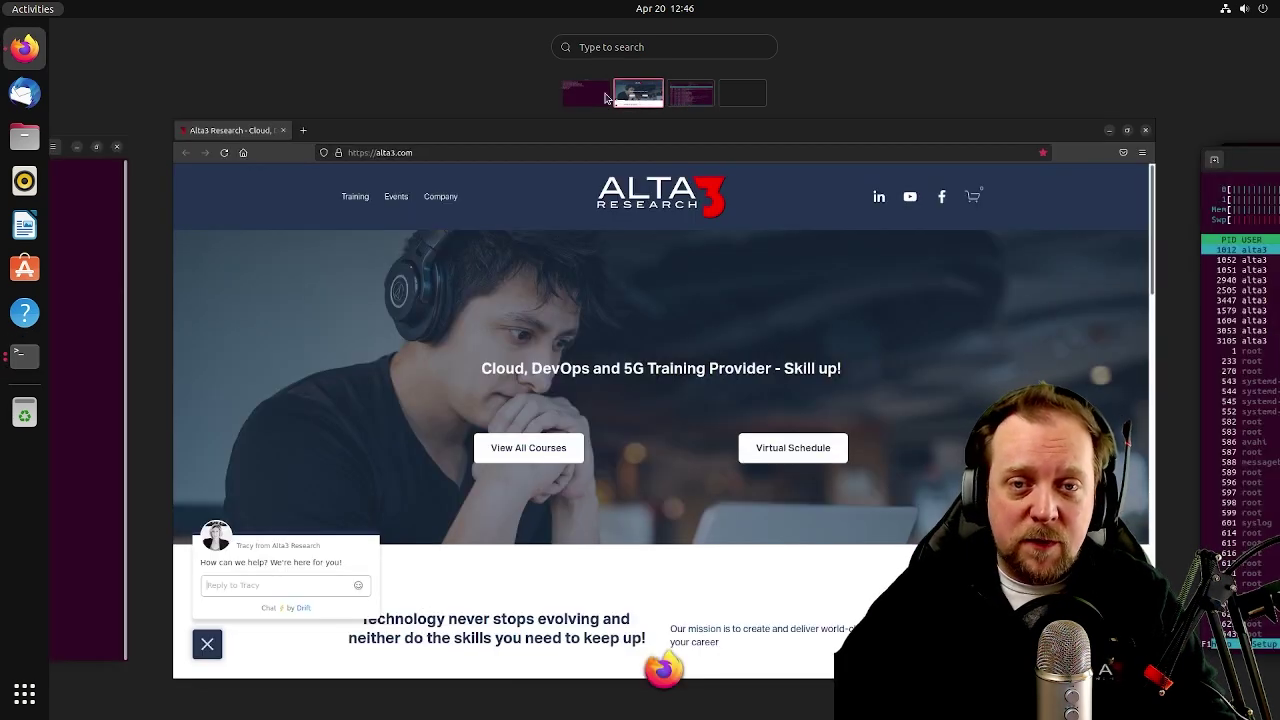
pyautogui.click(604, 97)
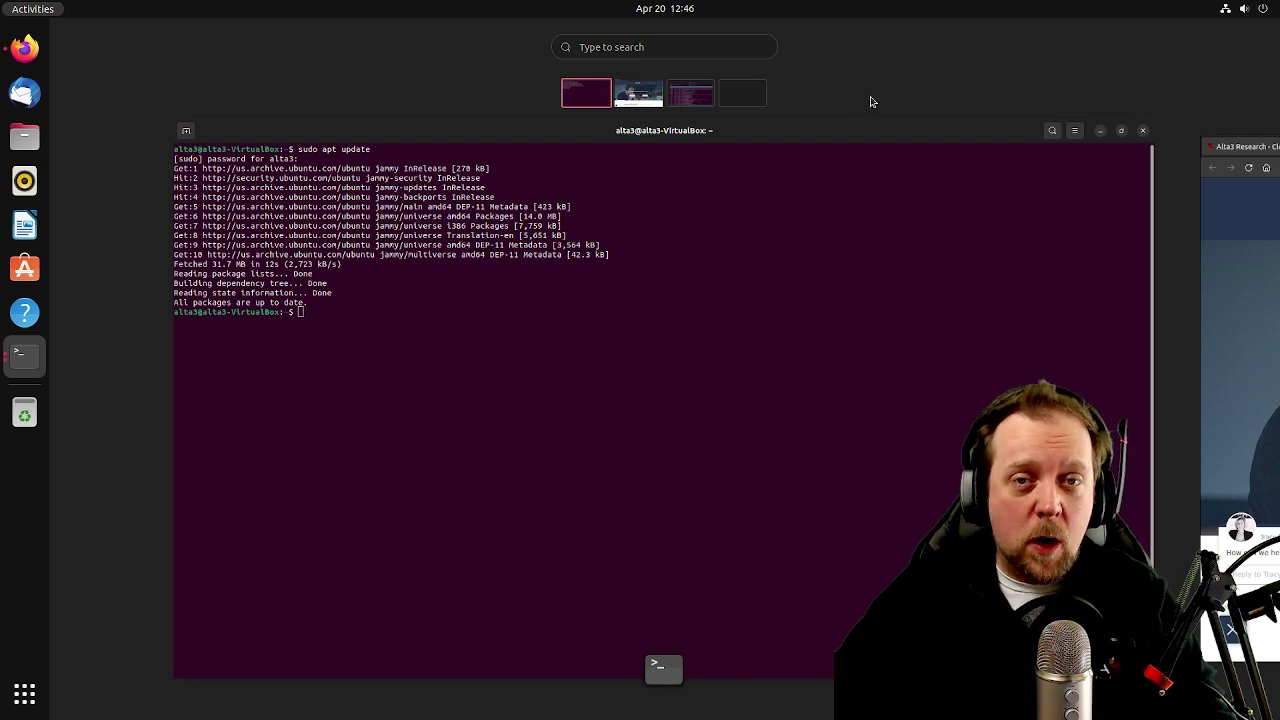
pyautogui.click(688, 251)
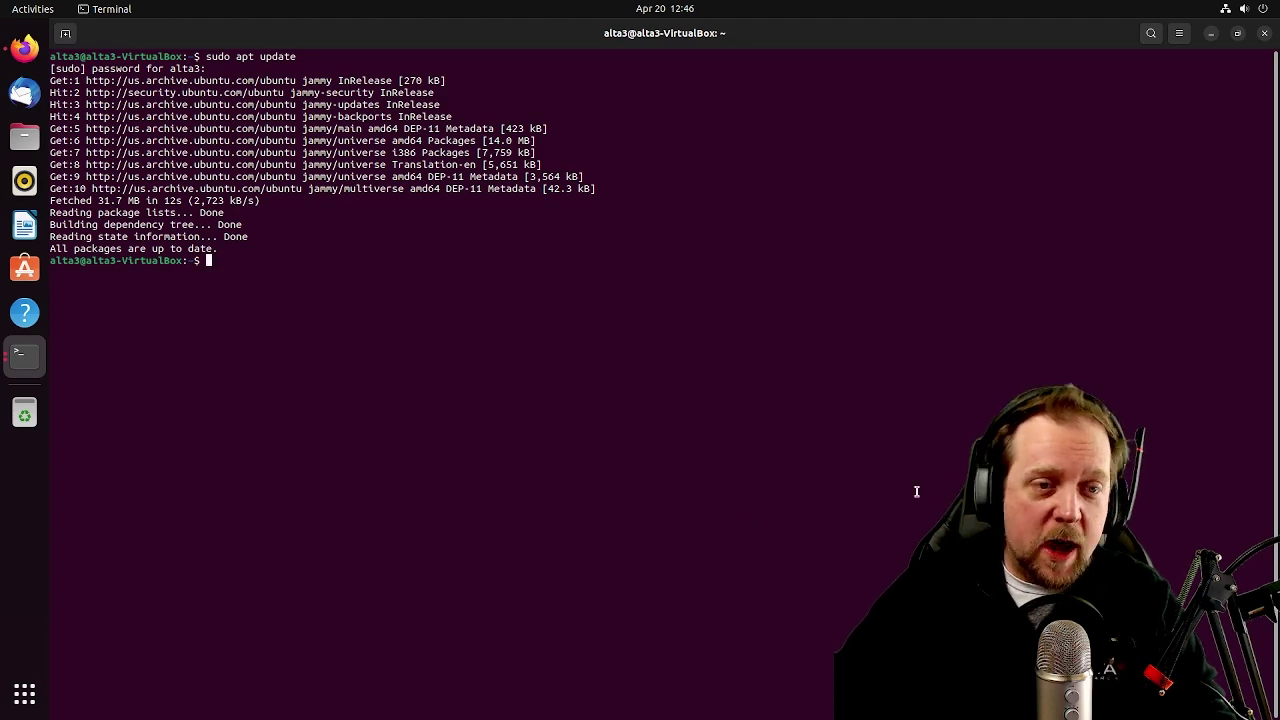
# Display the operating system release details with cat /etc/os-release
pyautogui.write('cat ')
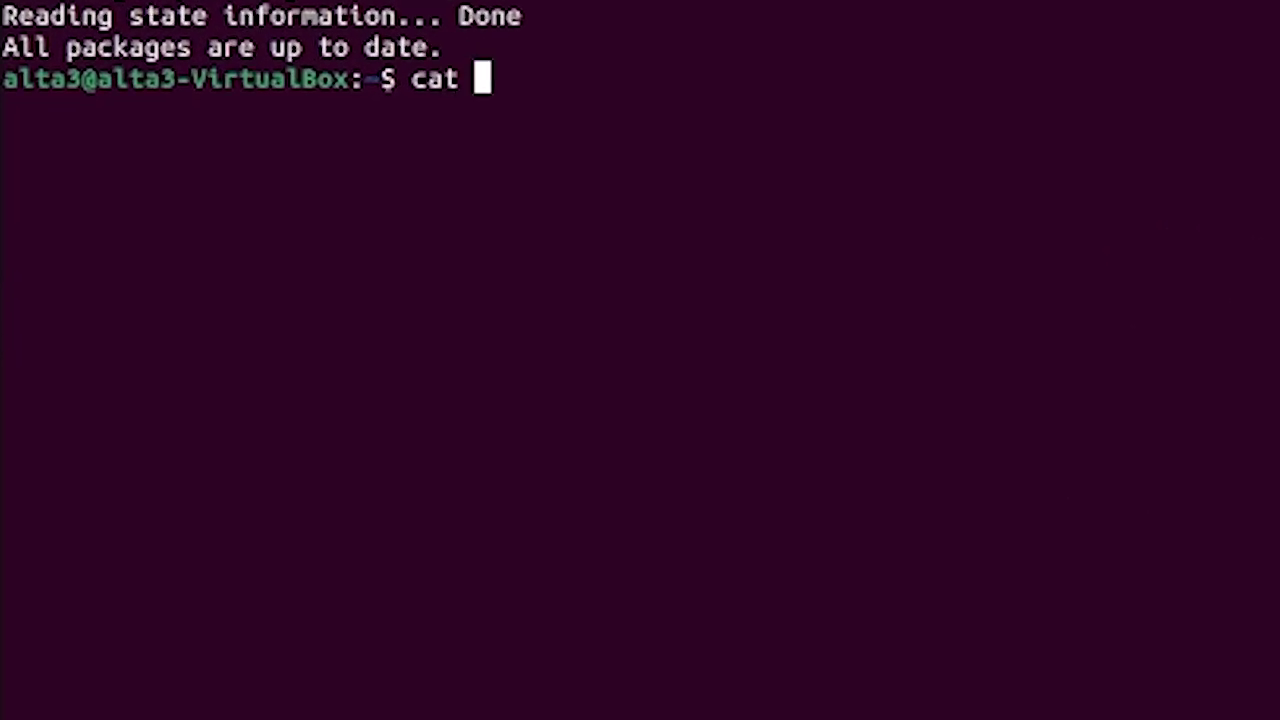
pyautogui.write('/et')
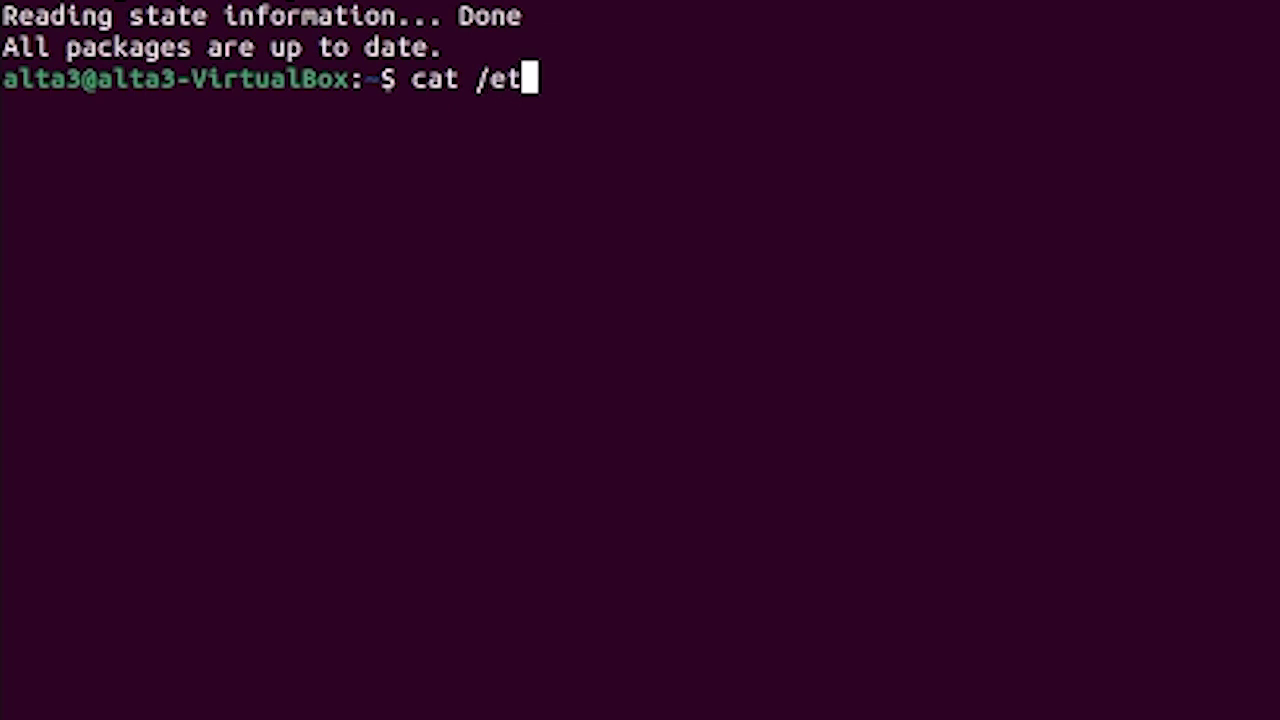
pyautogui.write('c/')
pyautogui.press('BackSpace')
pyautogui.write('c/')
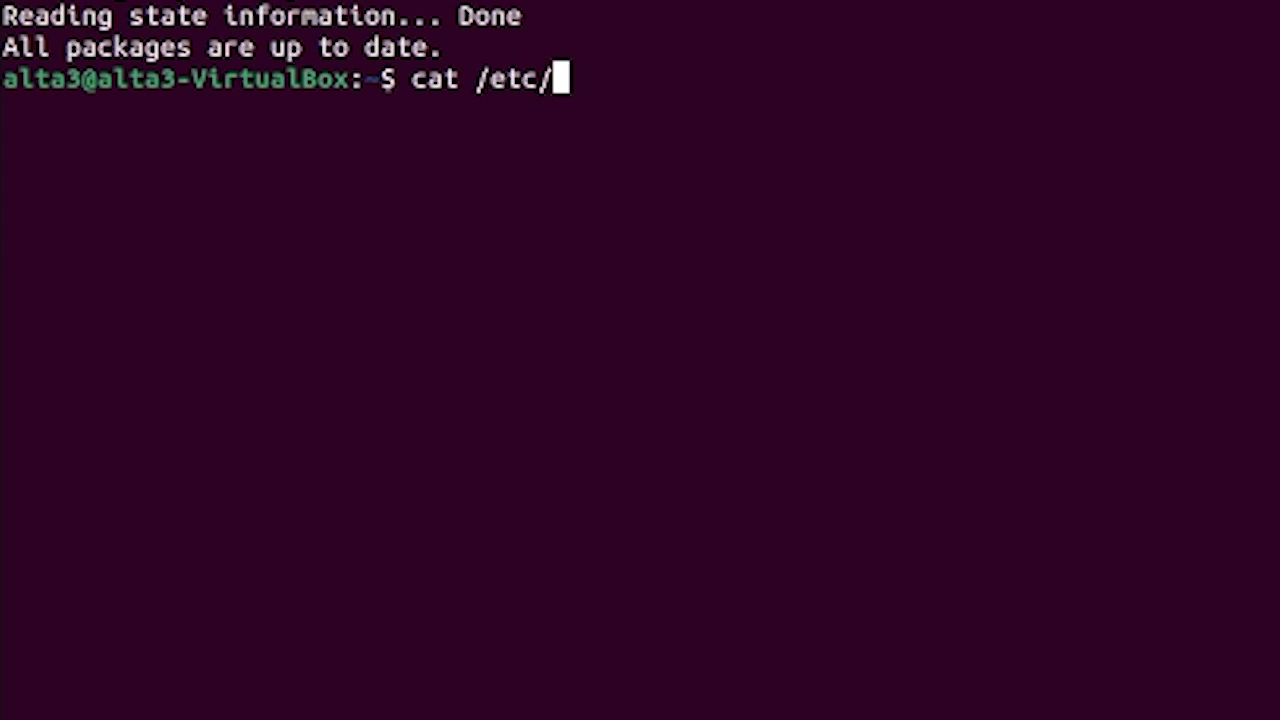
pyautogui.write('os-release')
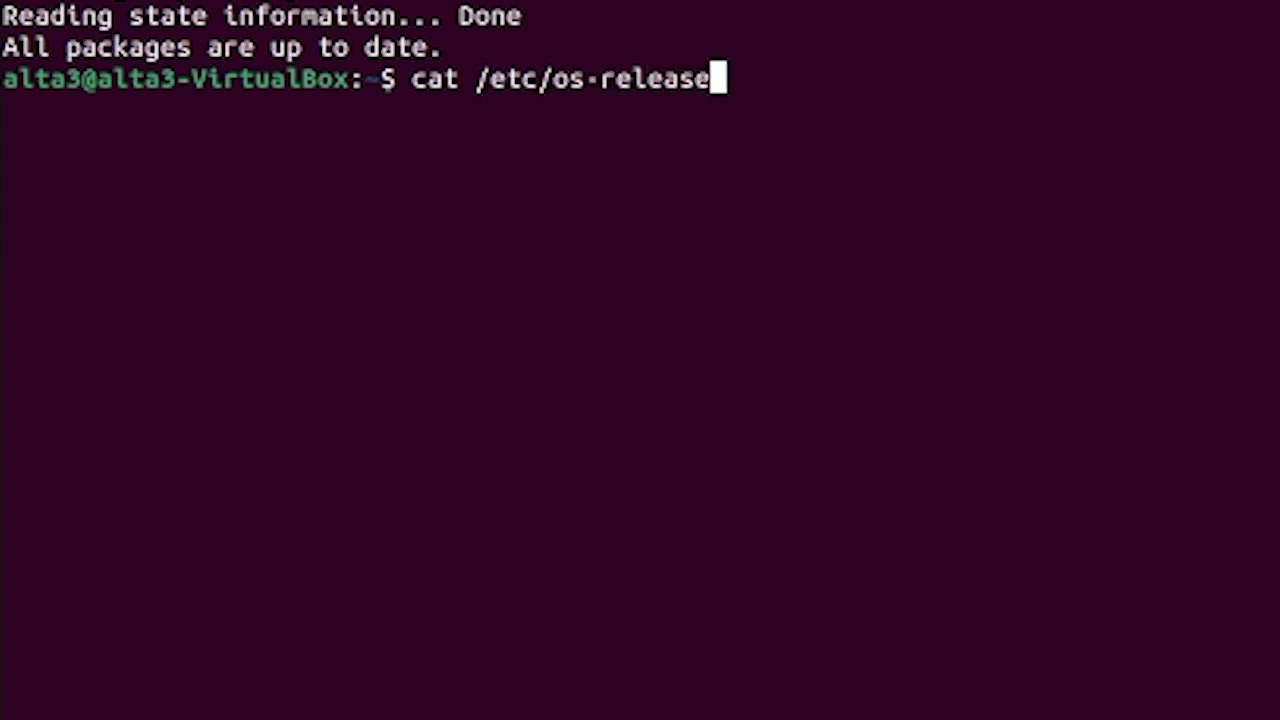
pyautogui.press('Return')
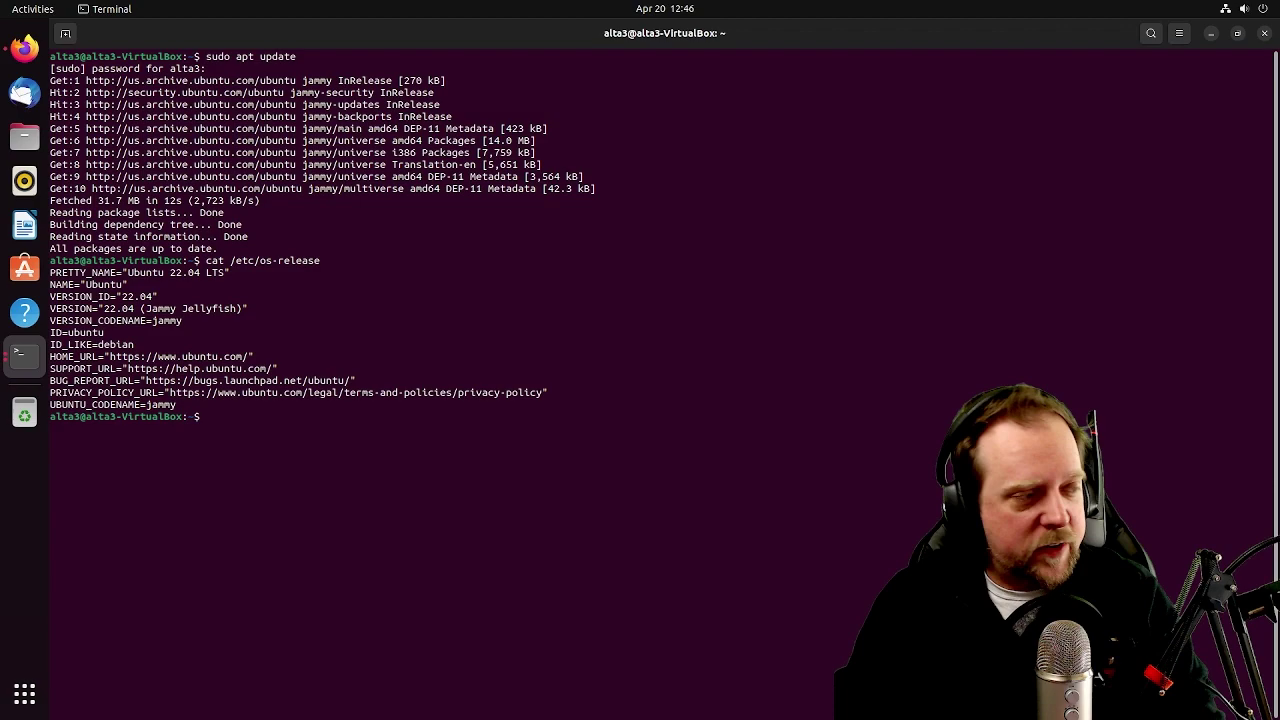
# Display the system information summary with neofetch
pyautogui.write('nefo')
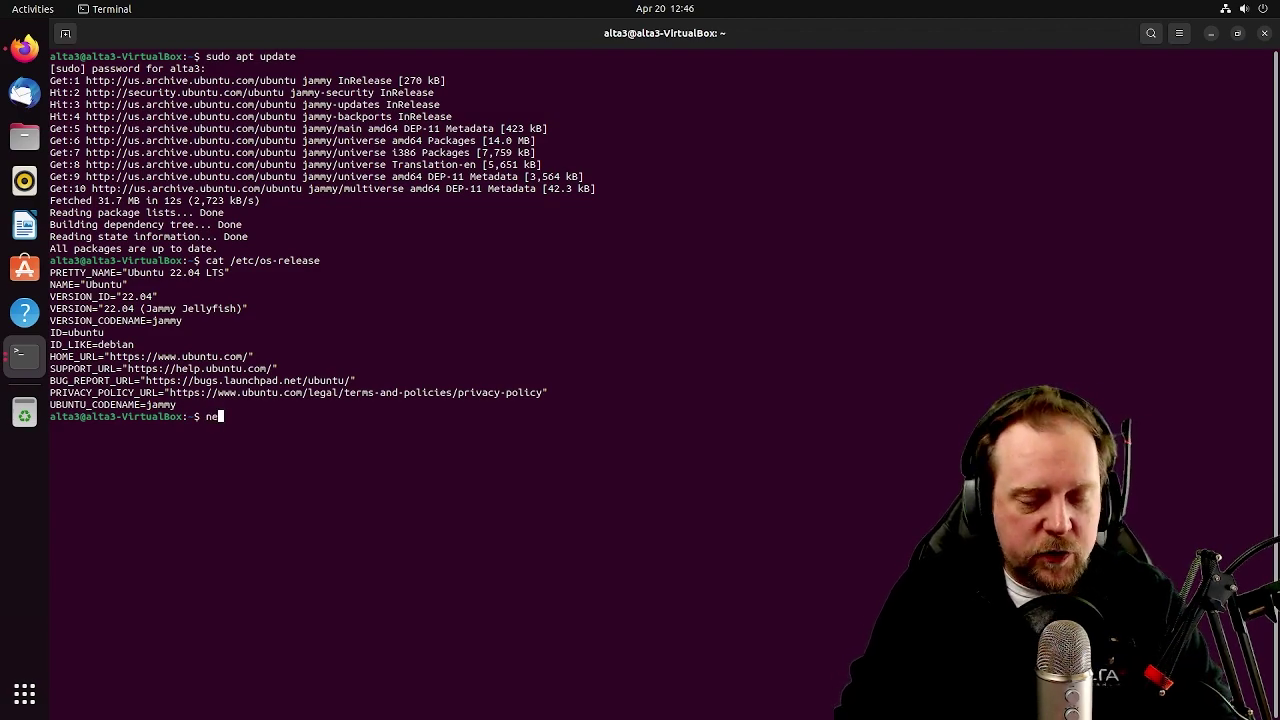
pyautogui.press('BackSpace')
pyautogui.press('BackSpace')
pyautogui.write('ofetch')
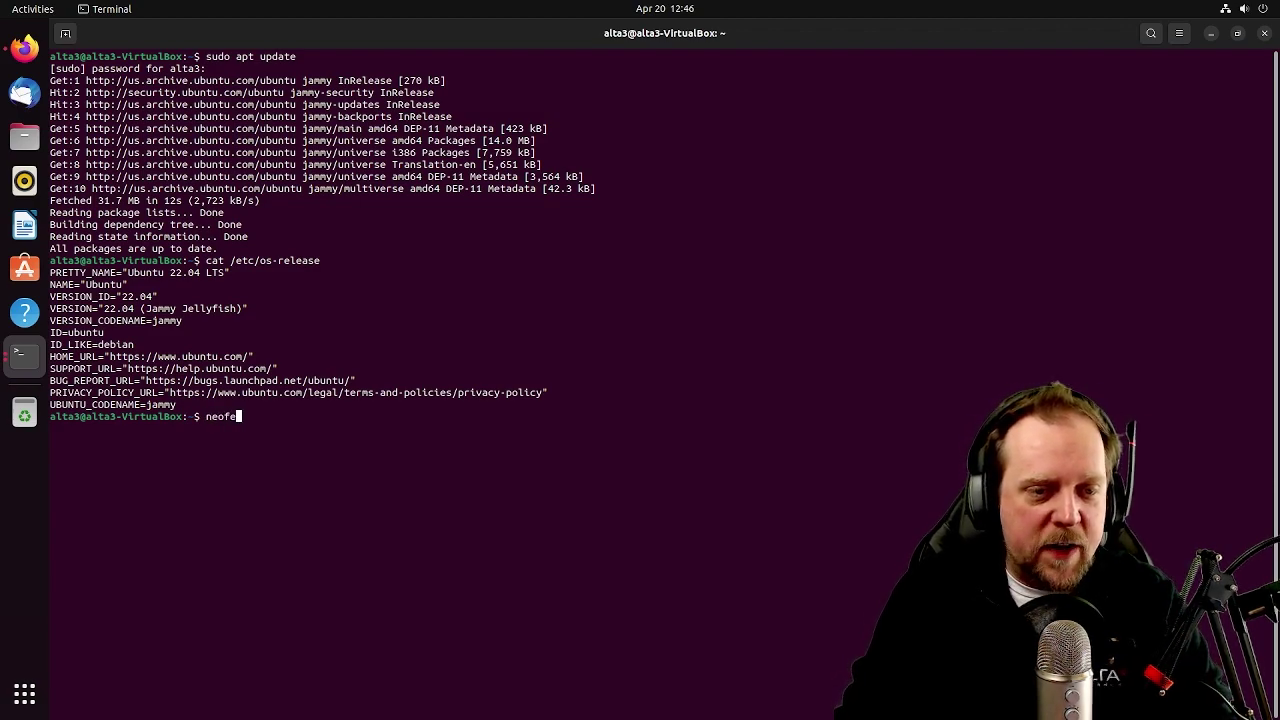
pyautogui.press('Return')
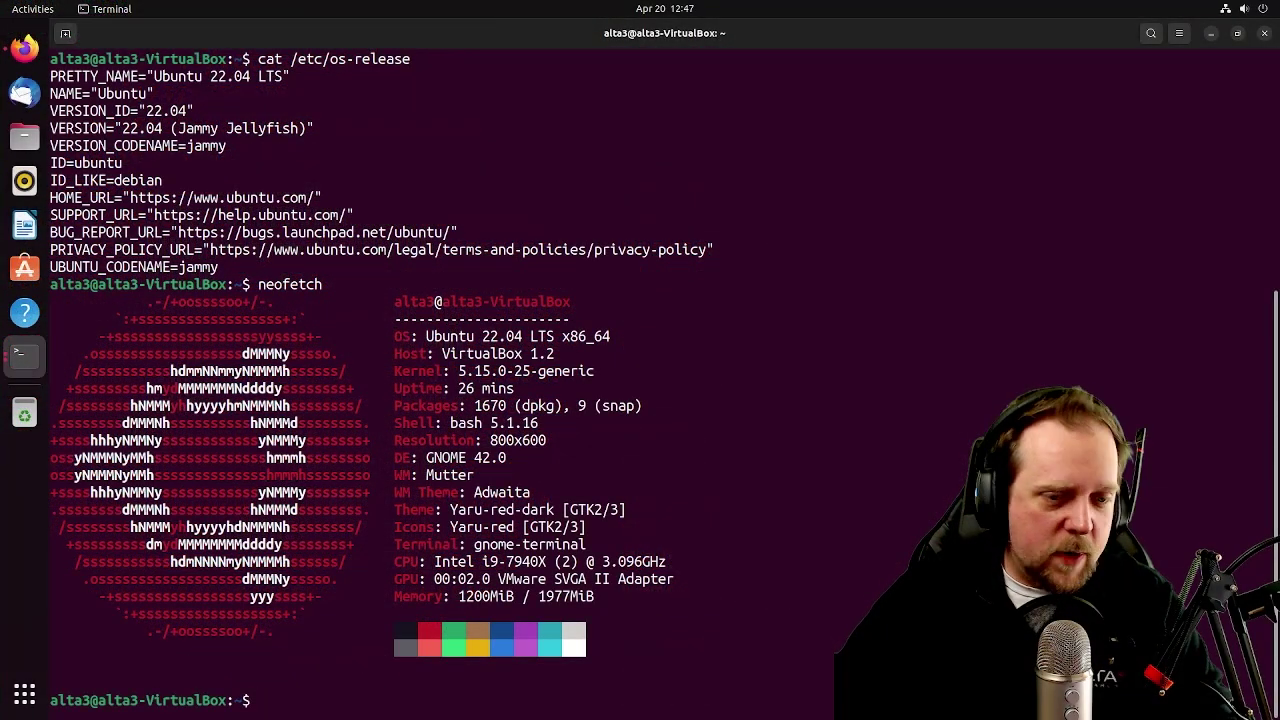
# Clear the terminal and check the installed Python version with python3 --version
pyautogui.write('clear')
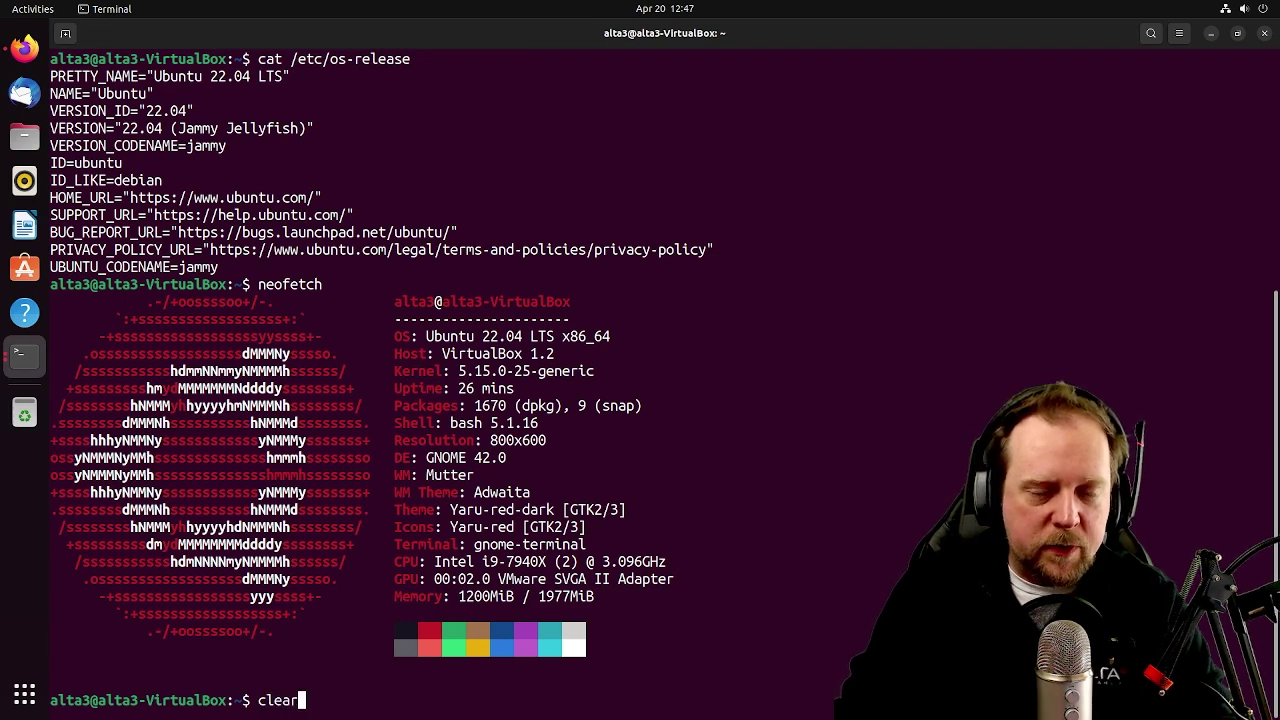
pyautogui.press('Return')
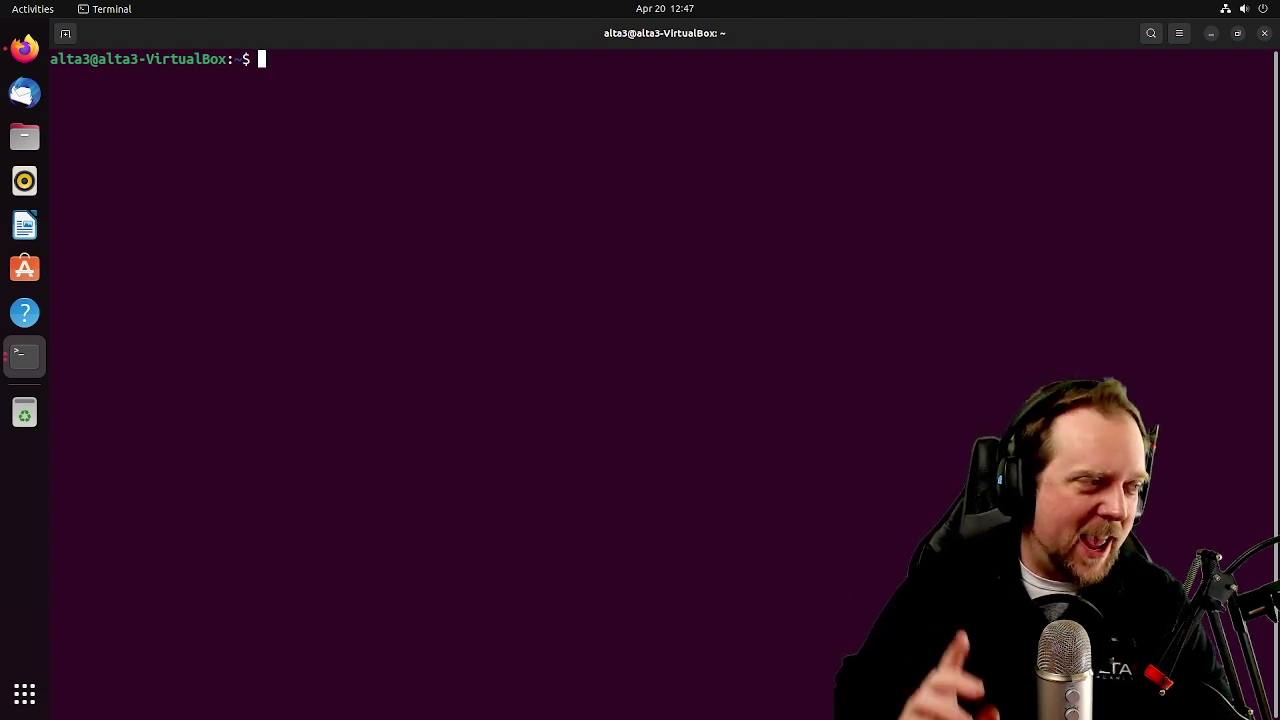
pyautogui.write('python3 ')
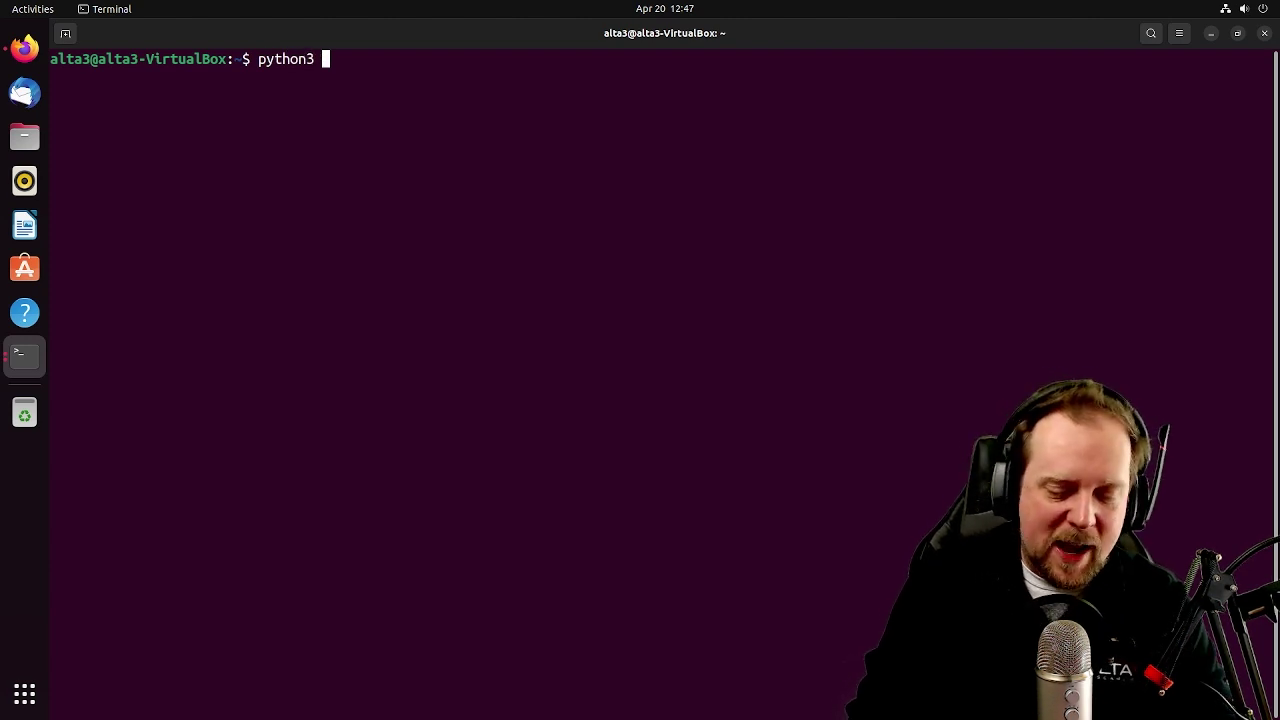
pyautogui.write('--version')
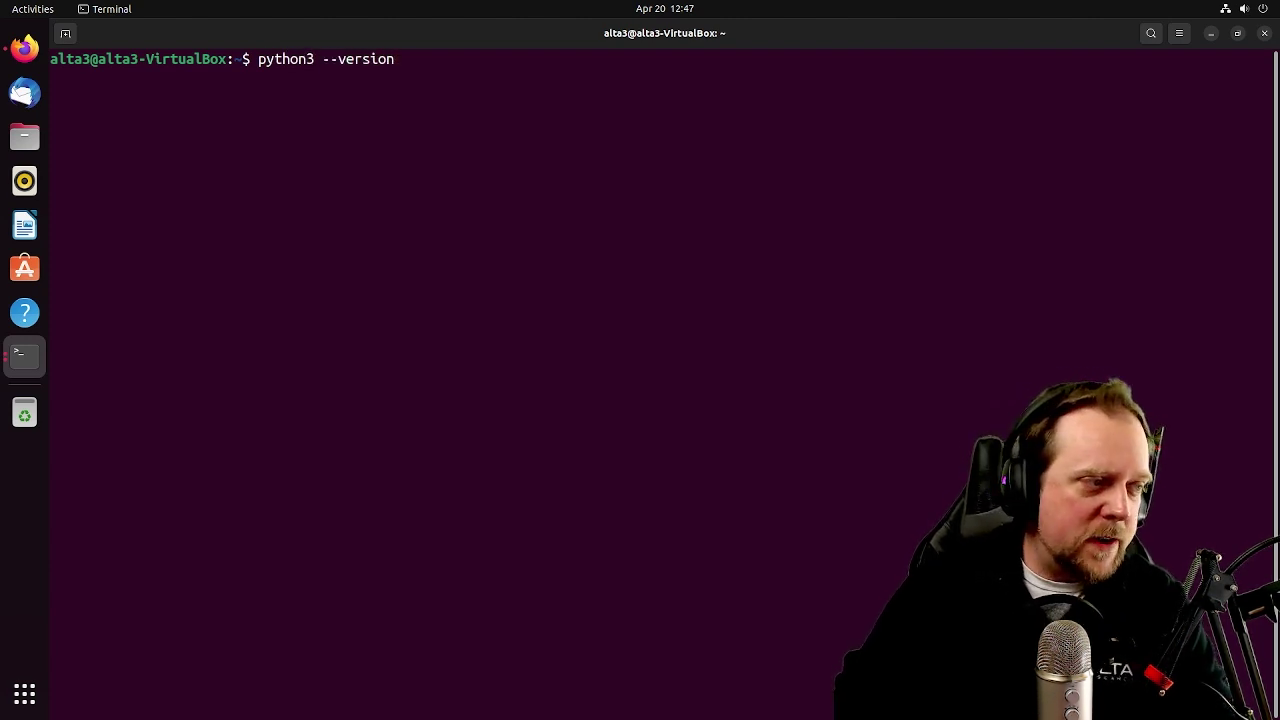
pyautogui.press('Return')
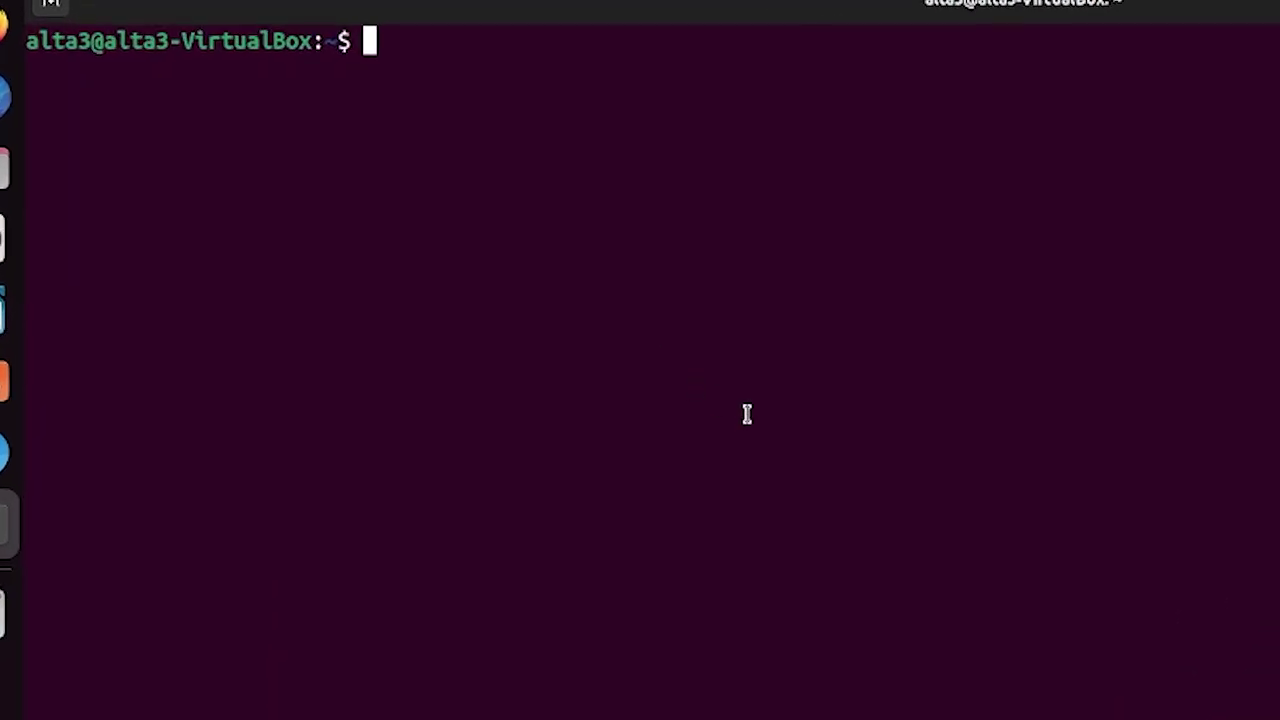
# Open the file /etc/default/grub in vim with sudo
pyautogui.write('sudo ')
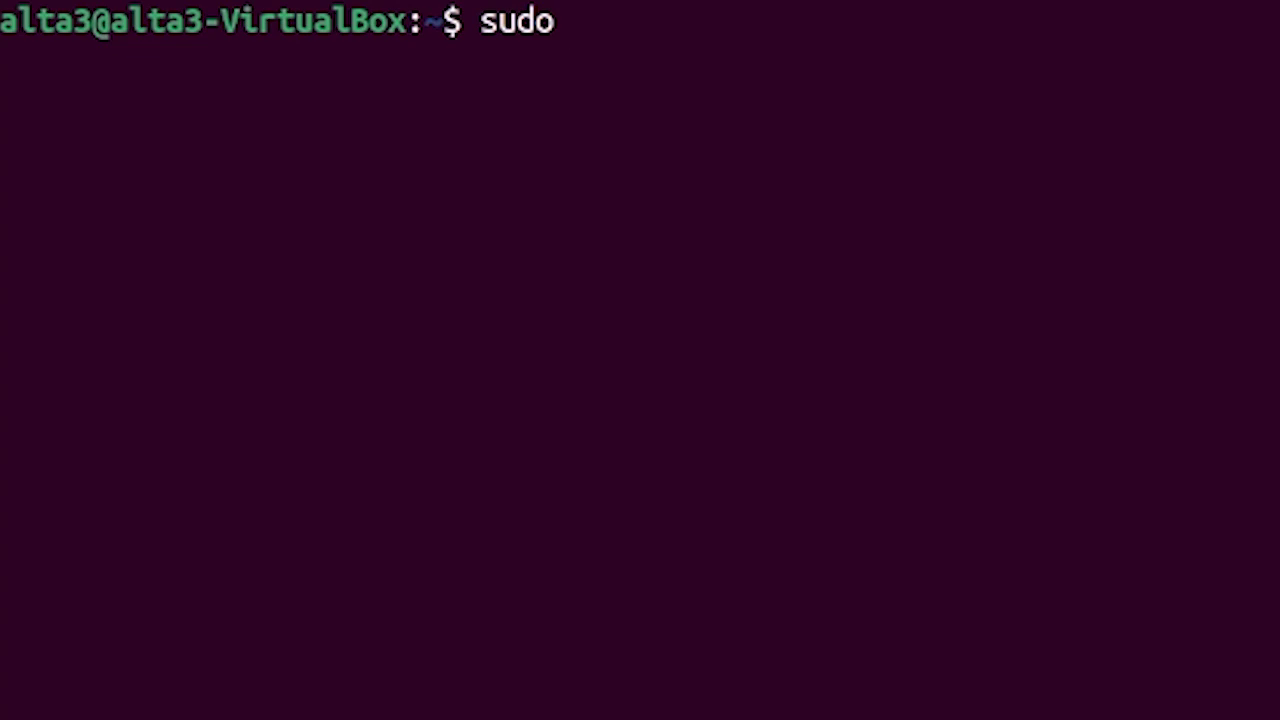
pyautogui.write('vim /')
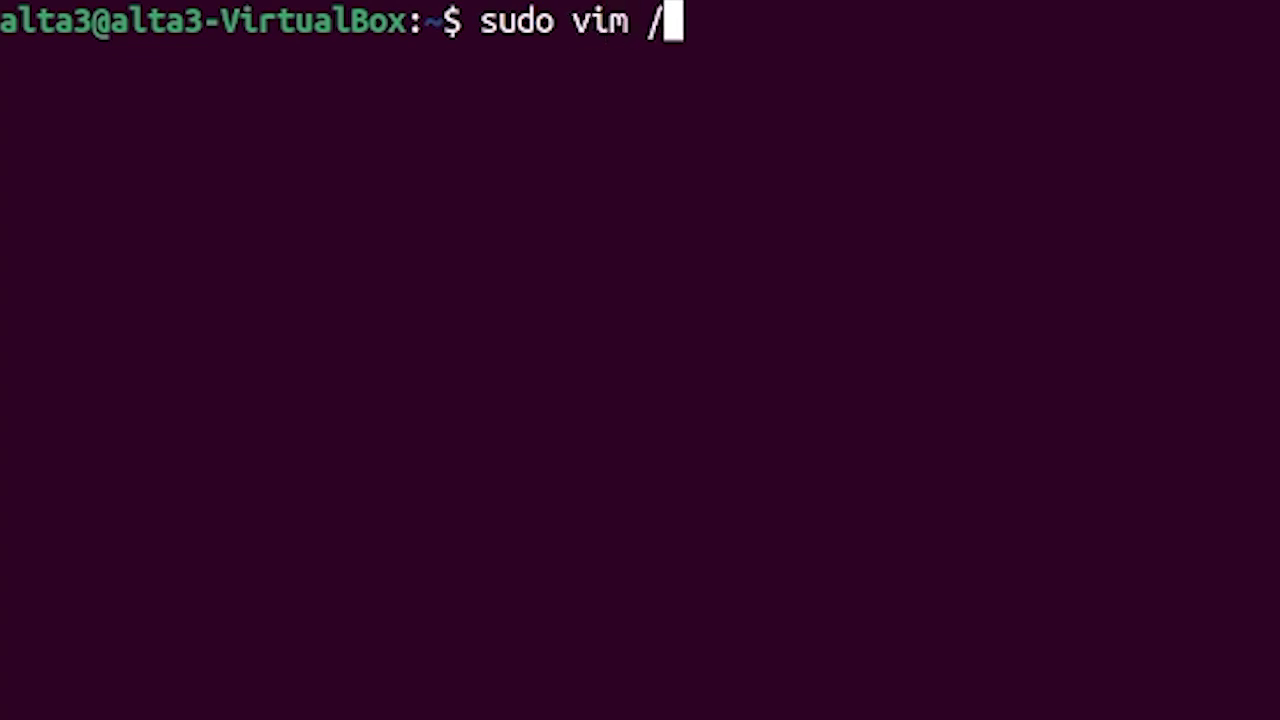
pyautogui.write('etc/fde')
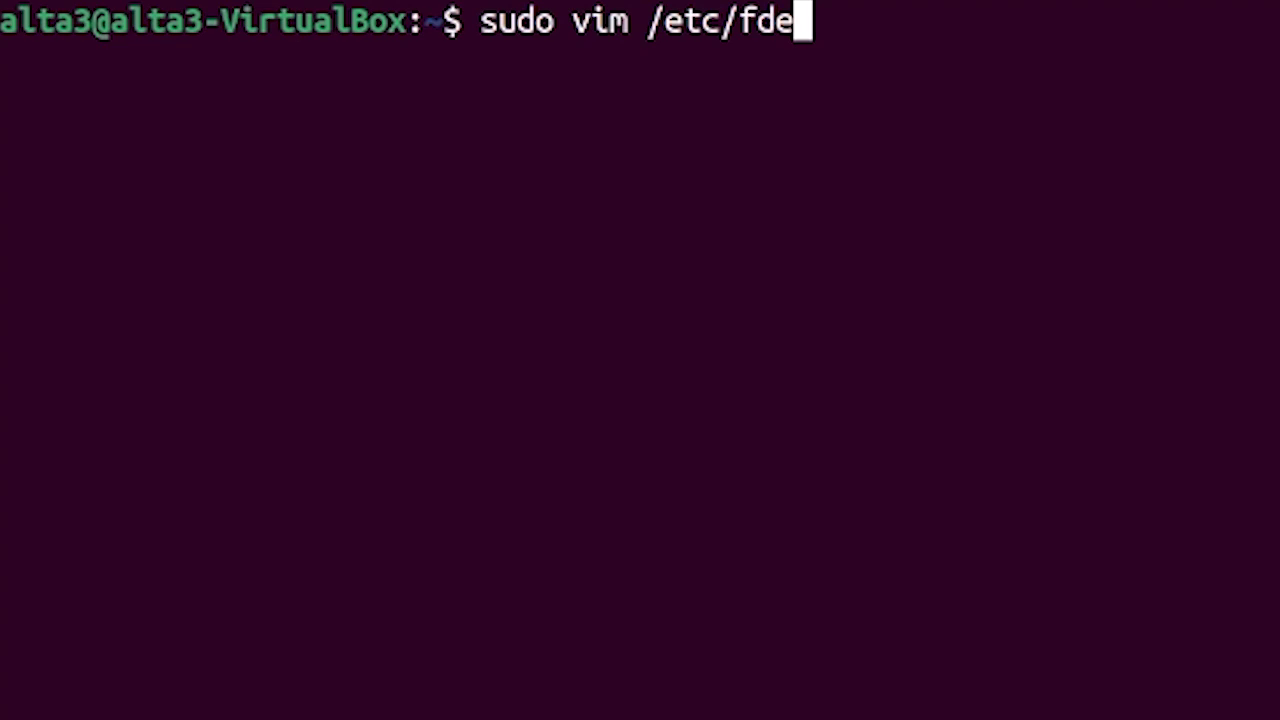
pyautogui.press('BackSpace')
pyautogui.press('BackSpace')
pyautogui.write('de')
pyautogui.press('BackSpace')
pyautogui.press('BackSpace')
pyautogui.press('BackSpace')
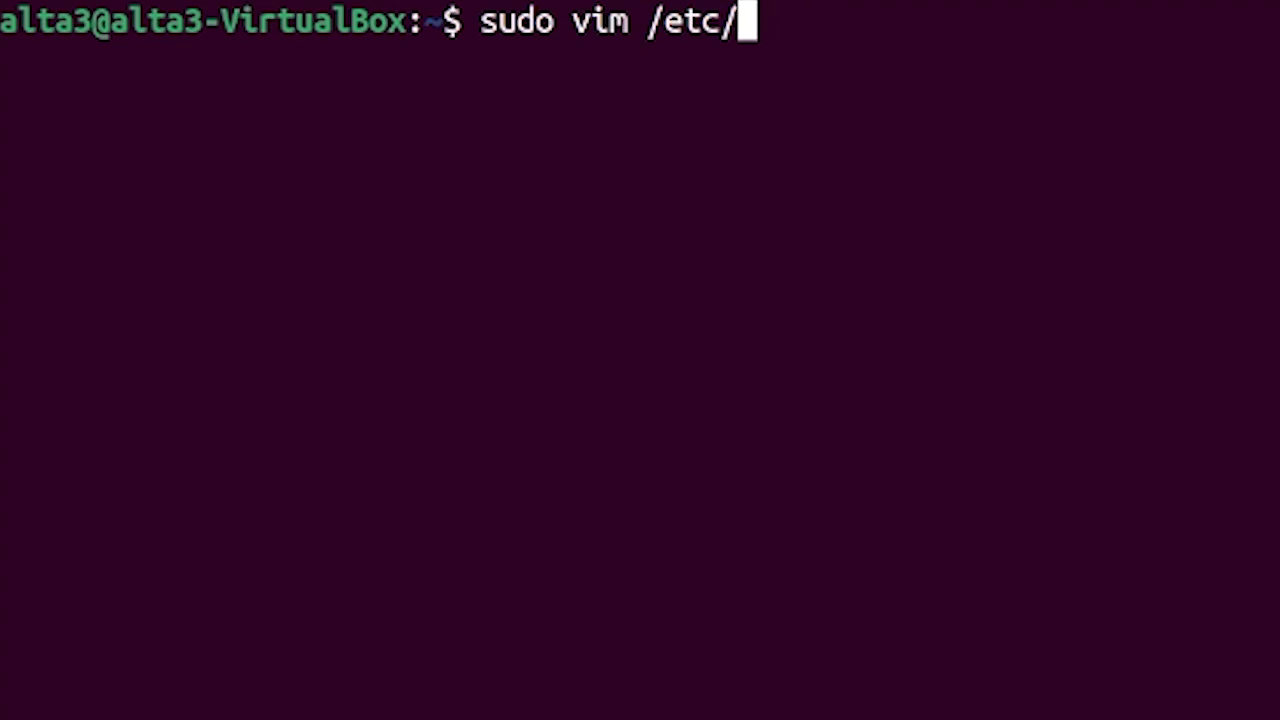
pyautogui.write('def')
pyautogui.press('Tab')
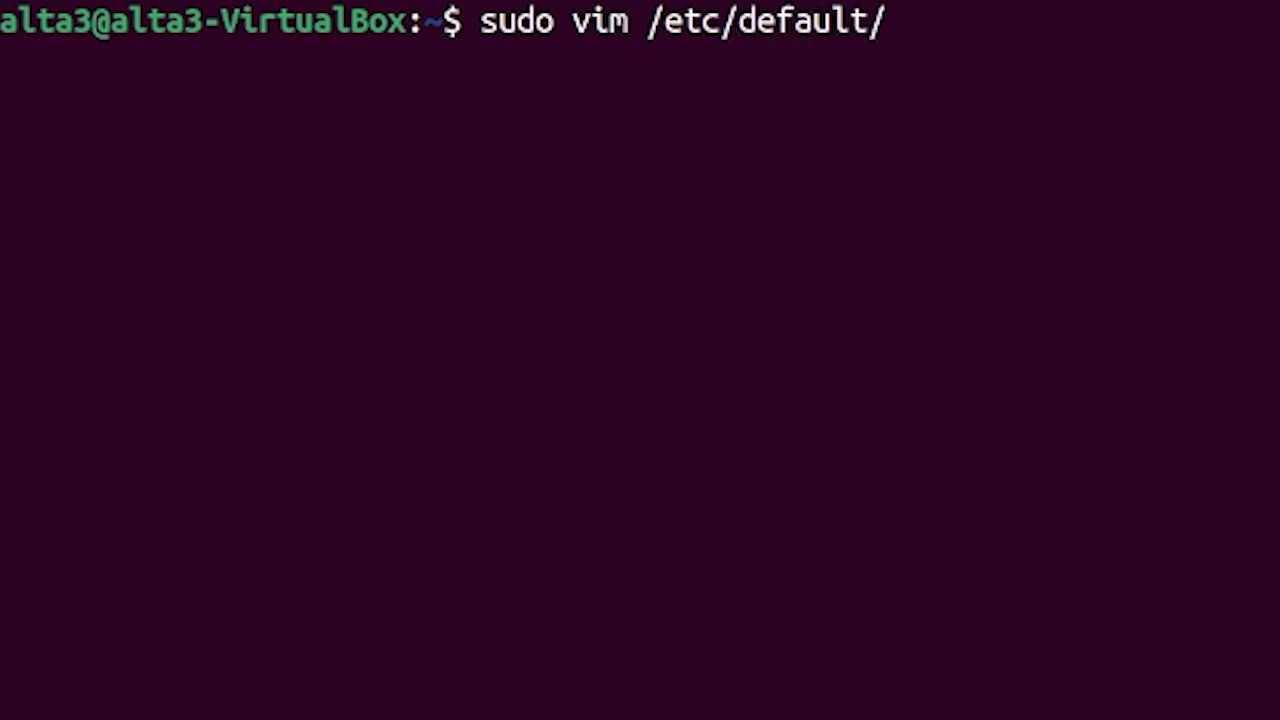
pyautogui.write('grub')
pyautogui.press('Return')
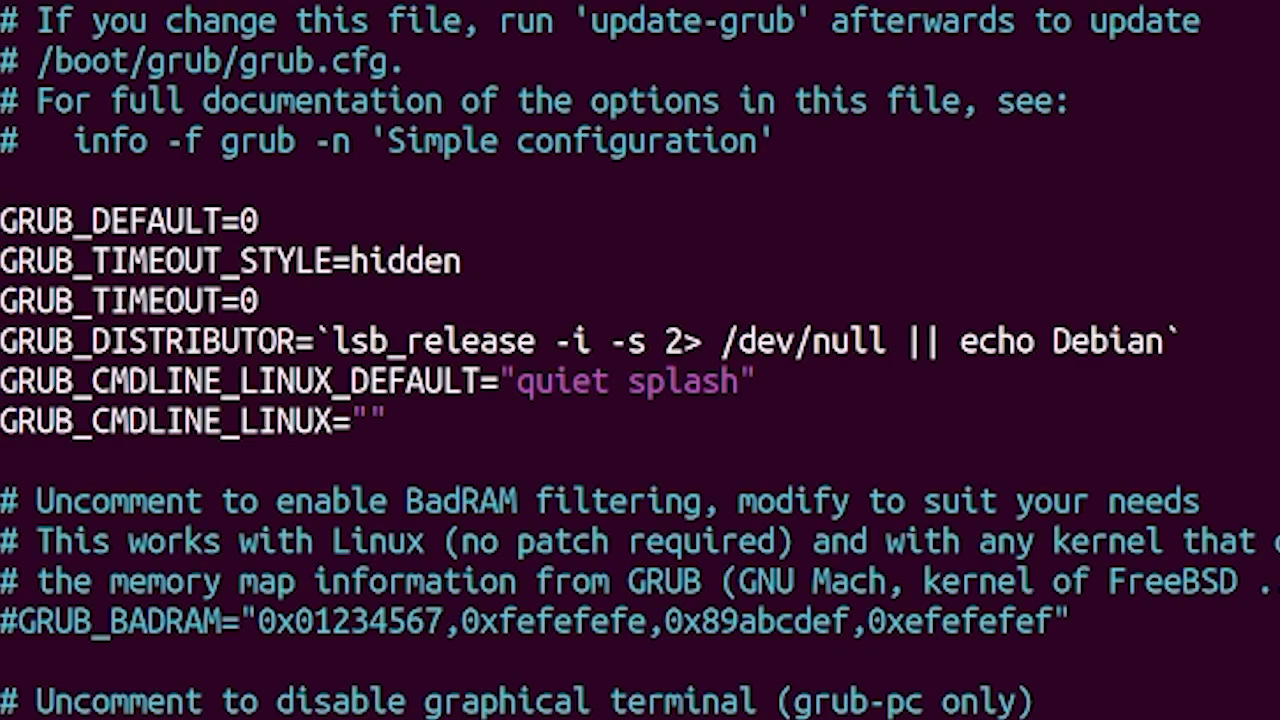
# Add the line GRUB_DIABLE_OS_PROBER=false directly below GRUB_CMDLINE_LINUX, followed by a blank line
pyautogui.write('GRU')
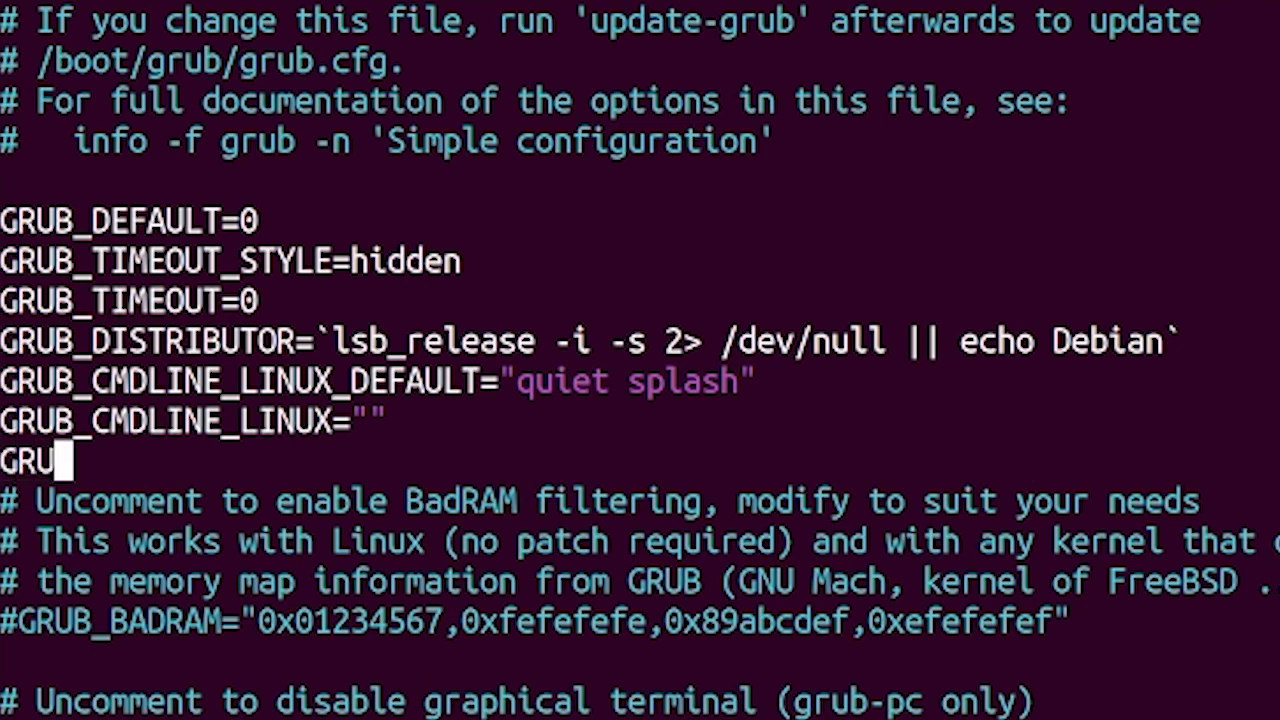
pyautogui.write('B_DIABLE_OS_PROBER')
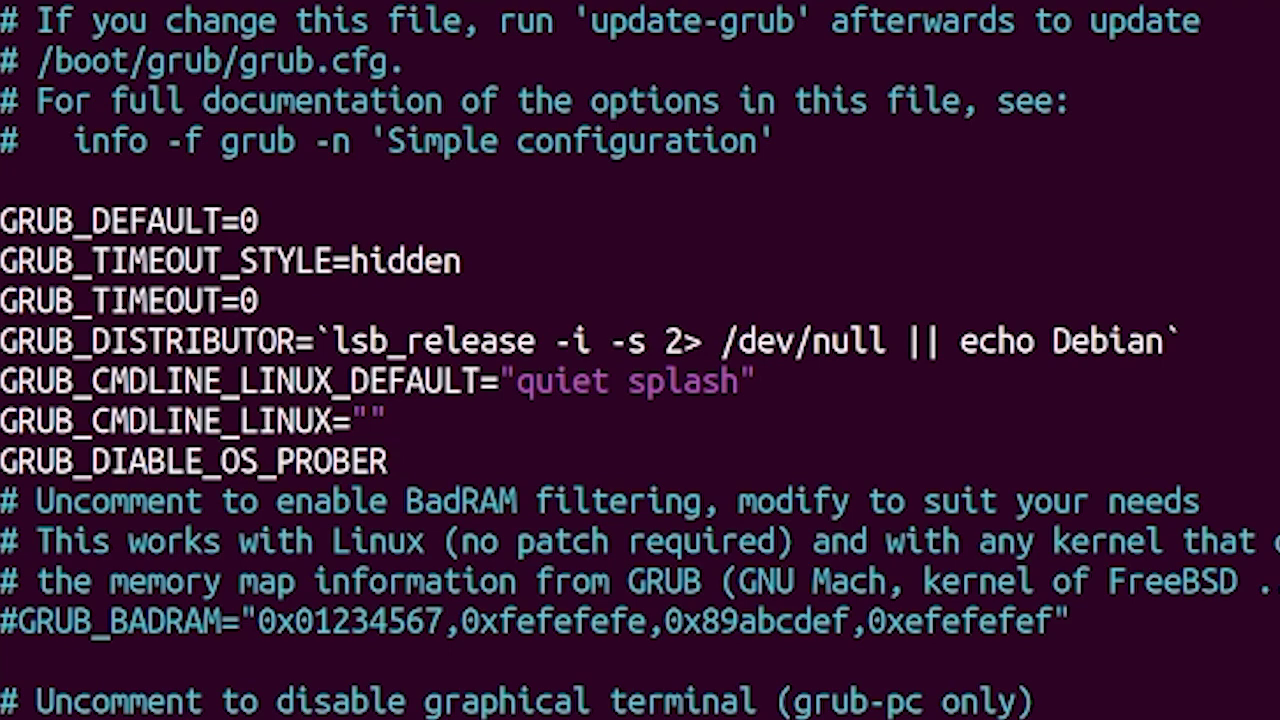
pyautogui.write('=false')
pyautogui.press('Return')
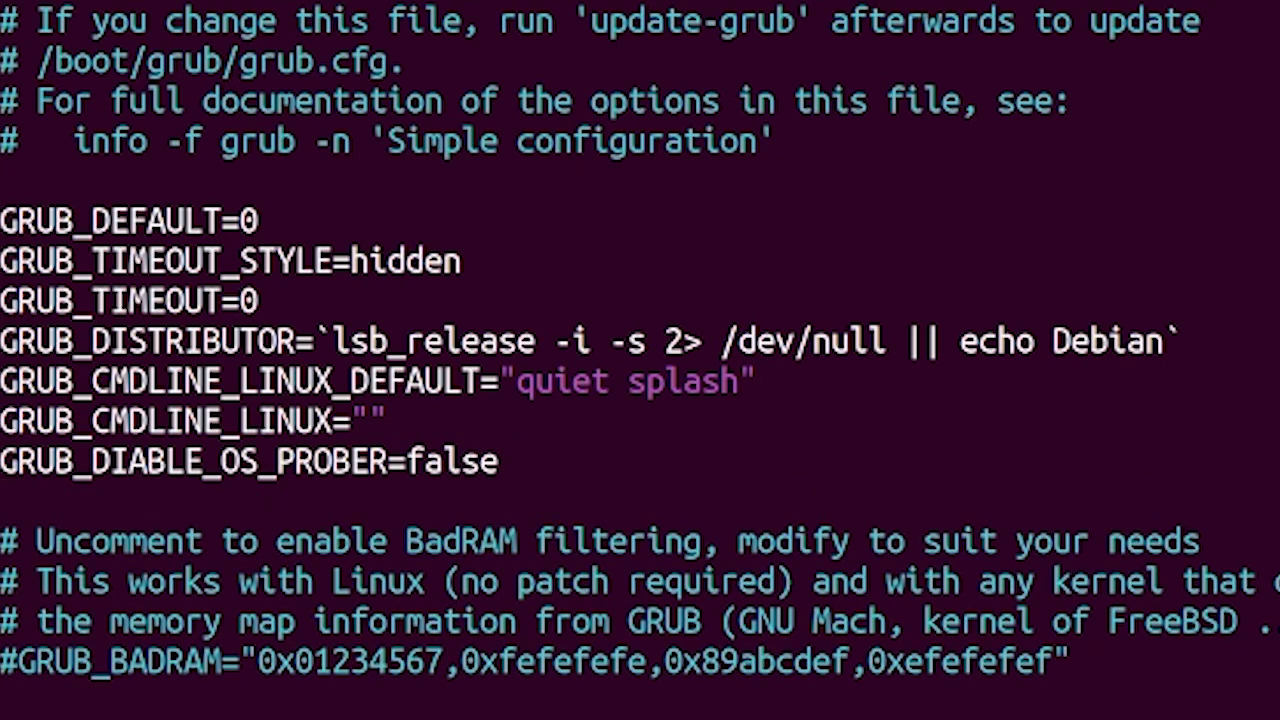
# Correct the spelling of the added setting's name to GRUB_DISABLE_OS_PROBER
pyautogui.press('Up')
pyautogui.press('Right')
pyautogui.press('Right')
pyautogui.press('Right')
pyautogui.press('Right')
pyautogui.press('Right')
pyautogui.press('Right')
pyautogui.press('Right')
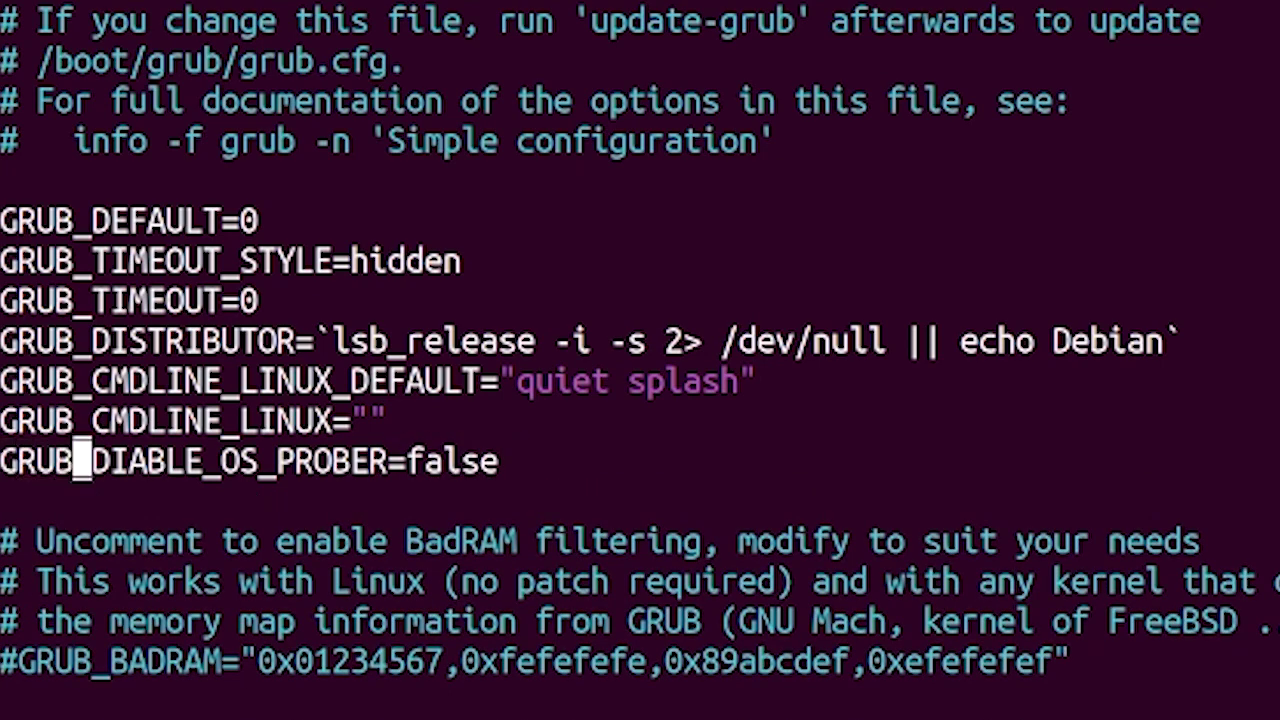
pyautogui.write('s')
pyautogui.press('BackSpace')
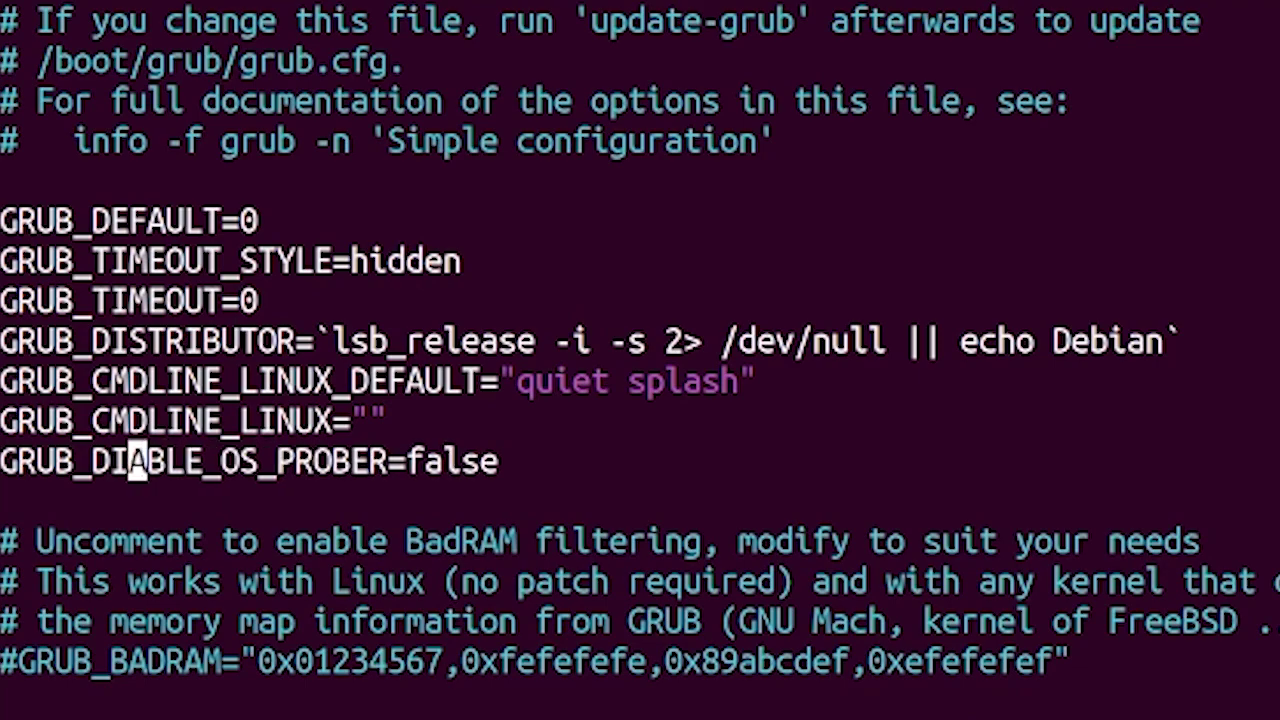
pyautogui.write('S')
pyautogui.press('Down')
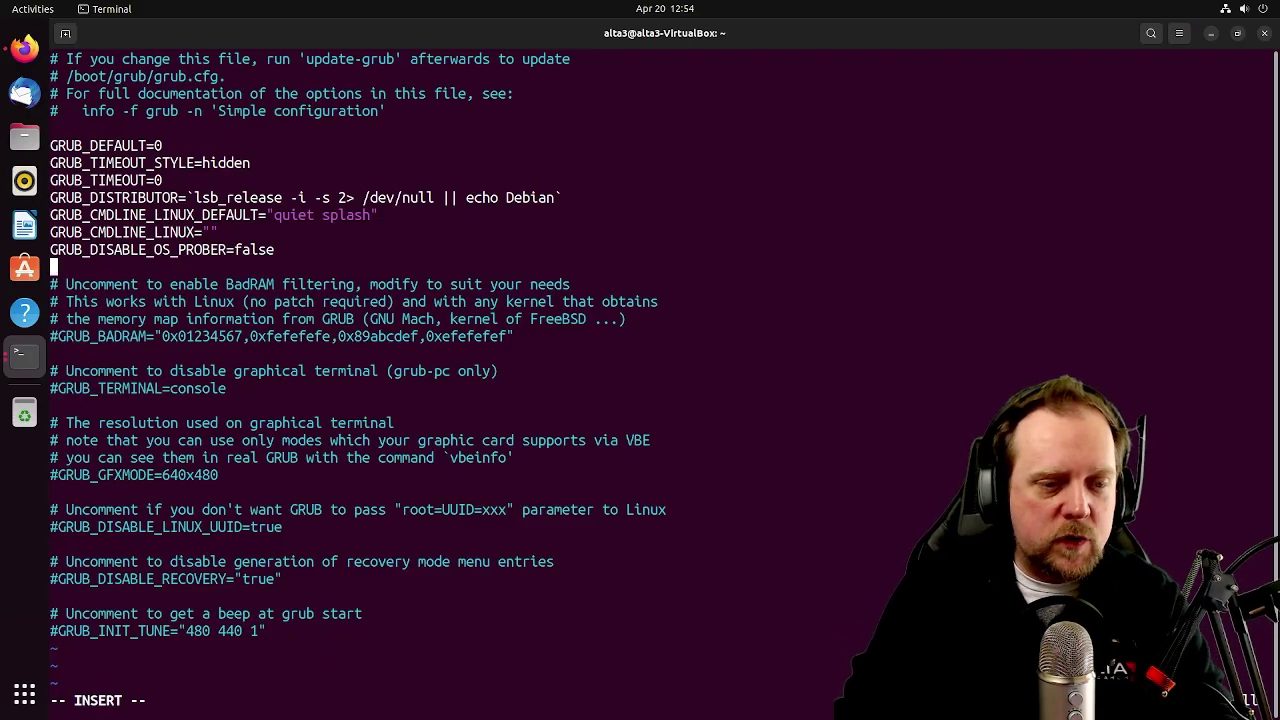
# Save the edited grub file and quit vim with :wq
pyautogui.press('Escape')
pyautogui.write(':wq')
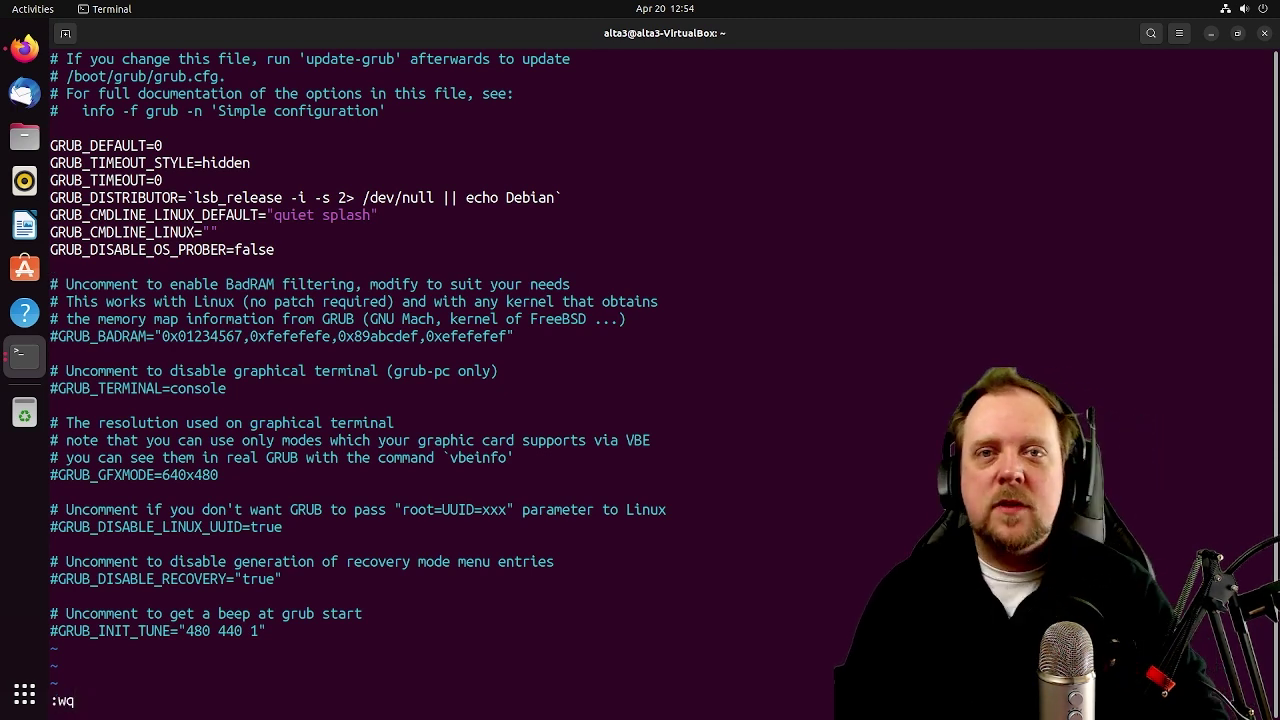
pyautogui.press('Return')
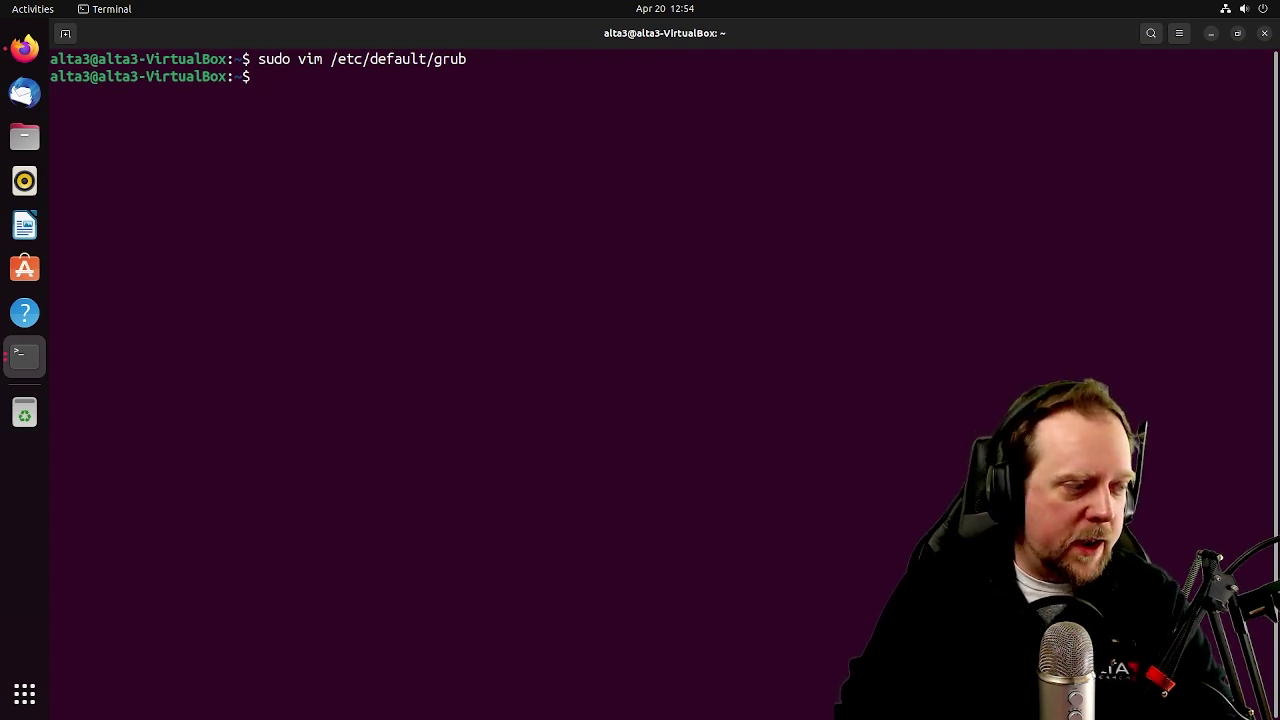
# Regenerate the GRUB boot configuration with sudo update-grub
pyautogui.write('sudo ')
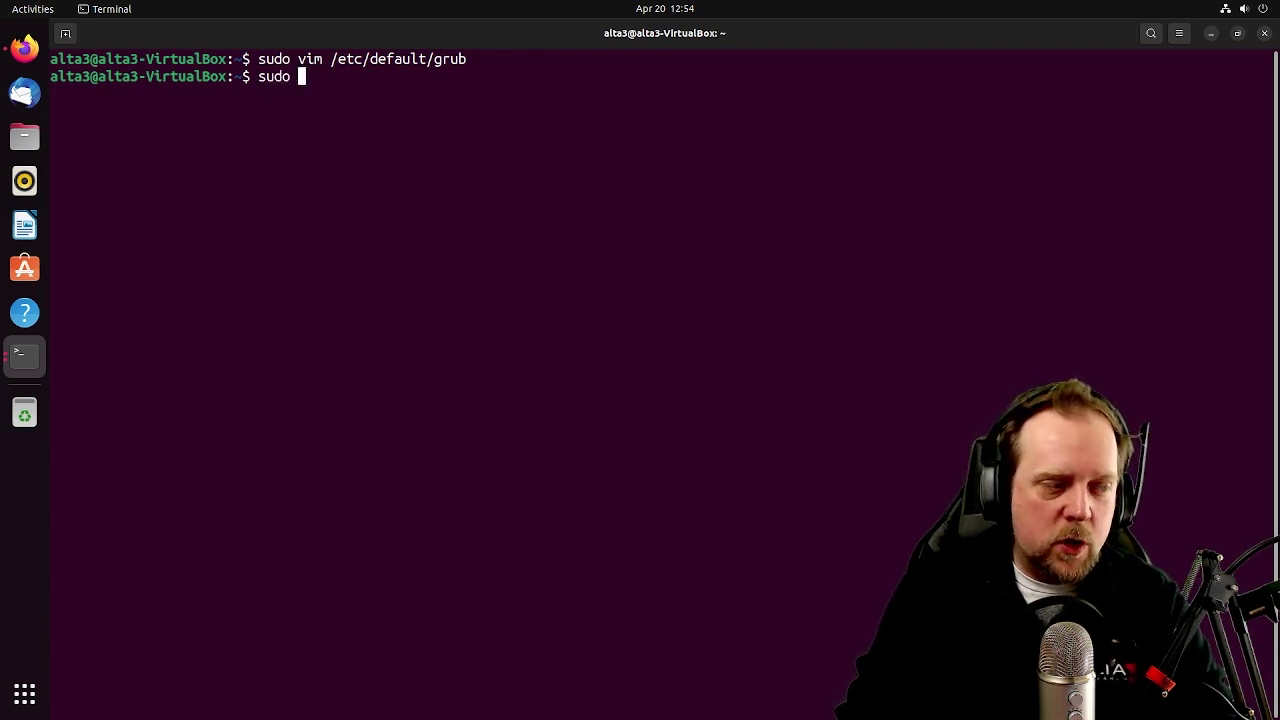
pyautogui.write('updat')
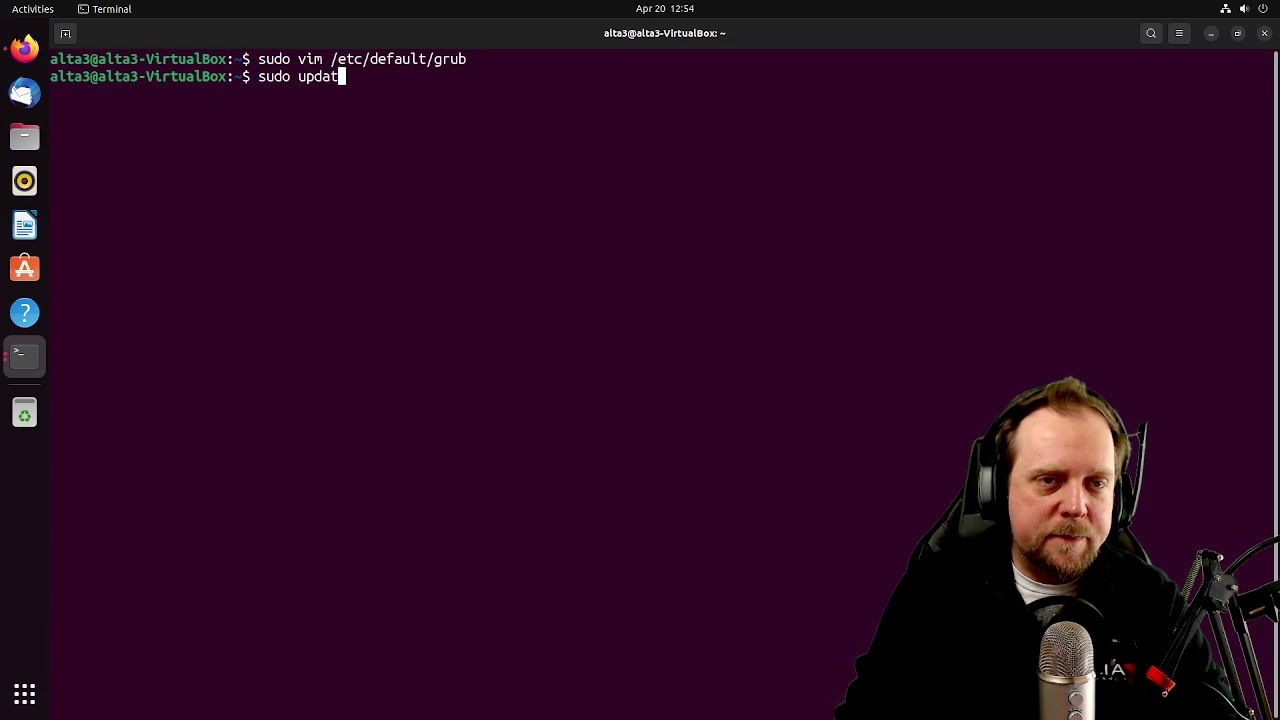
pyautogui.write('e-grub')
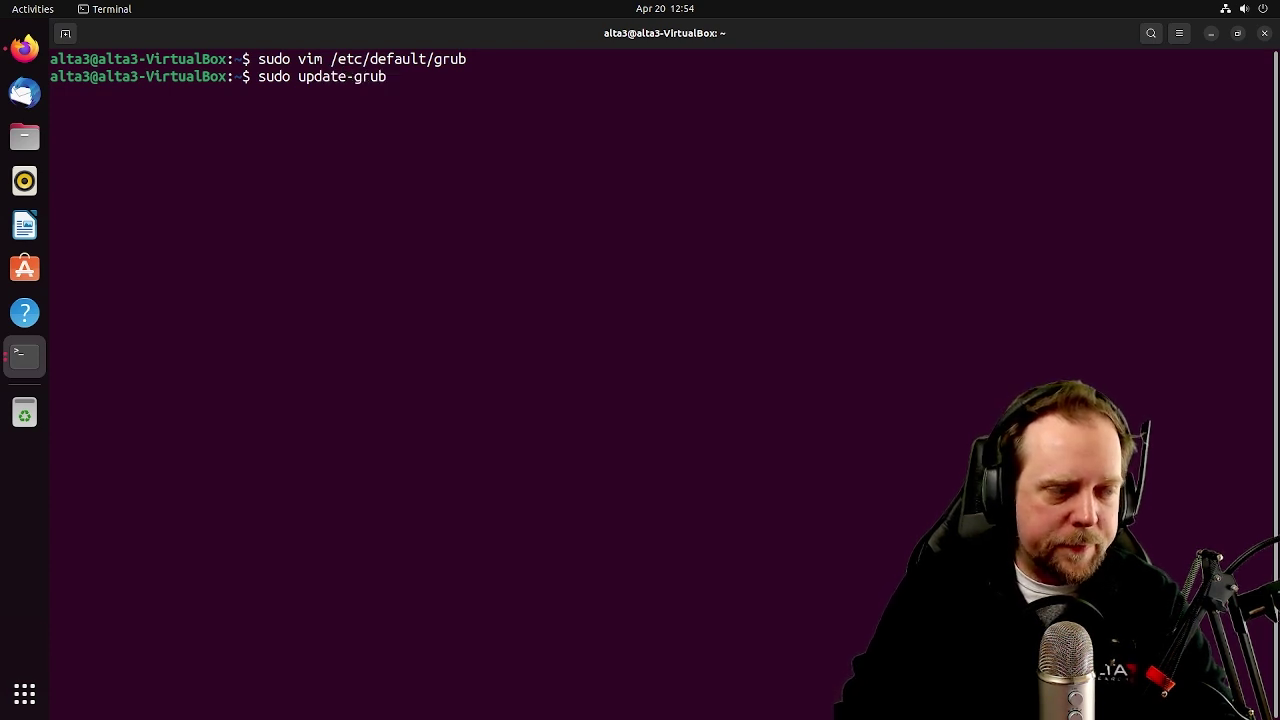
pyautogui.press('Return')
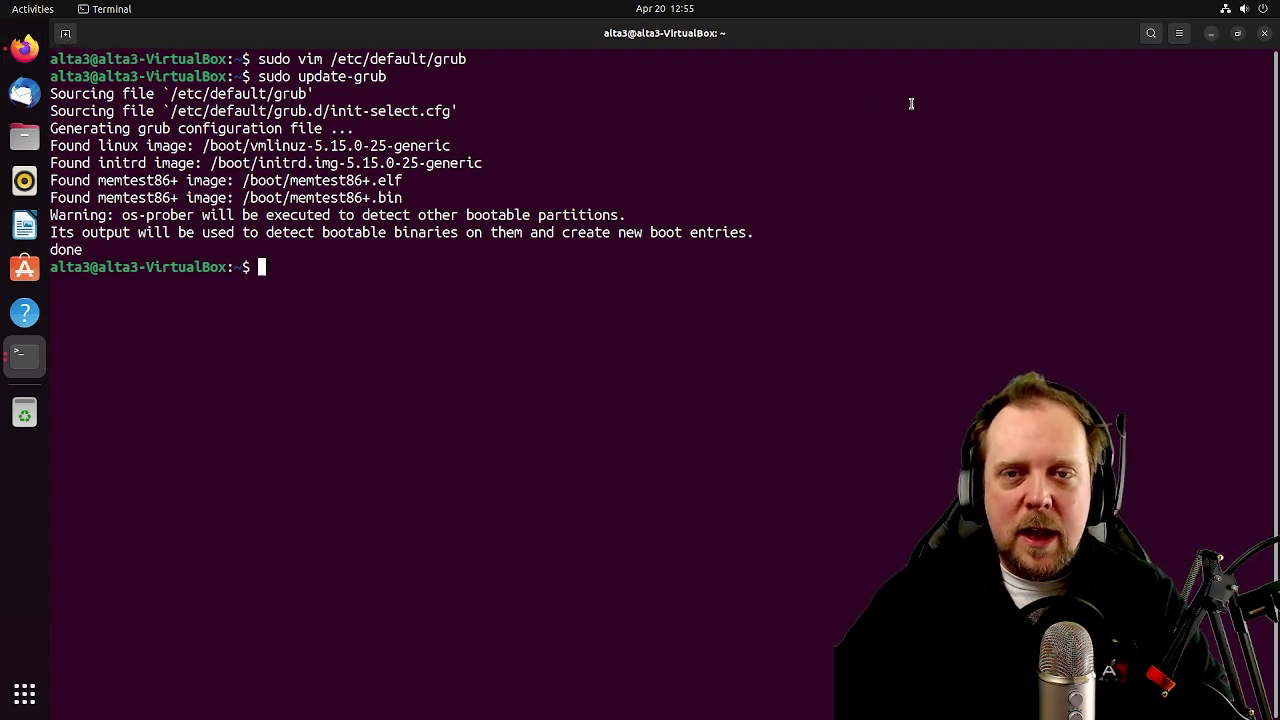
# Switch to the workspace with the Firefox window showing the Alta3 Research site
pyautogui.click(32, 9)
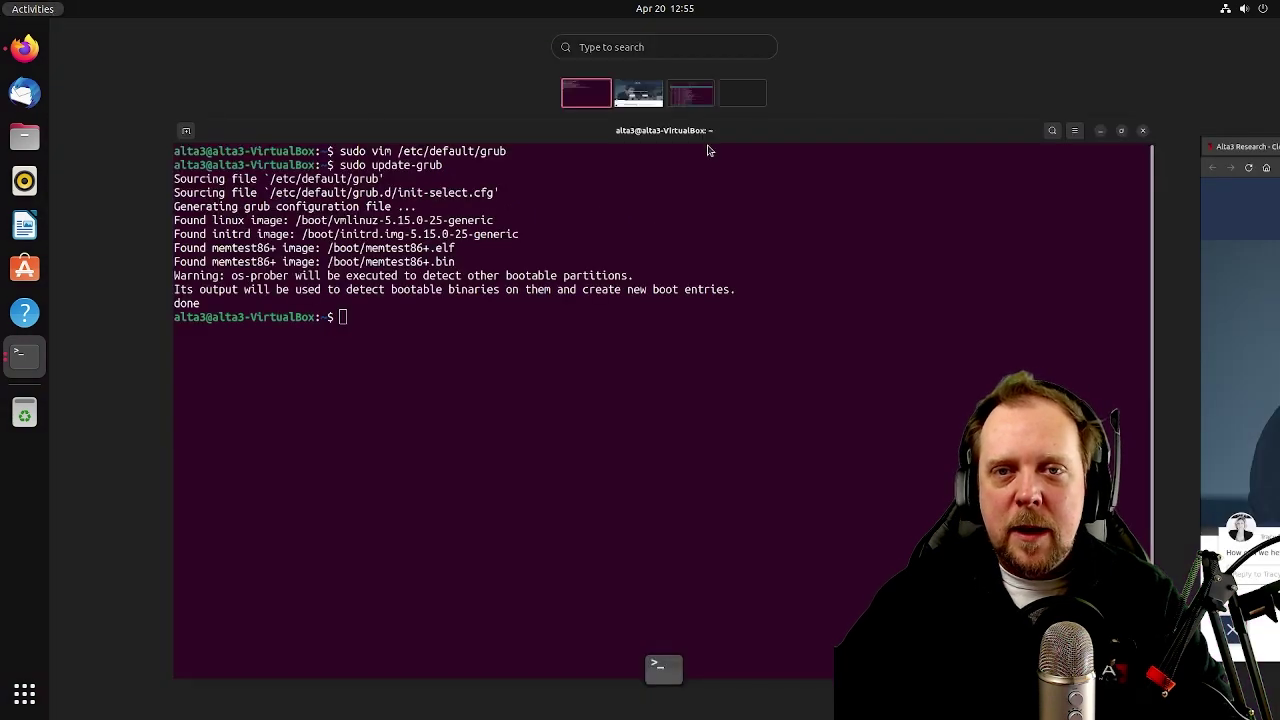
pyautogui.click(645, 101)
pyautogui.click(901, 291)
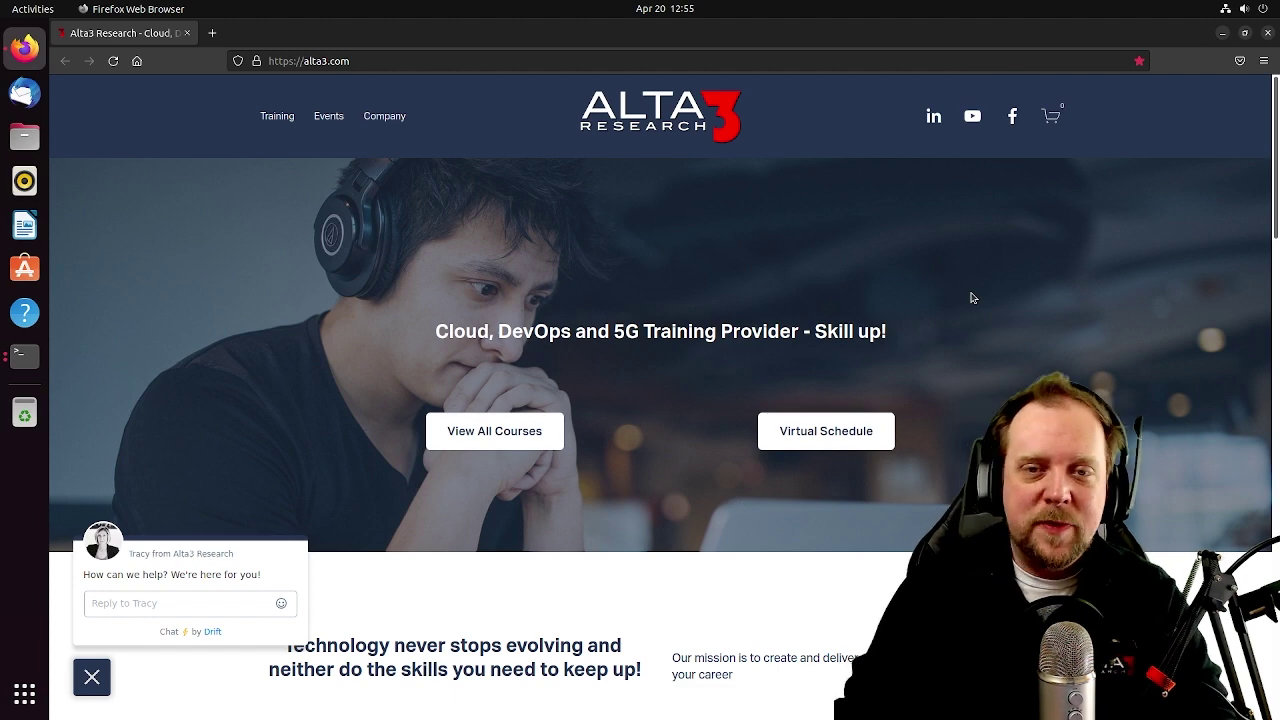
# Capture an area screenshot framed tightly around the Alta3 Research logo in the page header
pyautogui.press('Print')
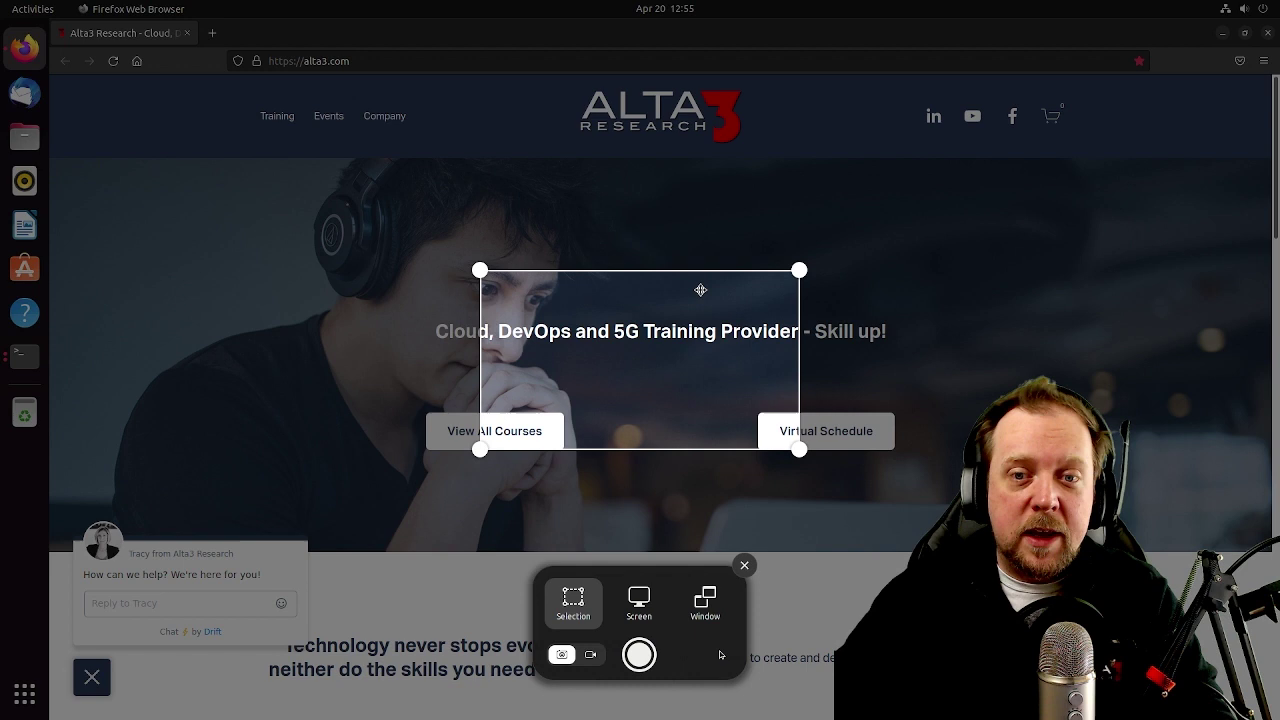
pyautogui.moveTo(694, 290); pyautogui.dragTo(707, 65)
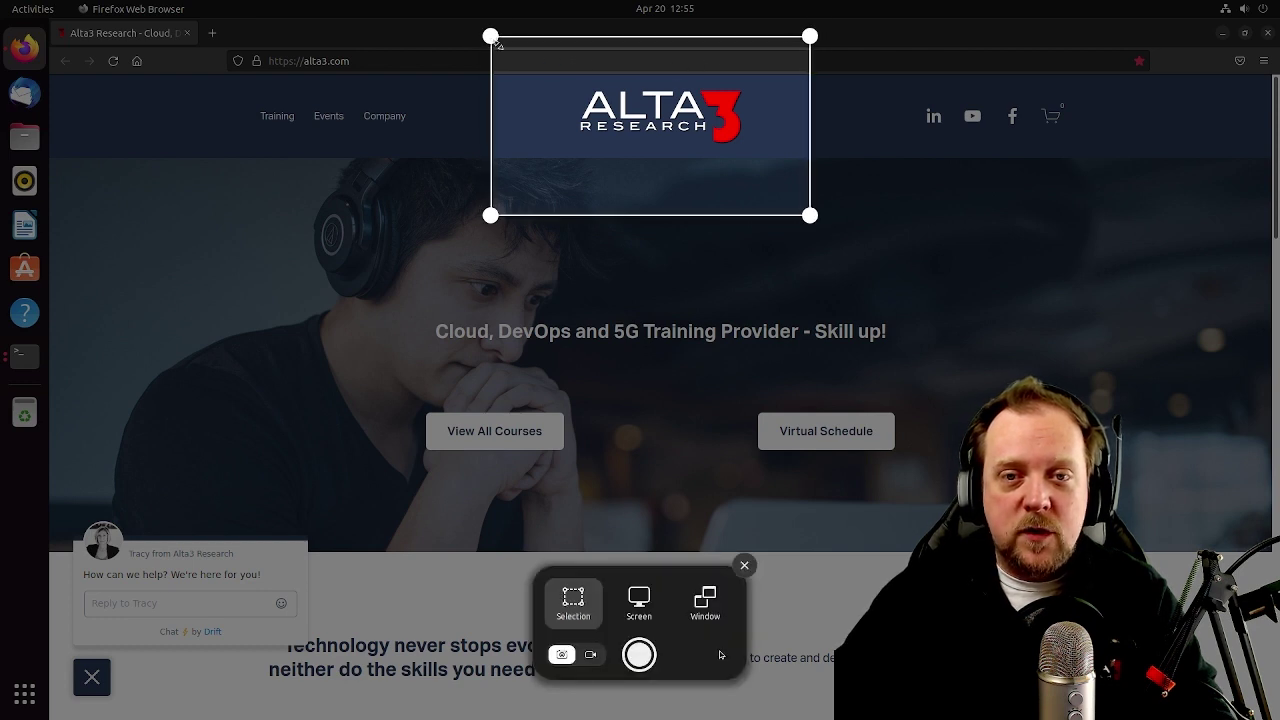
pyautogui.moveTo(500, 43); pyautogui.dragTo(557, 82)
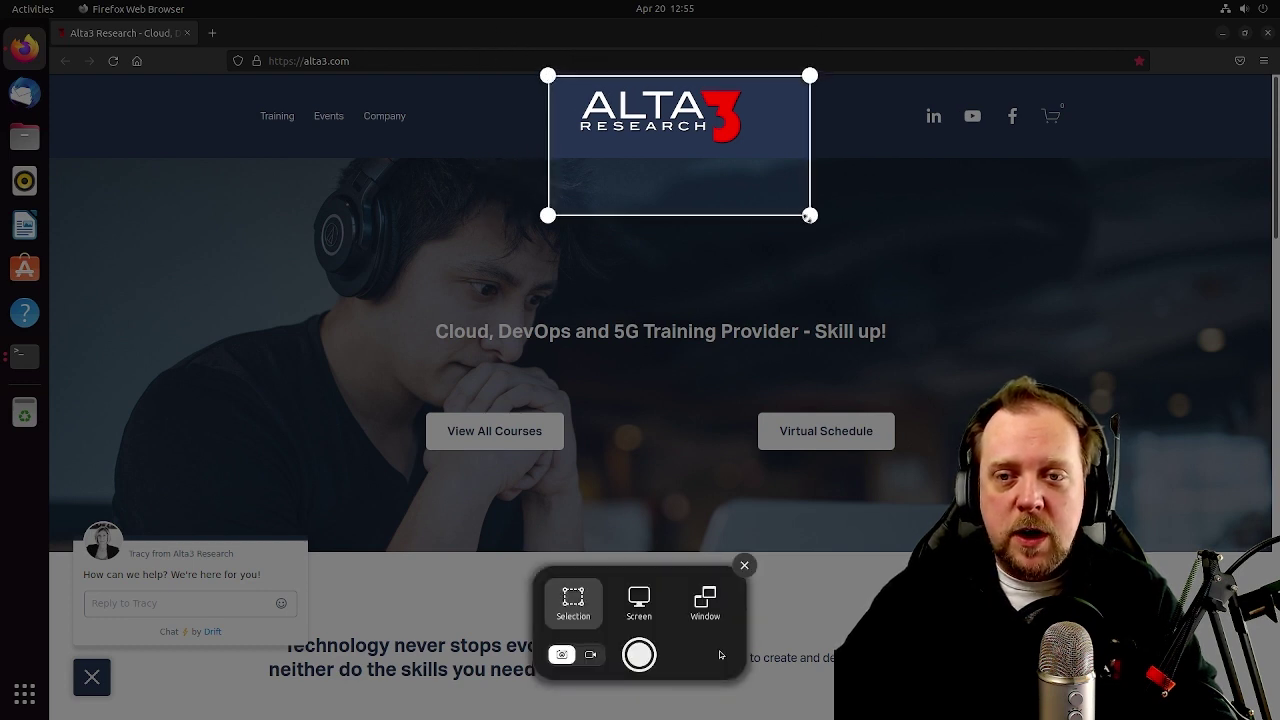
pyautogui.moveTo(810, 215); pyautogui.dragTo(755, 159)
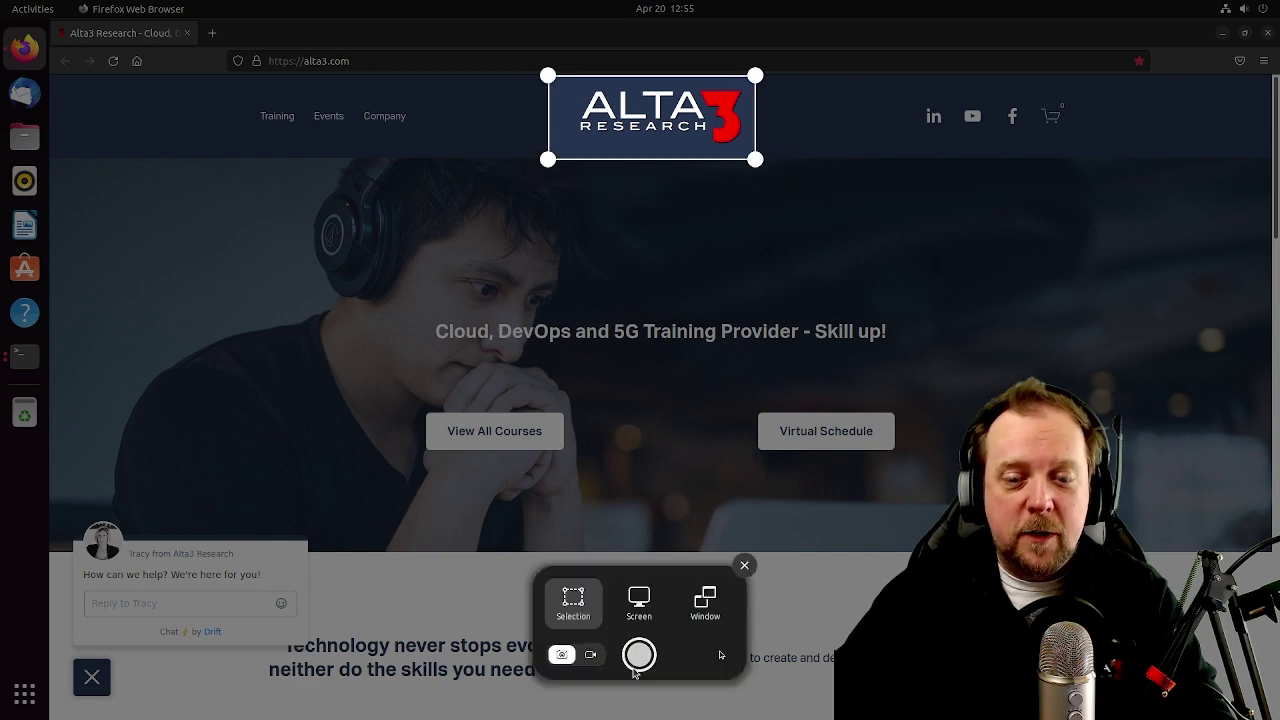
pyautogui.press('space')
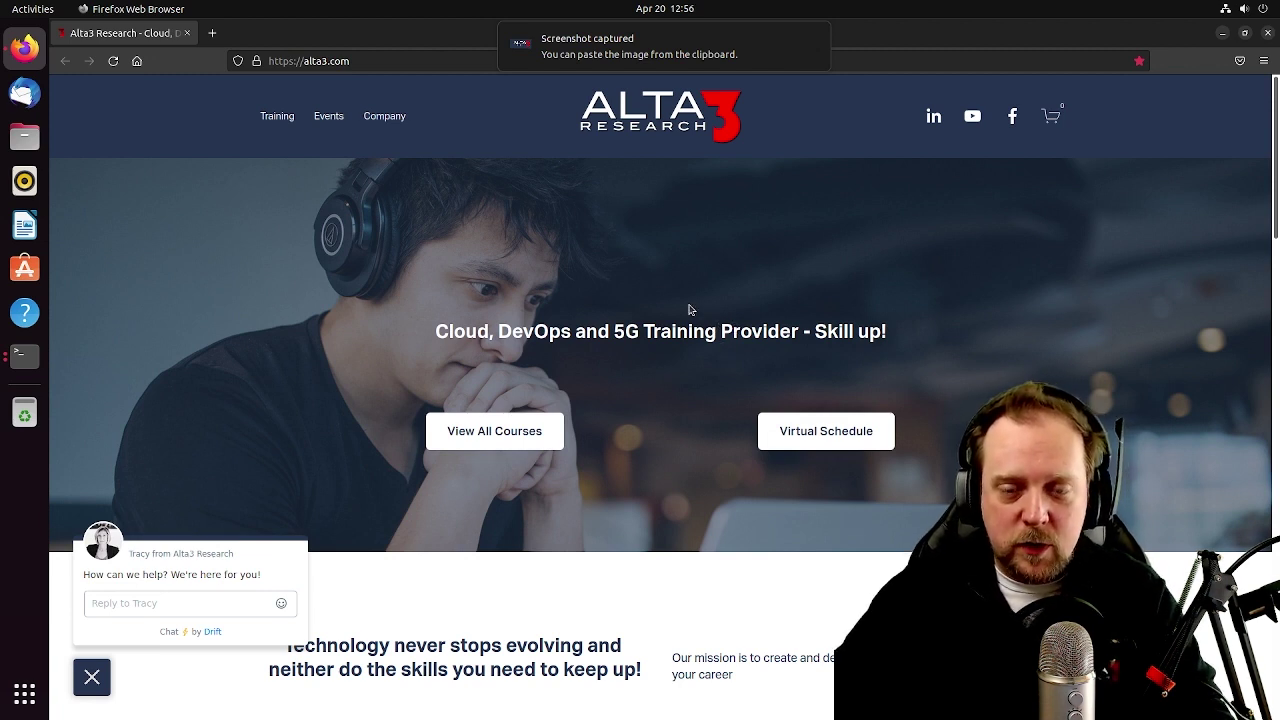
# Reopen the screenshot tool and look through its Screen and Window capture modes, returning to Selection
pyautogui.press('Print')
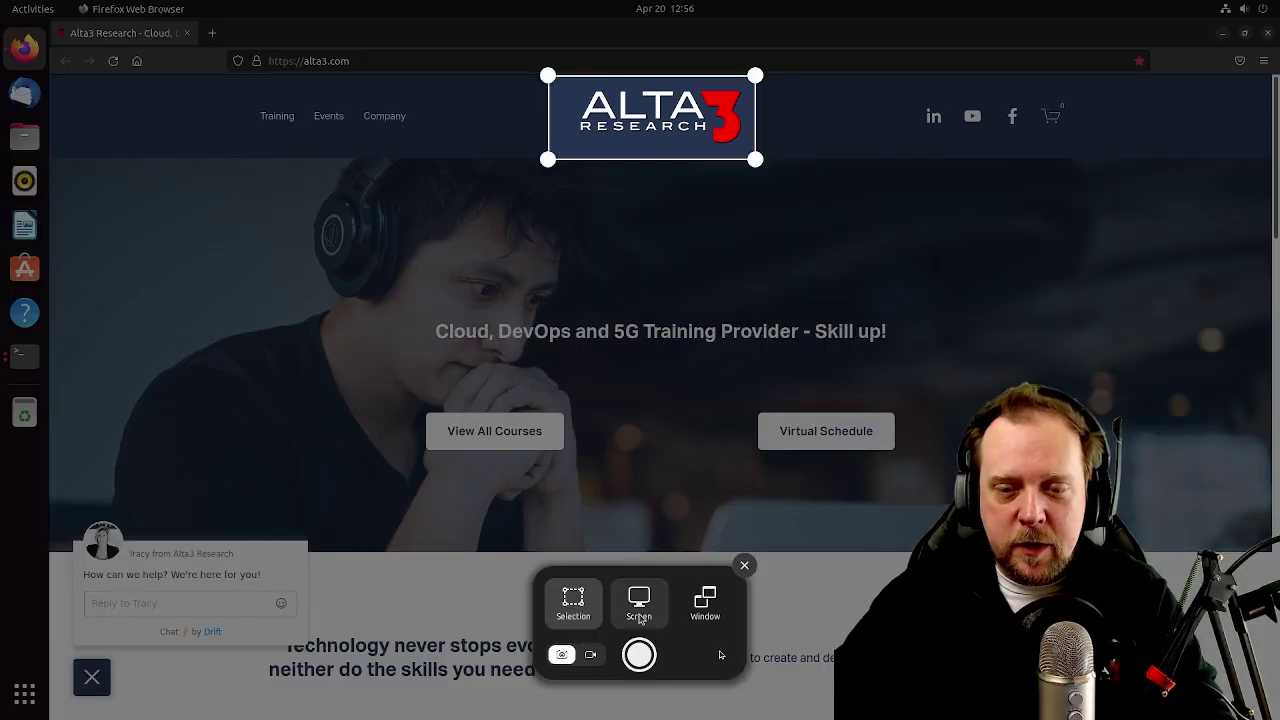
pyautogui.click(650, 612)
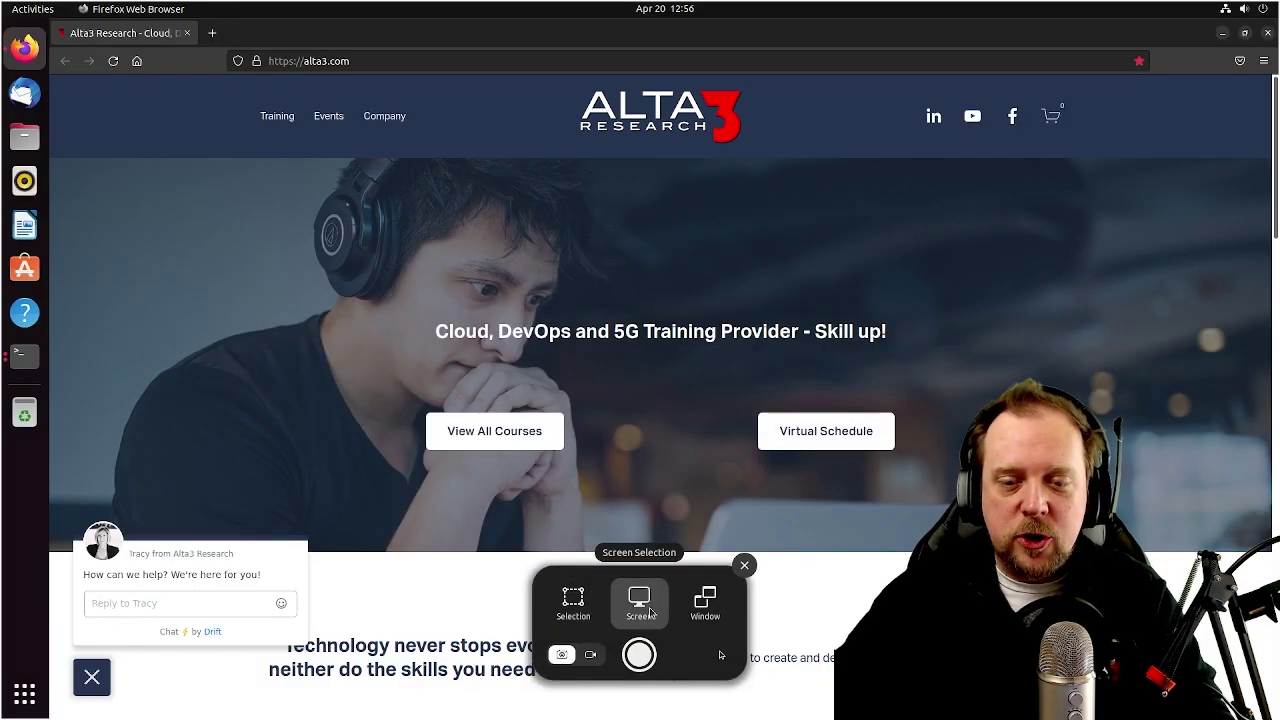
pyautogui.click(704, 601)
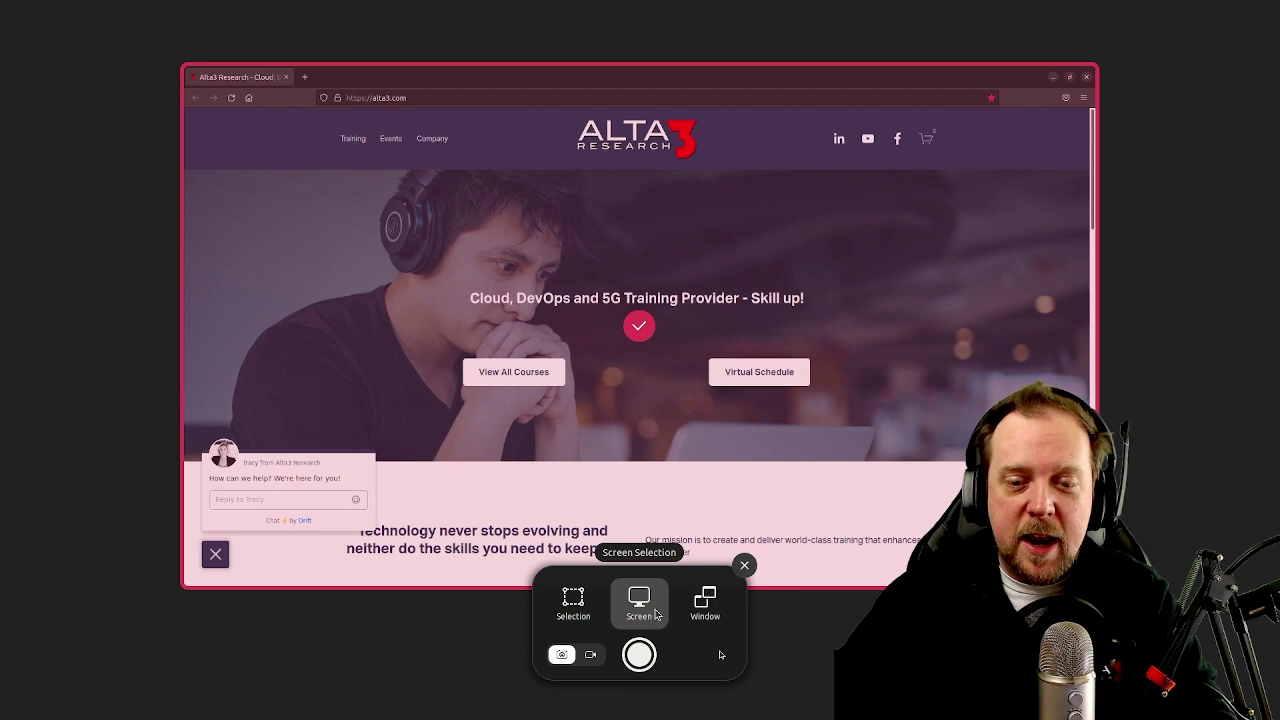
pyautogui.click(639, 600)
pyautogui.click(578, 603)
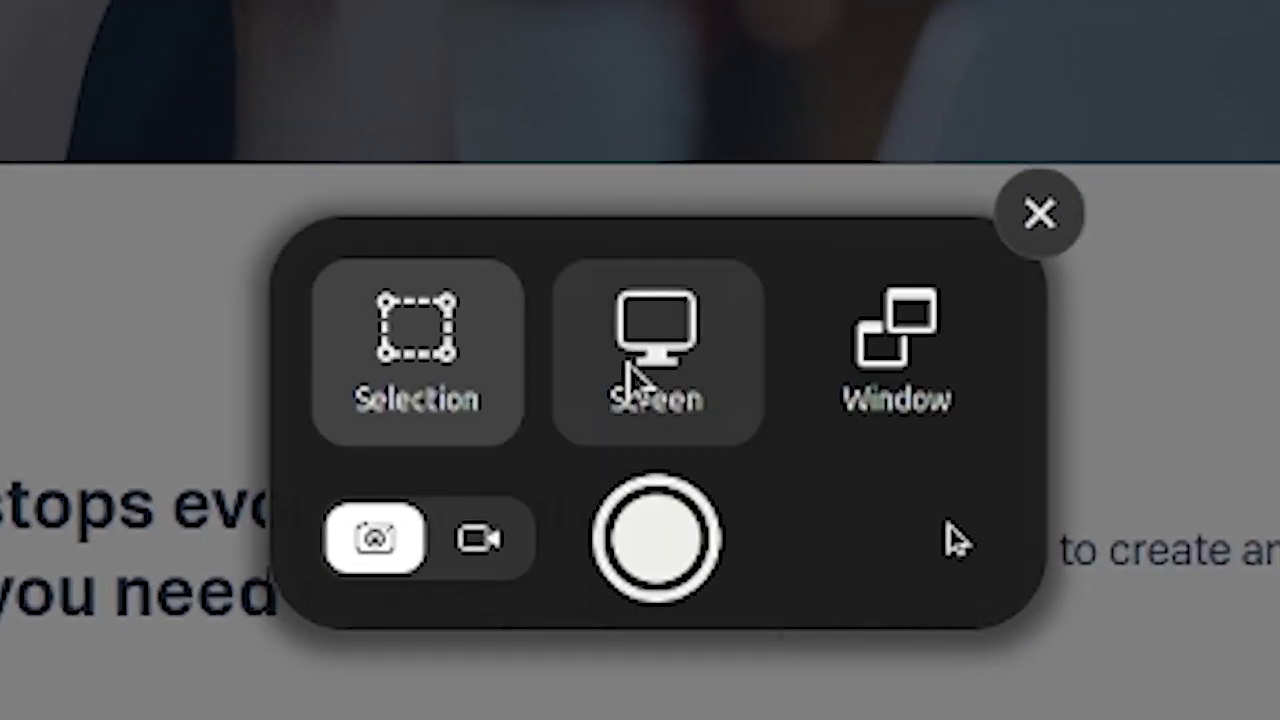
# Record a short video of the whole screen and stop the recording
pyautogui.click(812, 413)
pyautogui.click(720, 366)
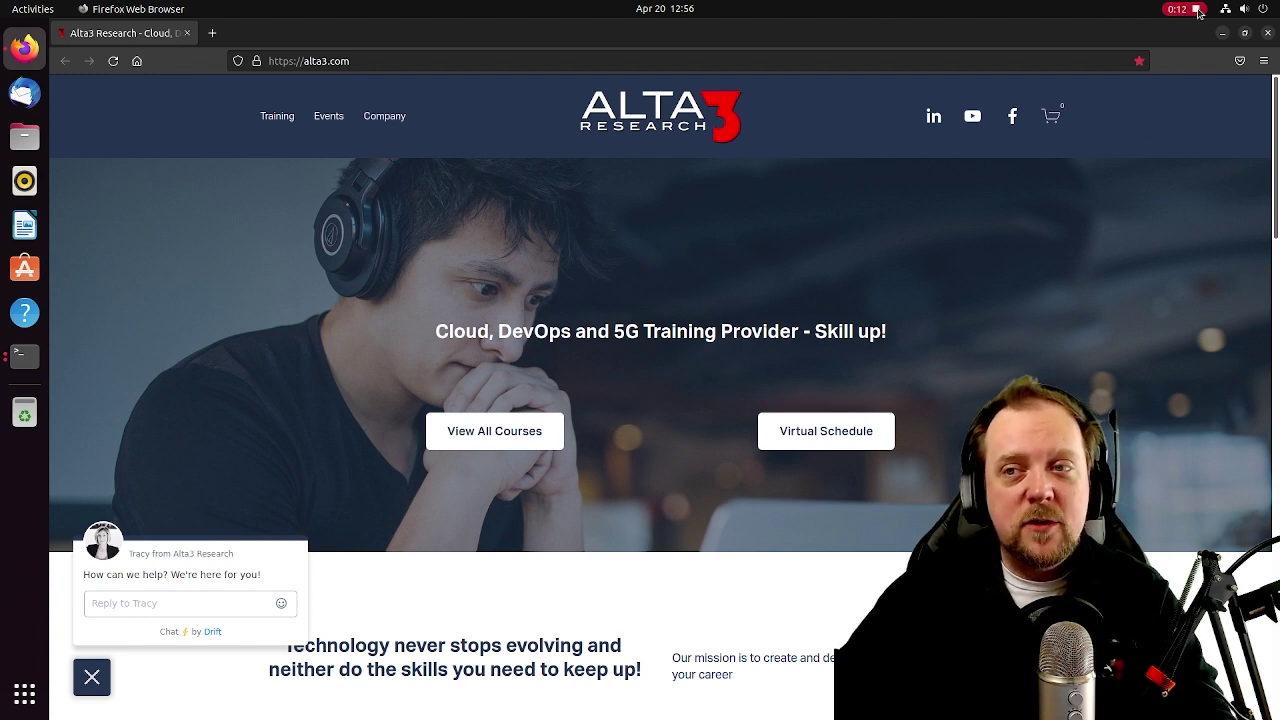
pyautogui.click(1199, 12)
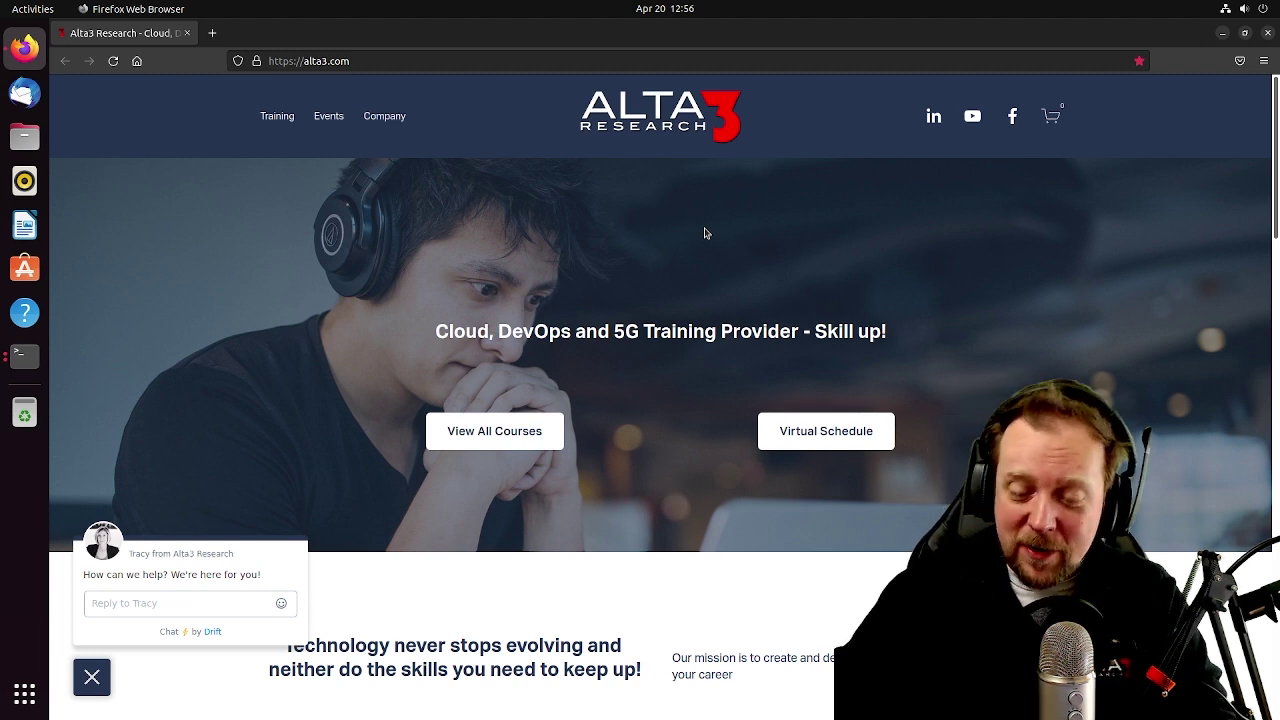
# Capture a screenshot of a rectangular area spanning the lower edge of the banner photo and the white section below it
pyautogui.press('Print')
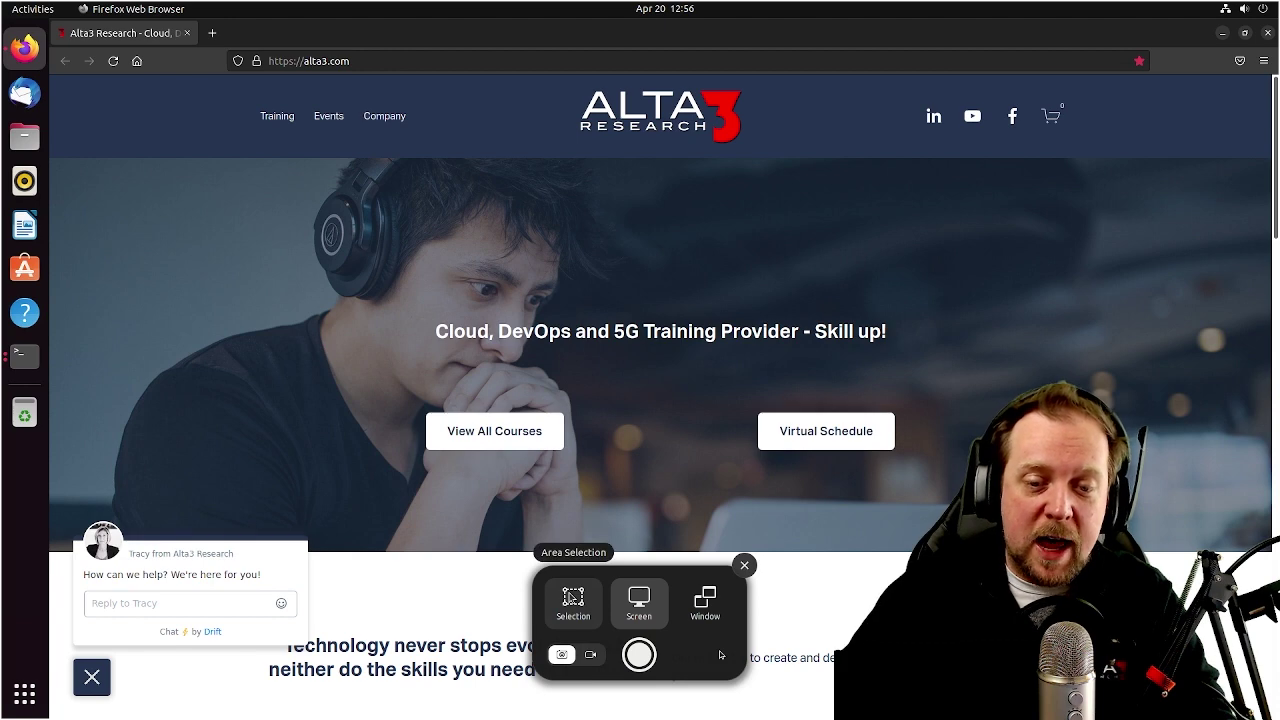
pyautogui.click(572, 598)
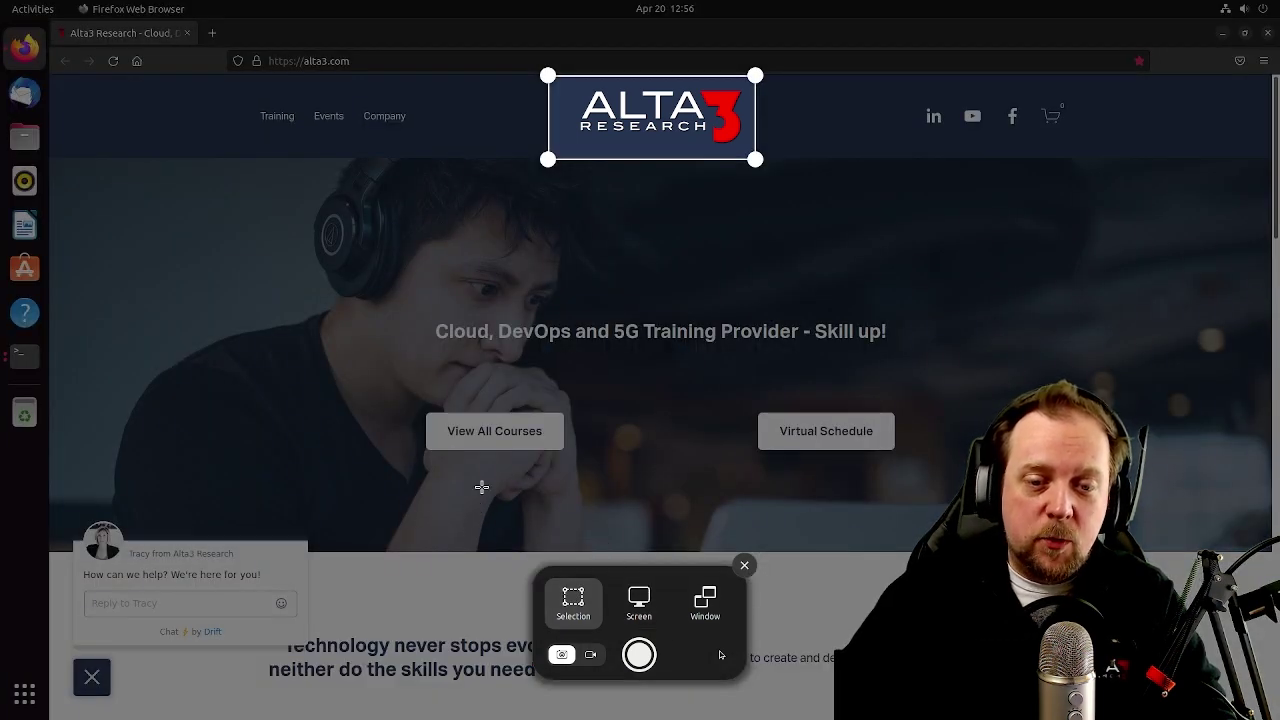
pyautogui.moveTo(480, 486); pyautogui.dragTo(818, 701)
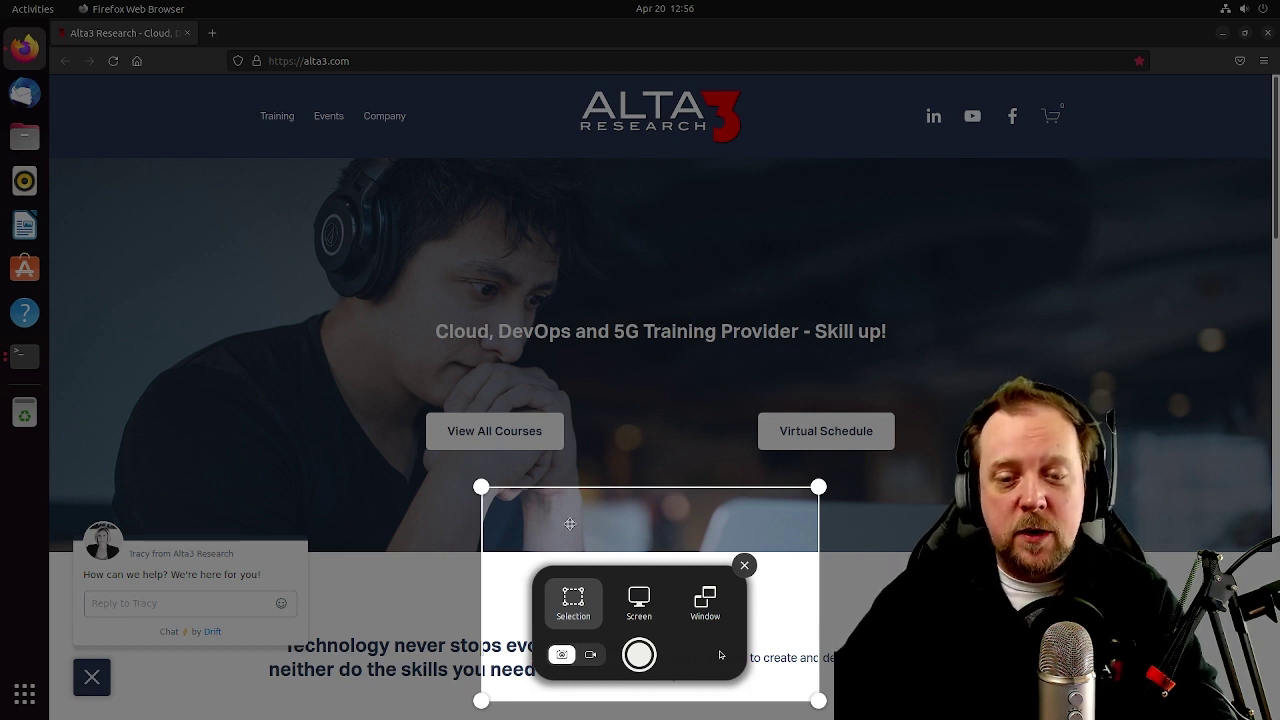
pyautogui.click(639, 656)
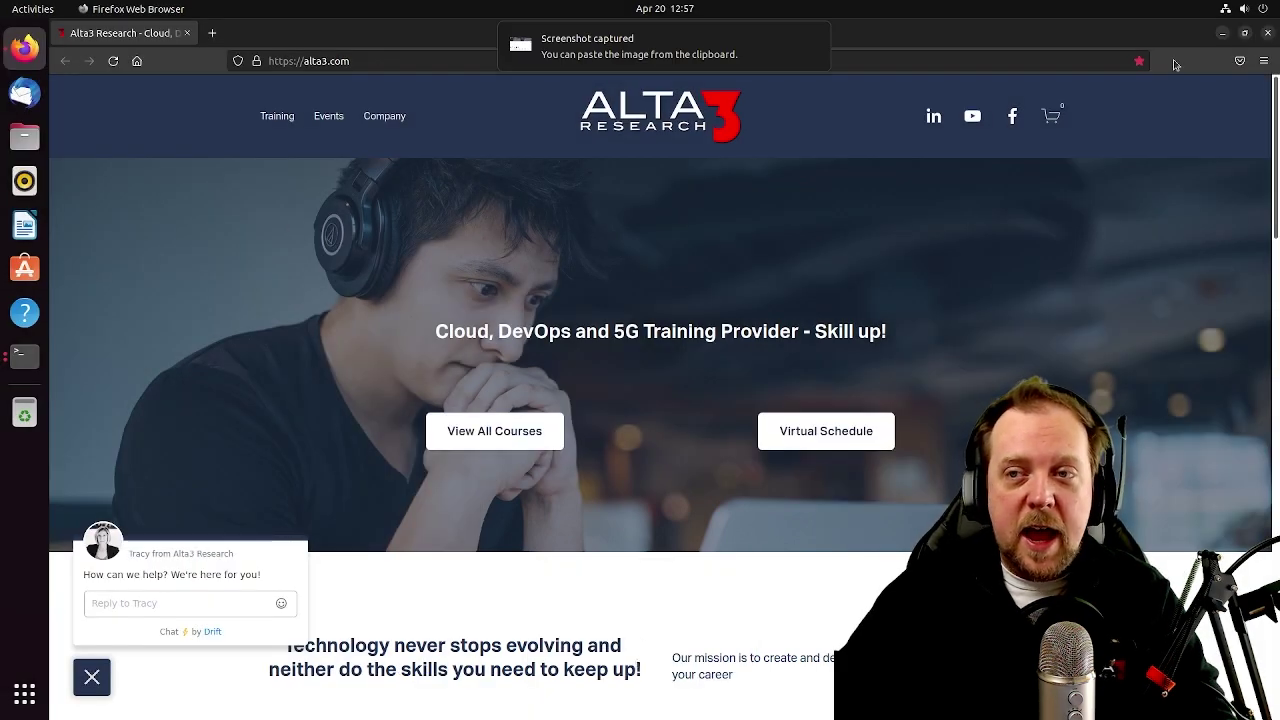
# Minimize the browser and open the Screenshots folder inside Pictures in the Files app
pyautogui.click(1222, 34)
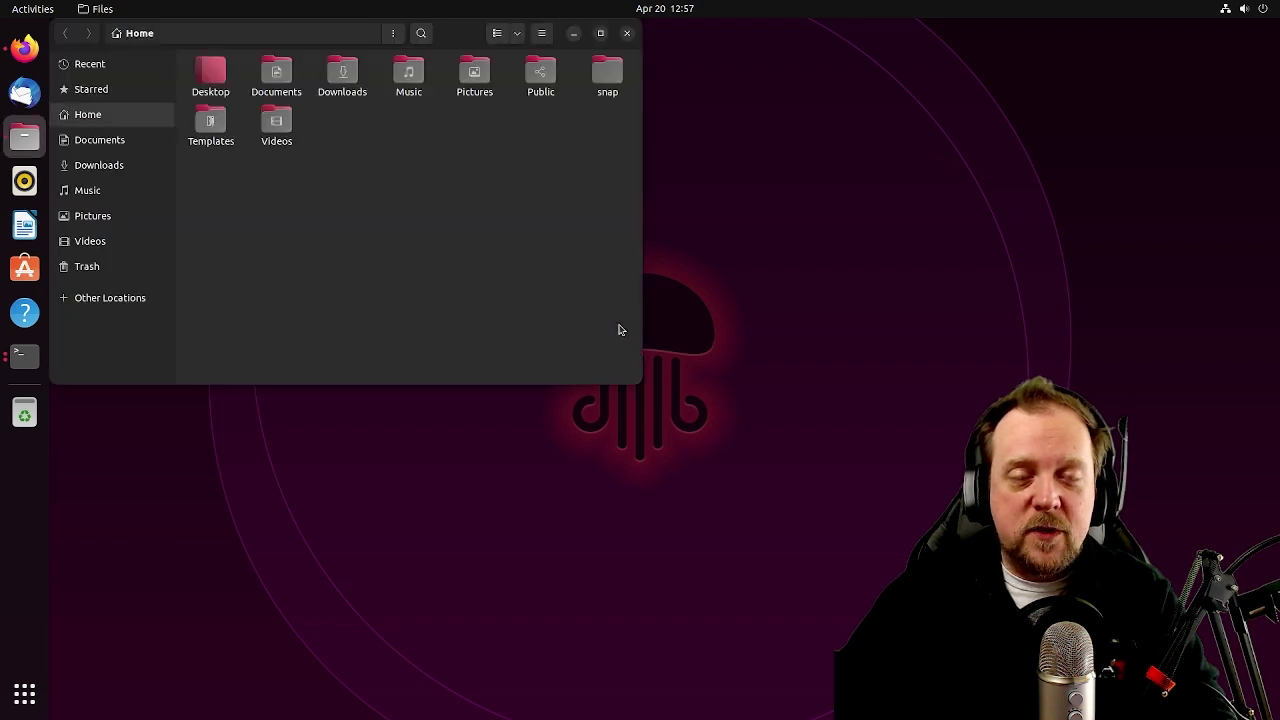
pyautogui.doubleClick(474, 74)
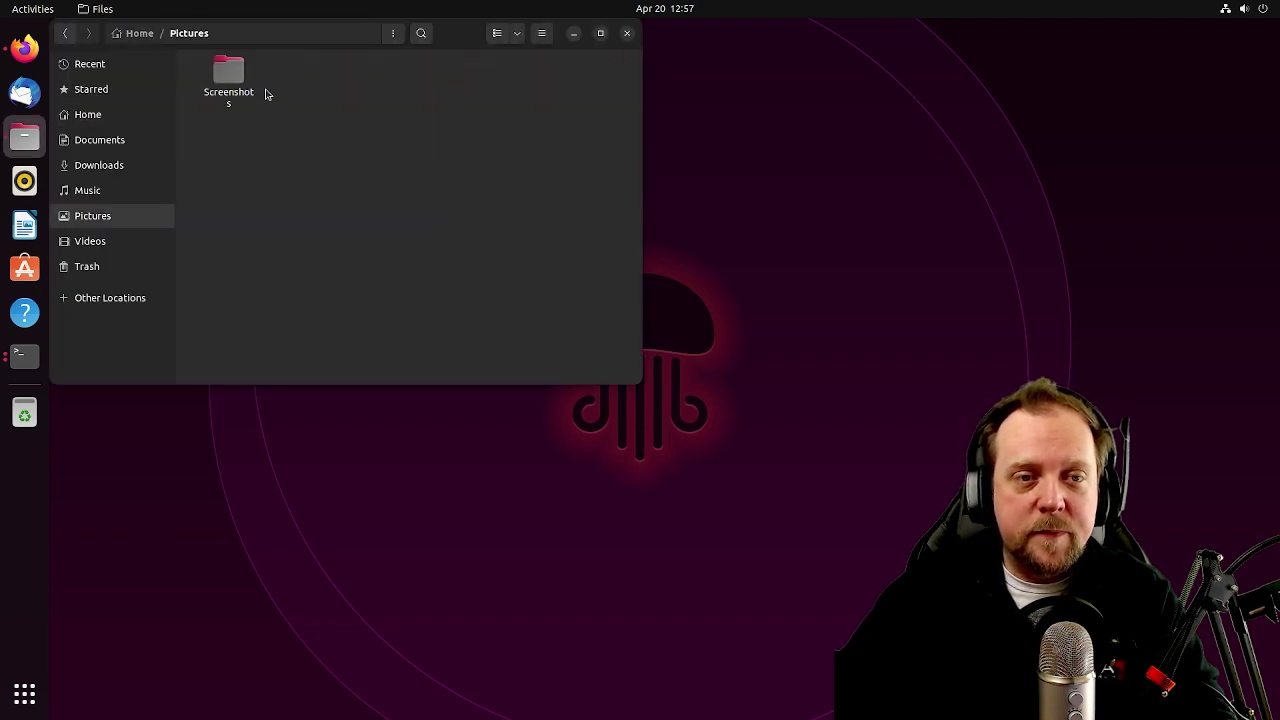
pyautogui.doubleClick(228, 72)
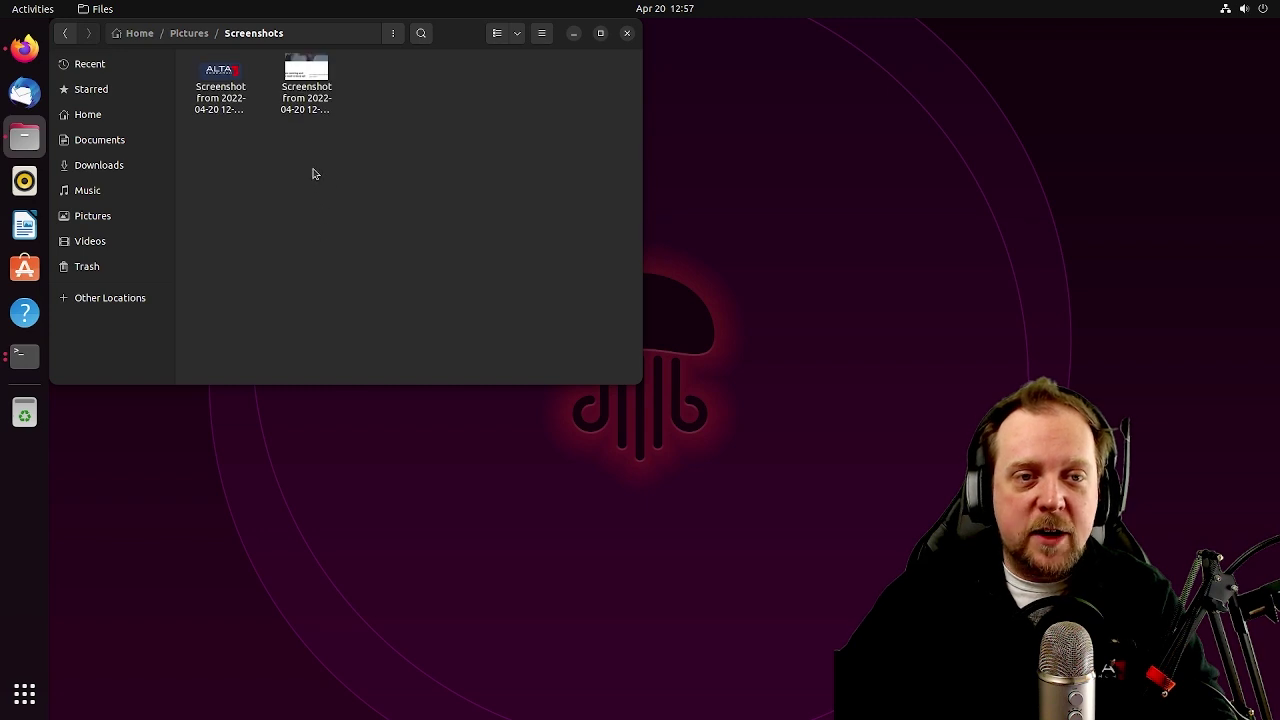
# View the screenshot of the banner's lower edge and white section in the image viewer, closing it when done
pyautogui.click(310, 80)
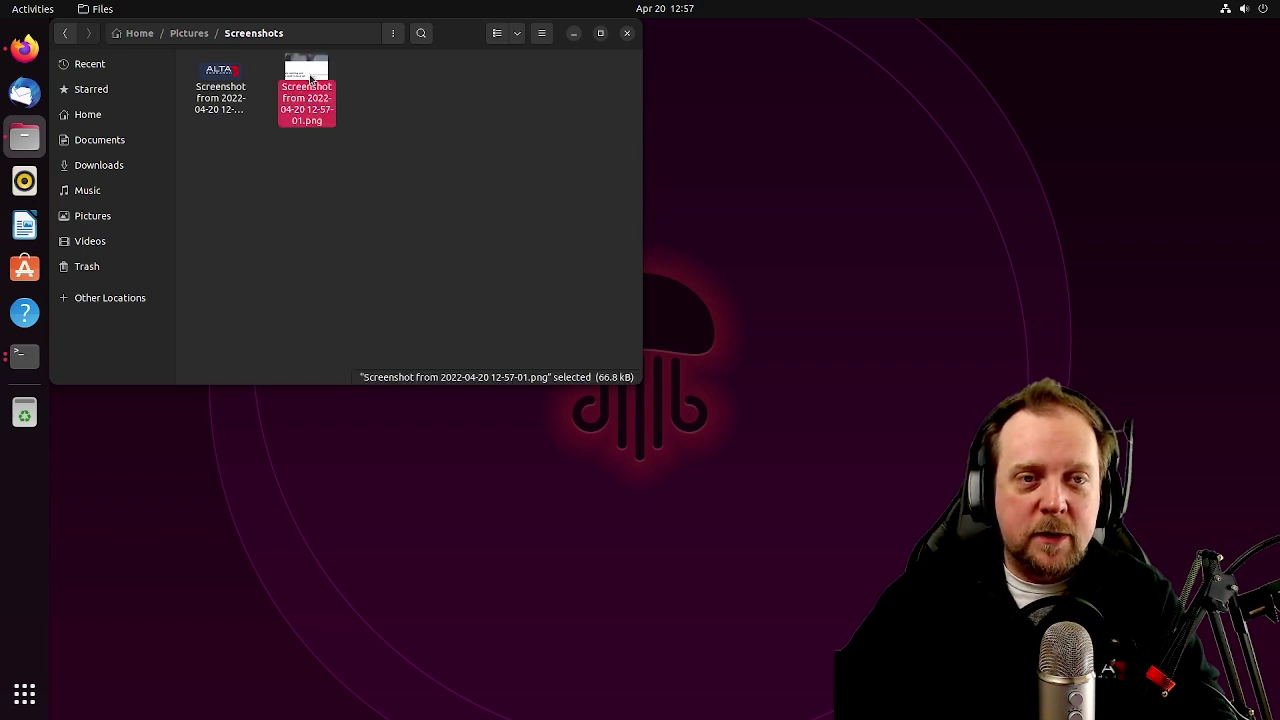
pyautogui.doubleClick(310, 80)
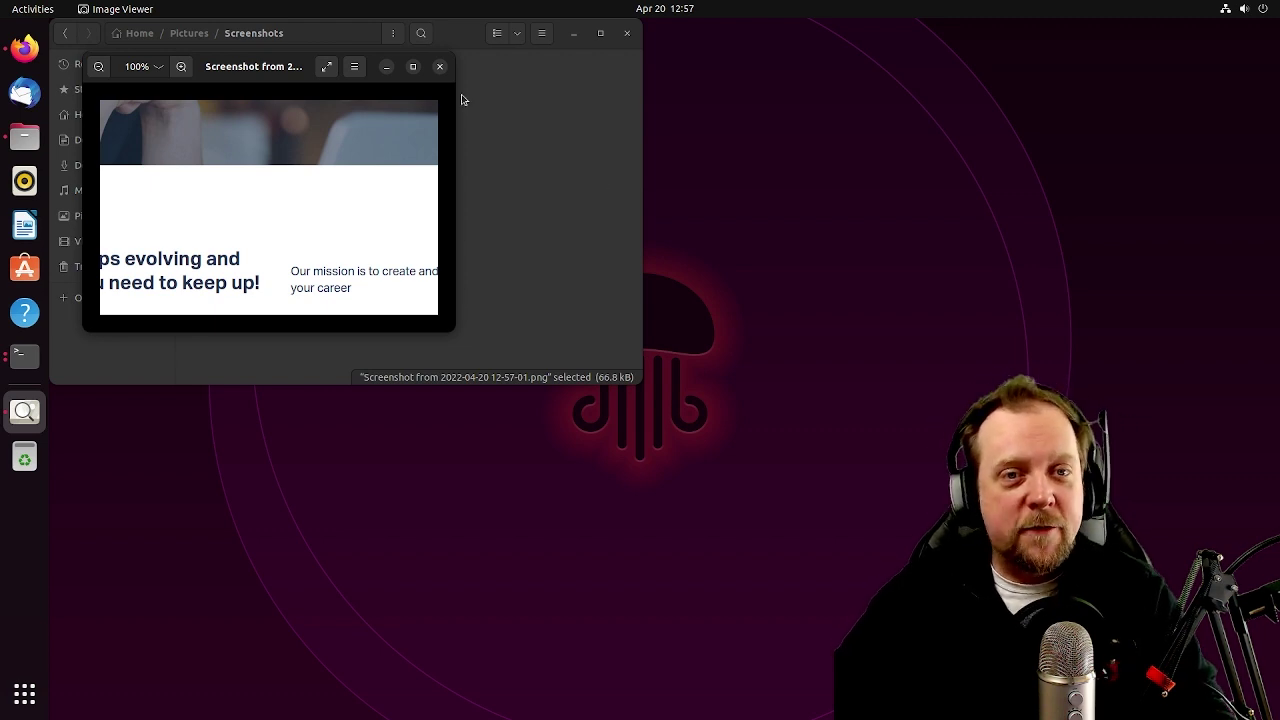
pyautogui.click(440, 66)
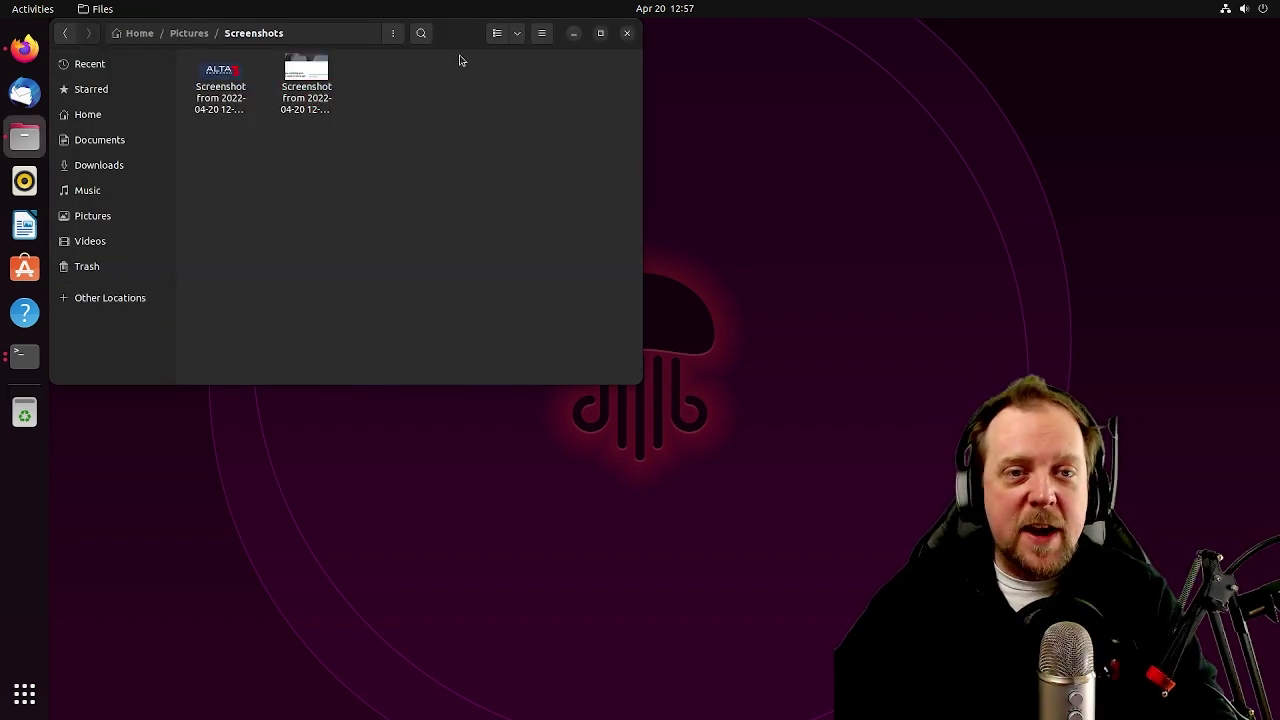
# Move the file window clear of the desktop and move both screenshots out of the Screenshots folder onto the desktop
pyautogui.moveTo(470, 34); pyautogui.dragTo(875, 141)
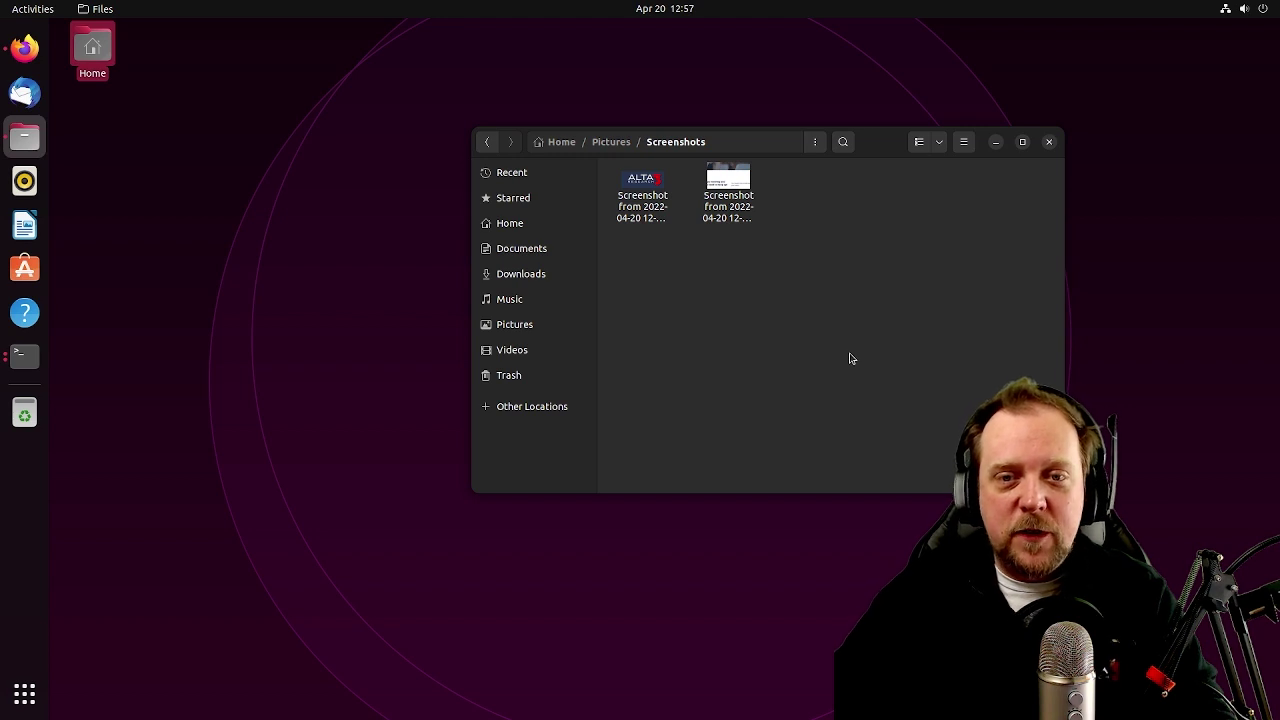
pyautogui.moveTo(644, 190); pyautogui.dragTo(335, 222)
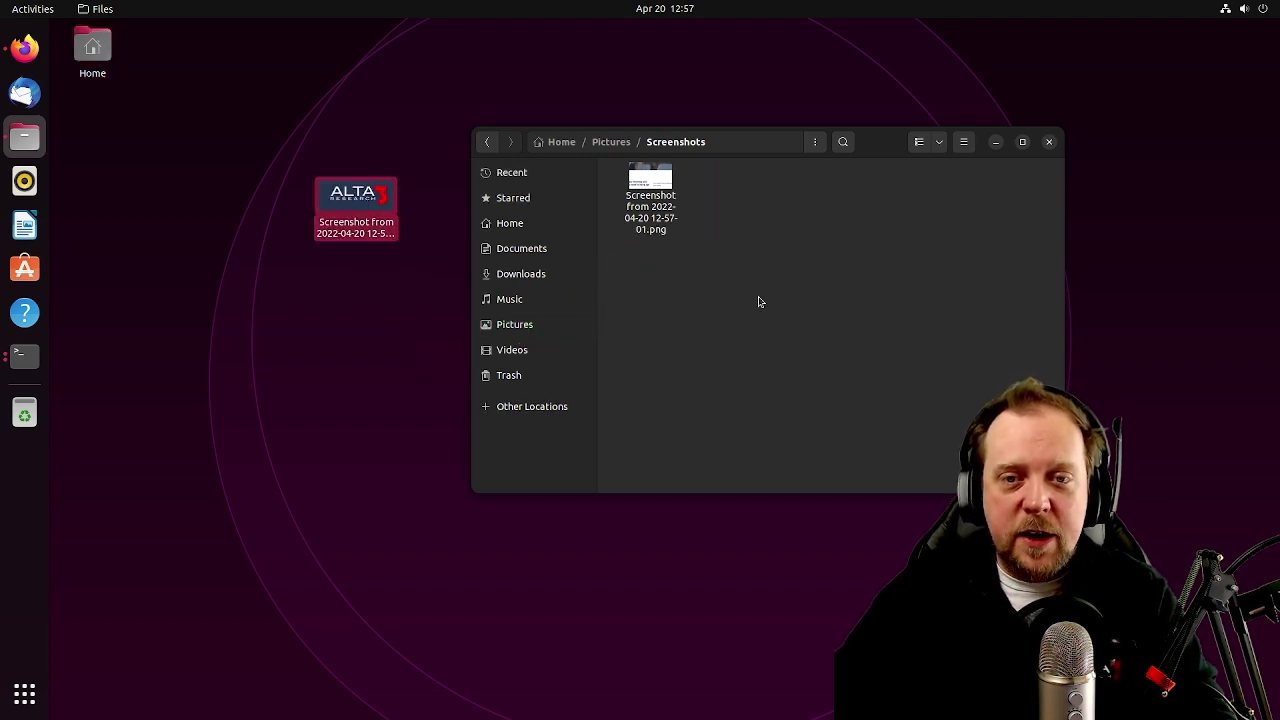
pyautogui.moveTo(662, 205); pyautogui.dragTo(354, 318)
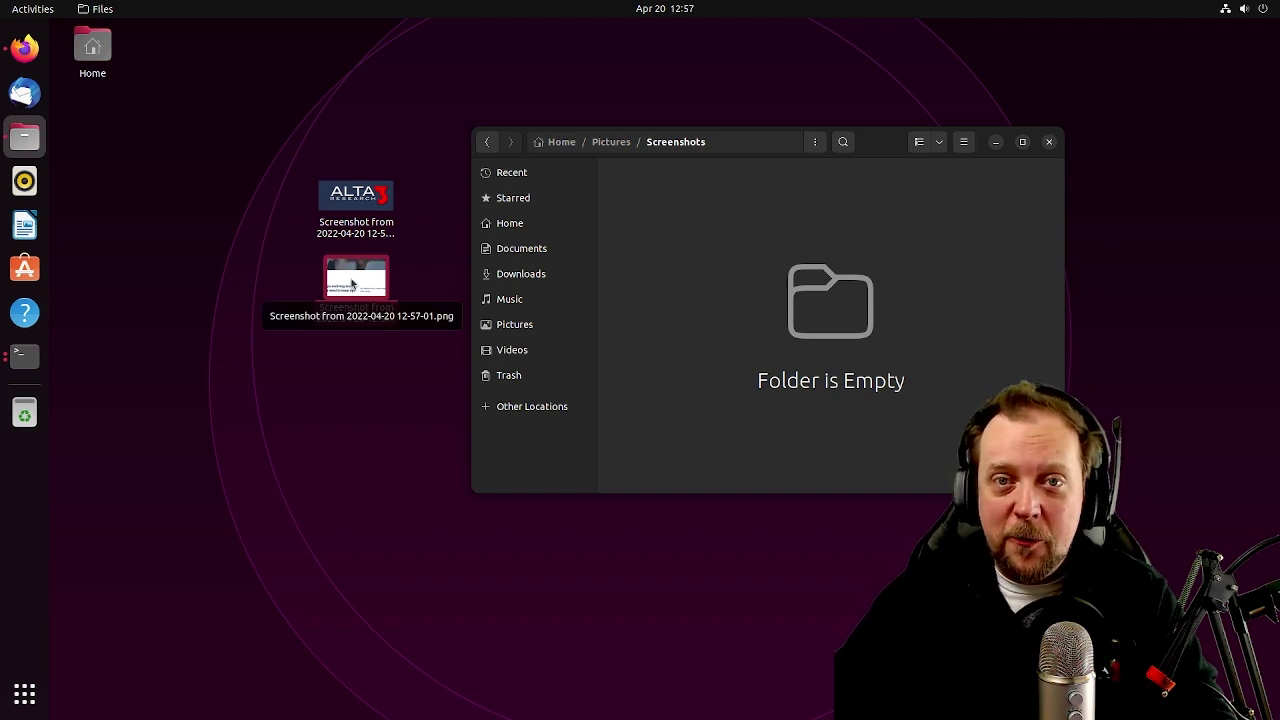
# Shift the file window aside and line up both screenshot icons in a column beneath the Home folder on the desktop
pyautogui.moveTo(878, 151); pyautogui.dragTo(1059, 55)
pyautogui.moveTo(355, 205); pyautogui.dragTo(134, 166)
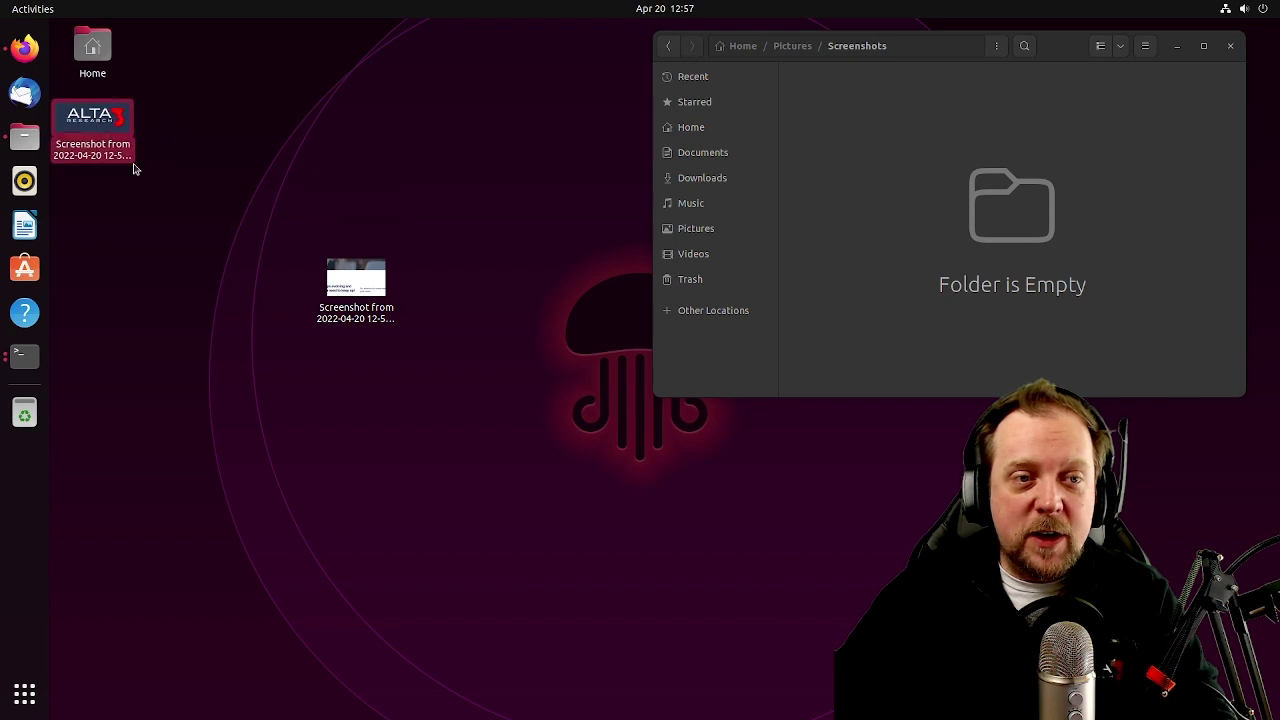
pyautogui.moveTo(350, 282); pyautogui.dragTo(98, 214)
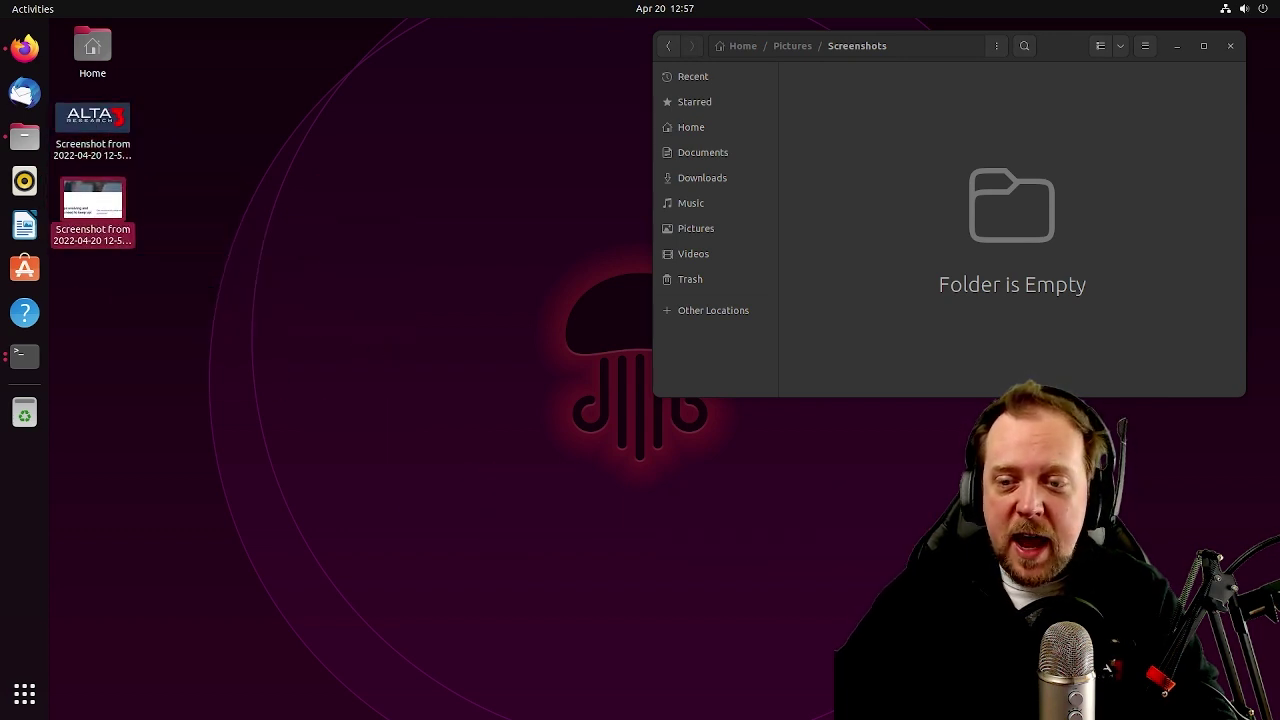
# Place both screenshot icons in the desktop's bottom-right corner and reposition the file window beside the dock without overlapping it
pyautogui.click(103, 129)
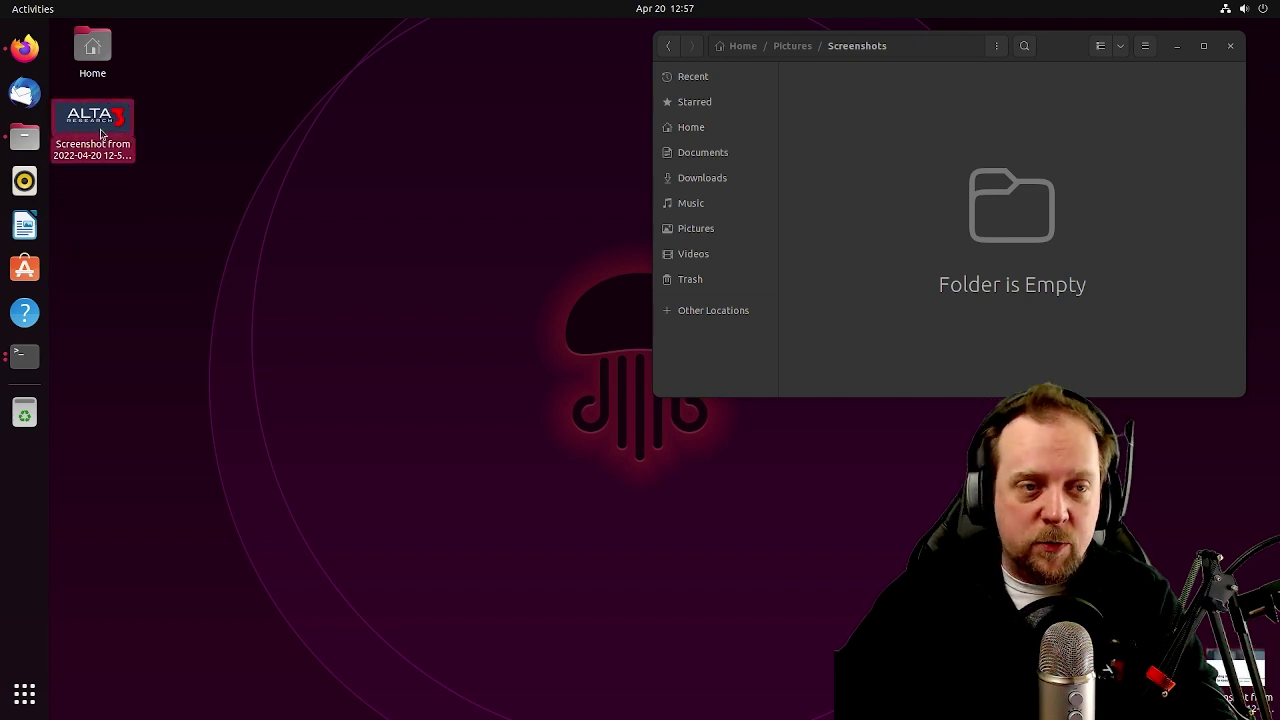
pyautogui.moveTo(1230, 600); pyautogui.dragTo(1230, 600)
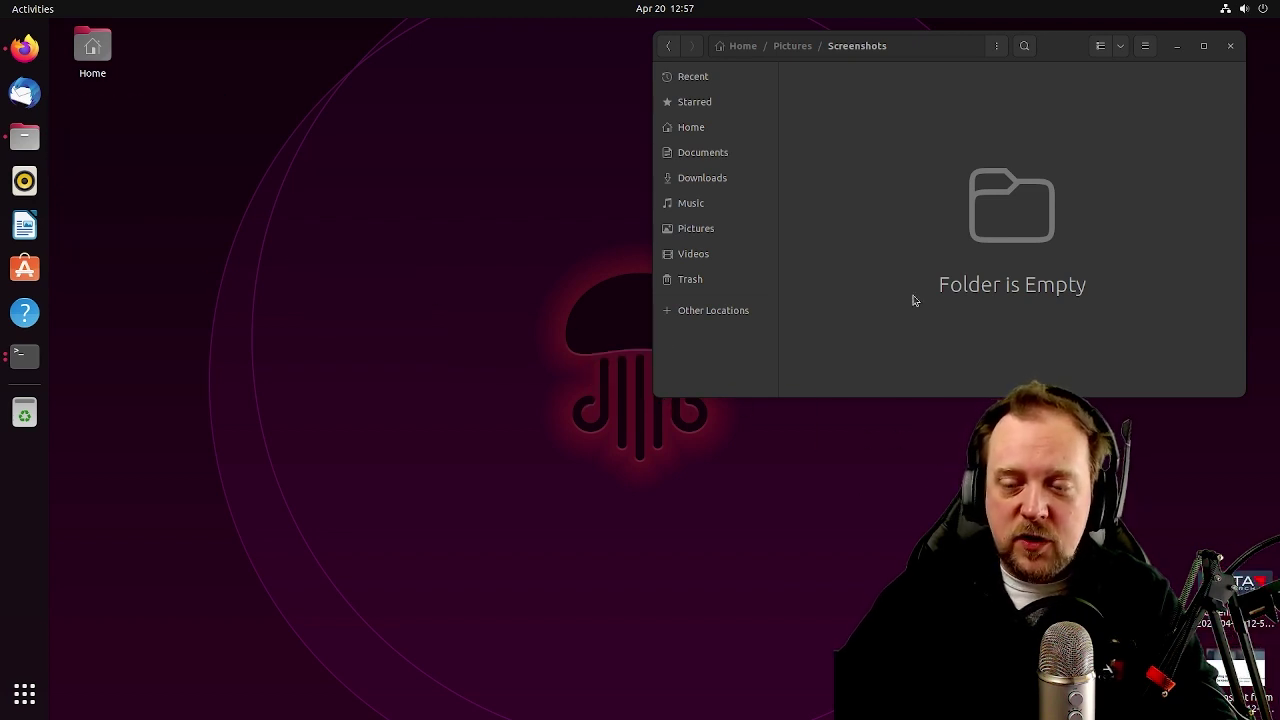
pyautogui.moveTo(1065, 56); pyautogui.dragTo(401, 122)
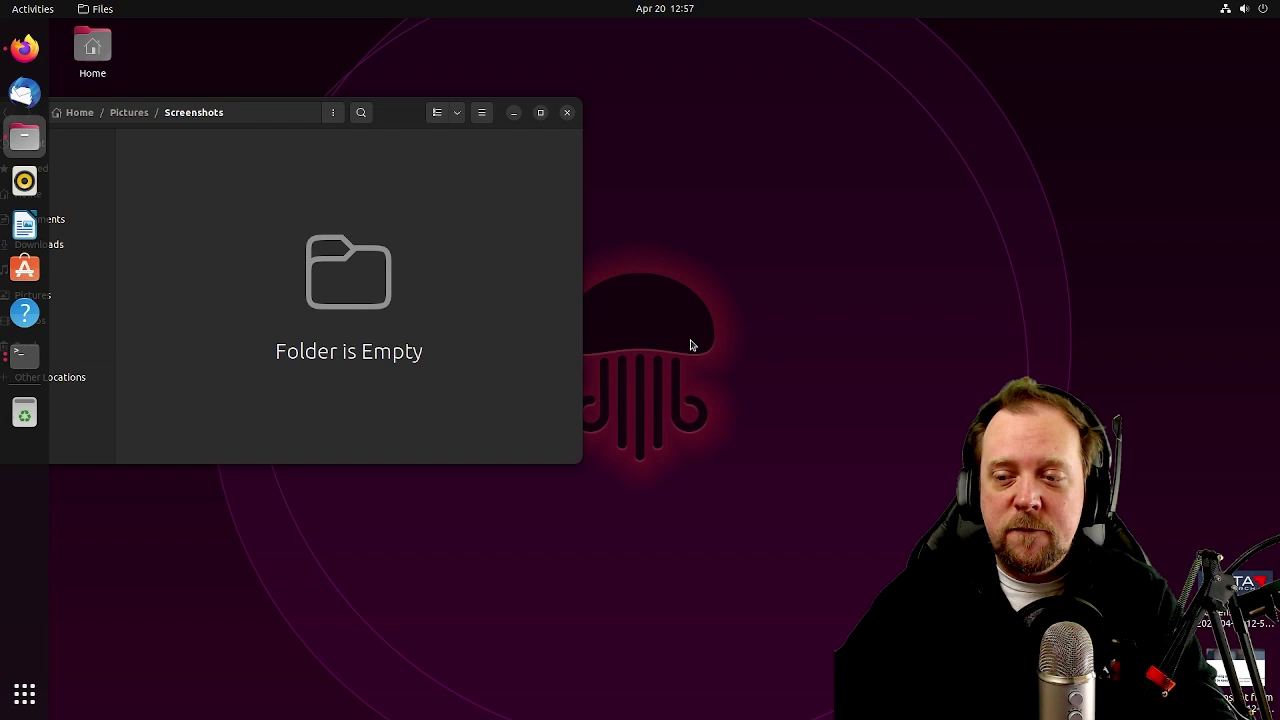
pyautogui.moveTo(325, 130); pyautogui.dragTo(426, 149)
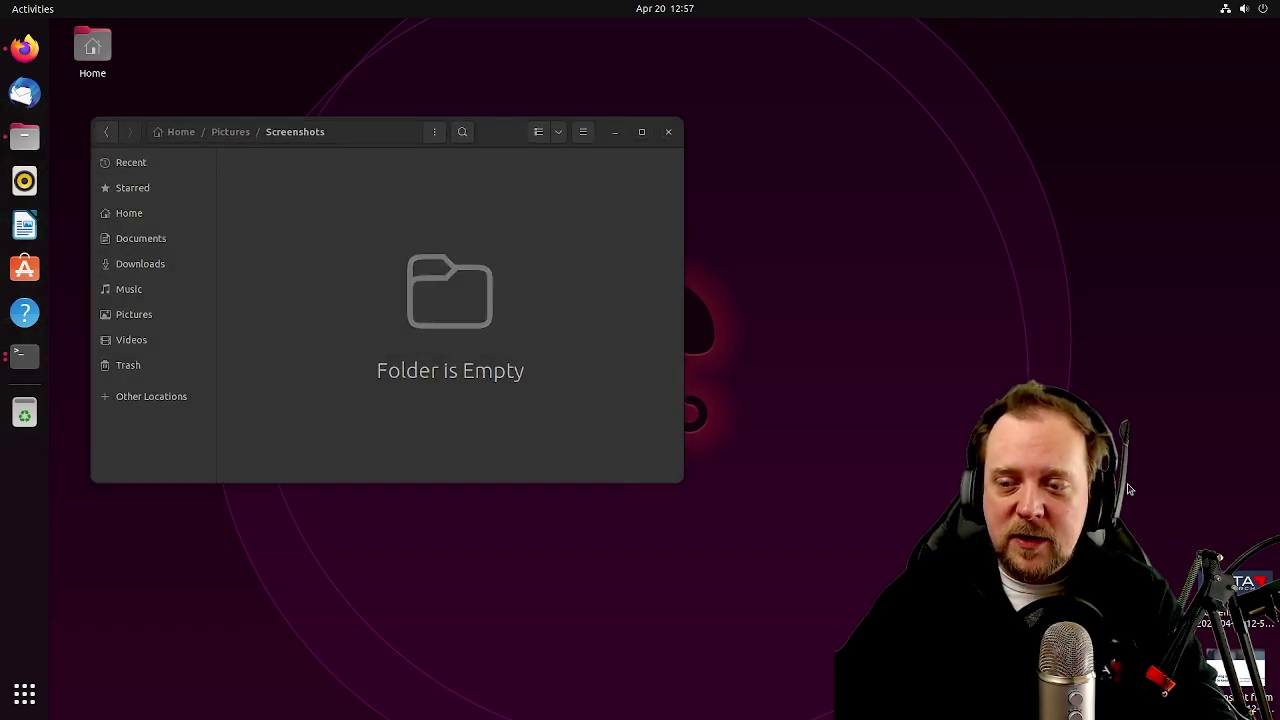